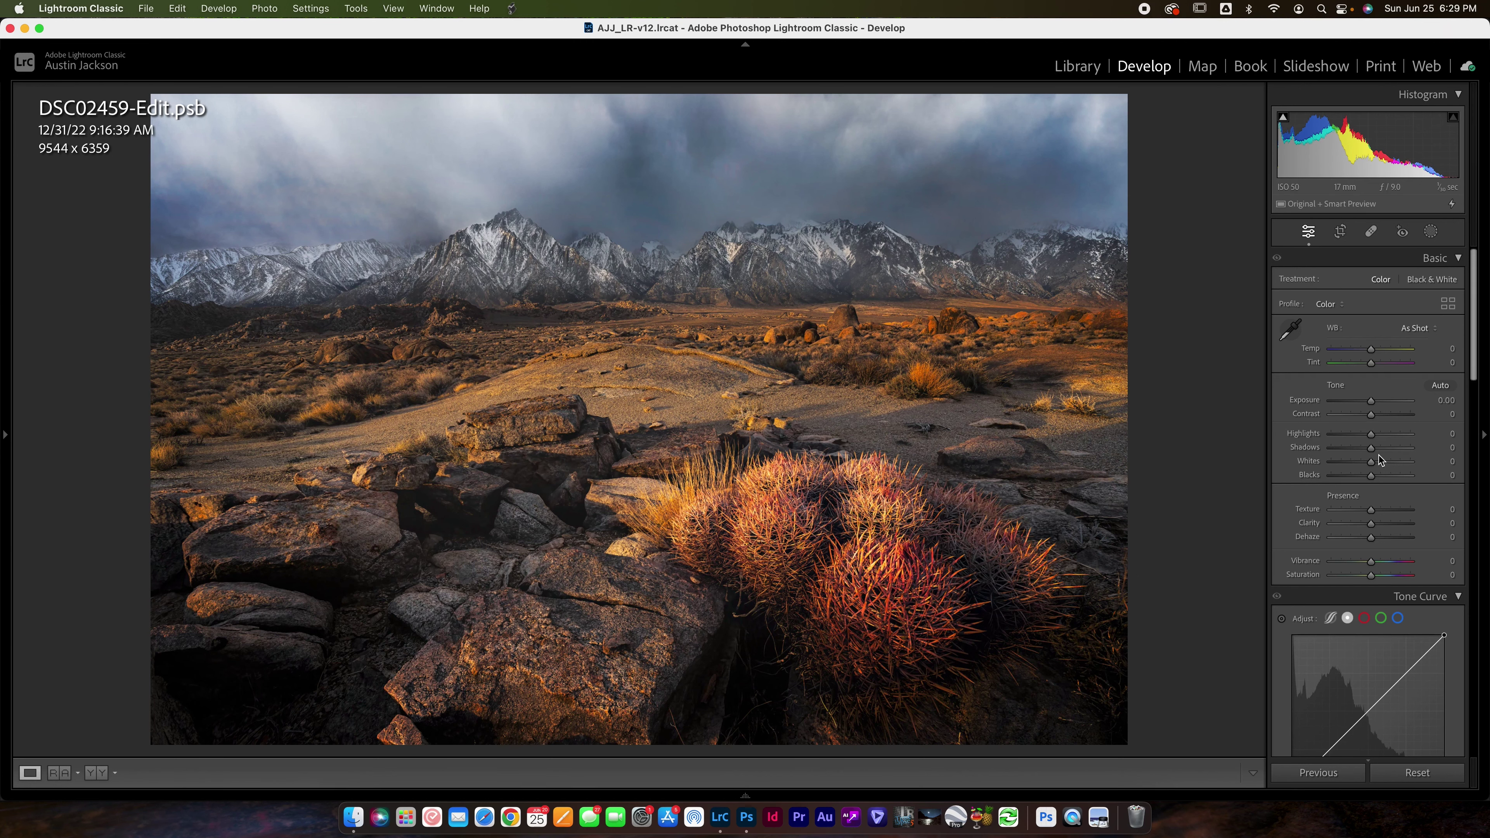
Raise the photo's Shadows to +41 and bring up the masking tools
drag(1373, 449, 1389, 453)
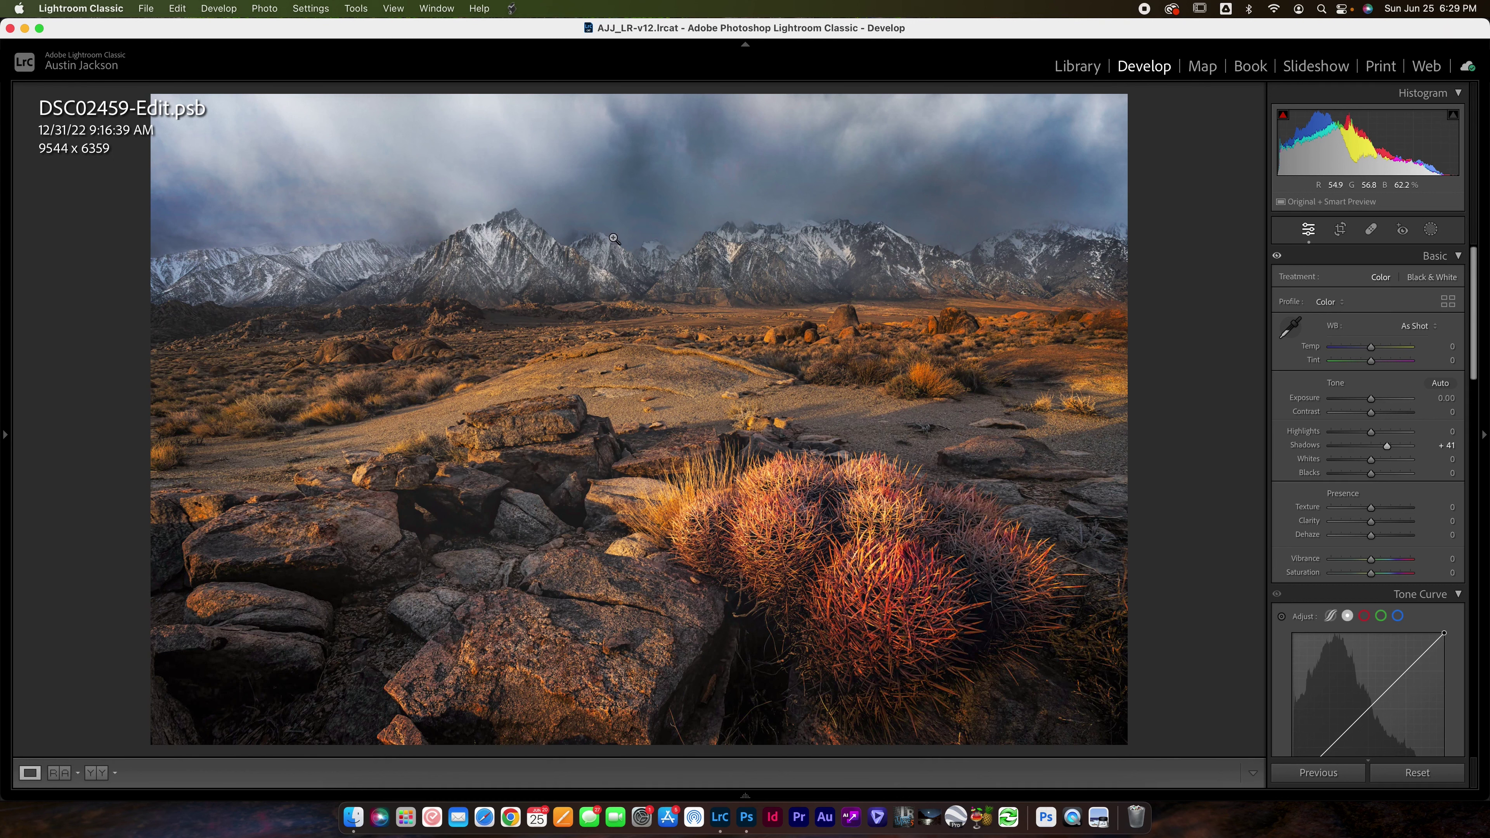
click(1432, 230)
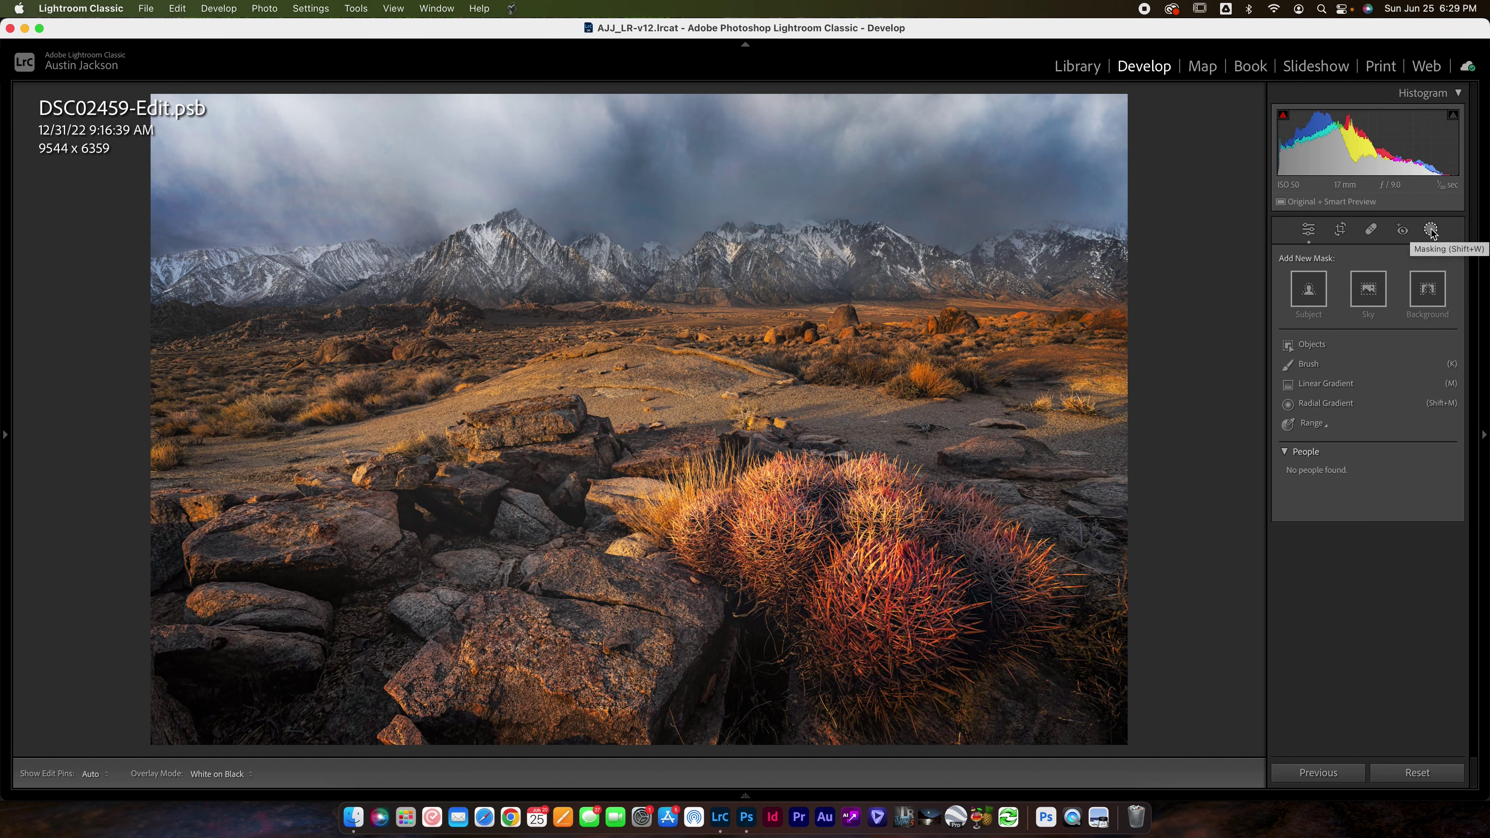
Draw a large radial gradient over the sky and mountains, undoing trial contrast and exposure edits
click(1316, 405)
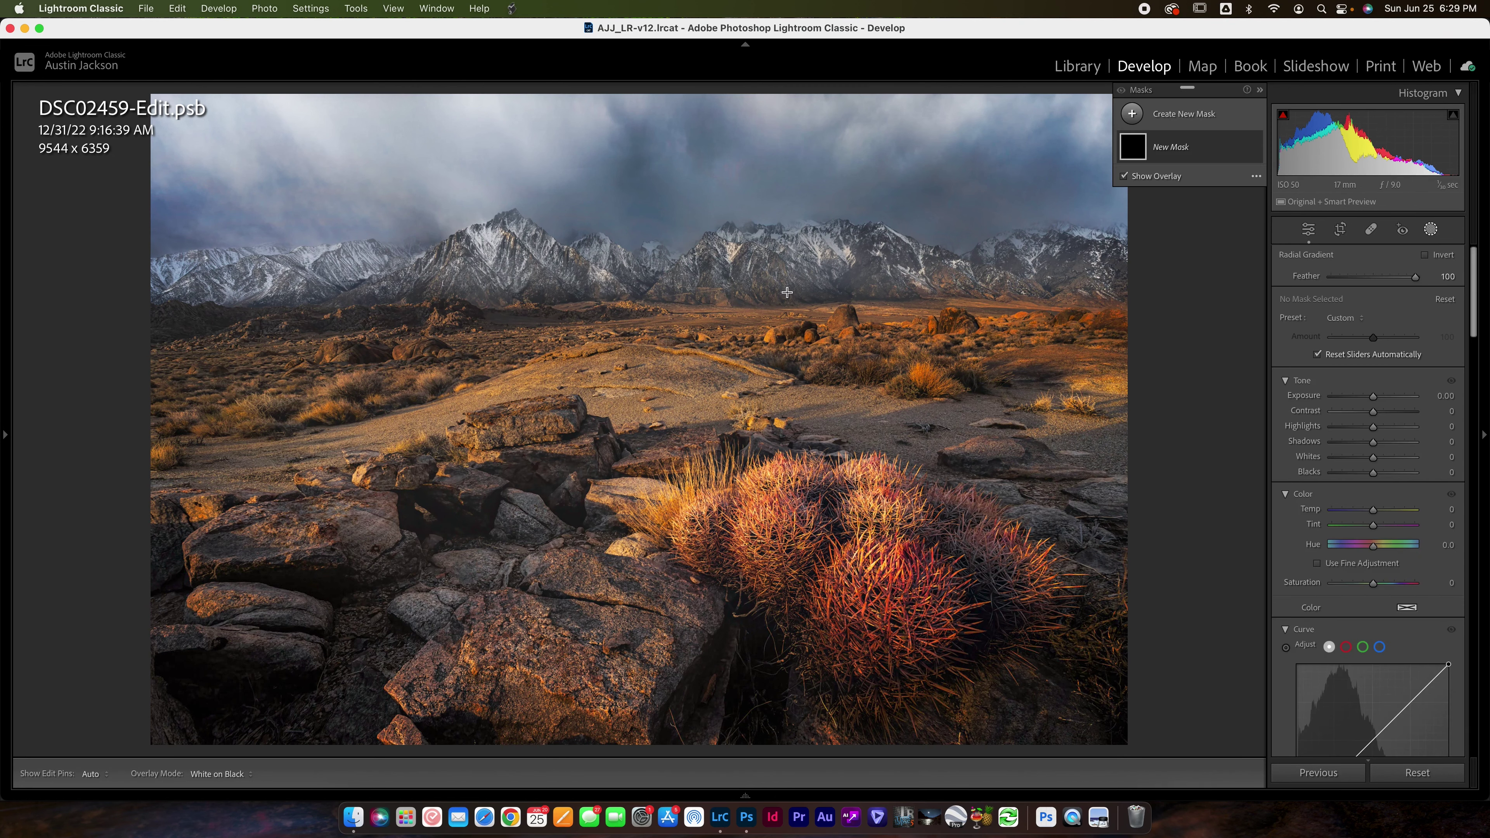
drag(666, 261, 1484, 431)
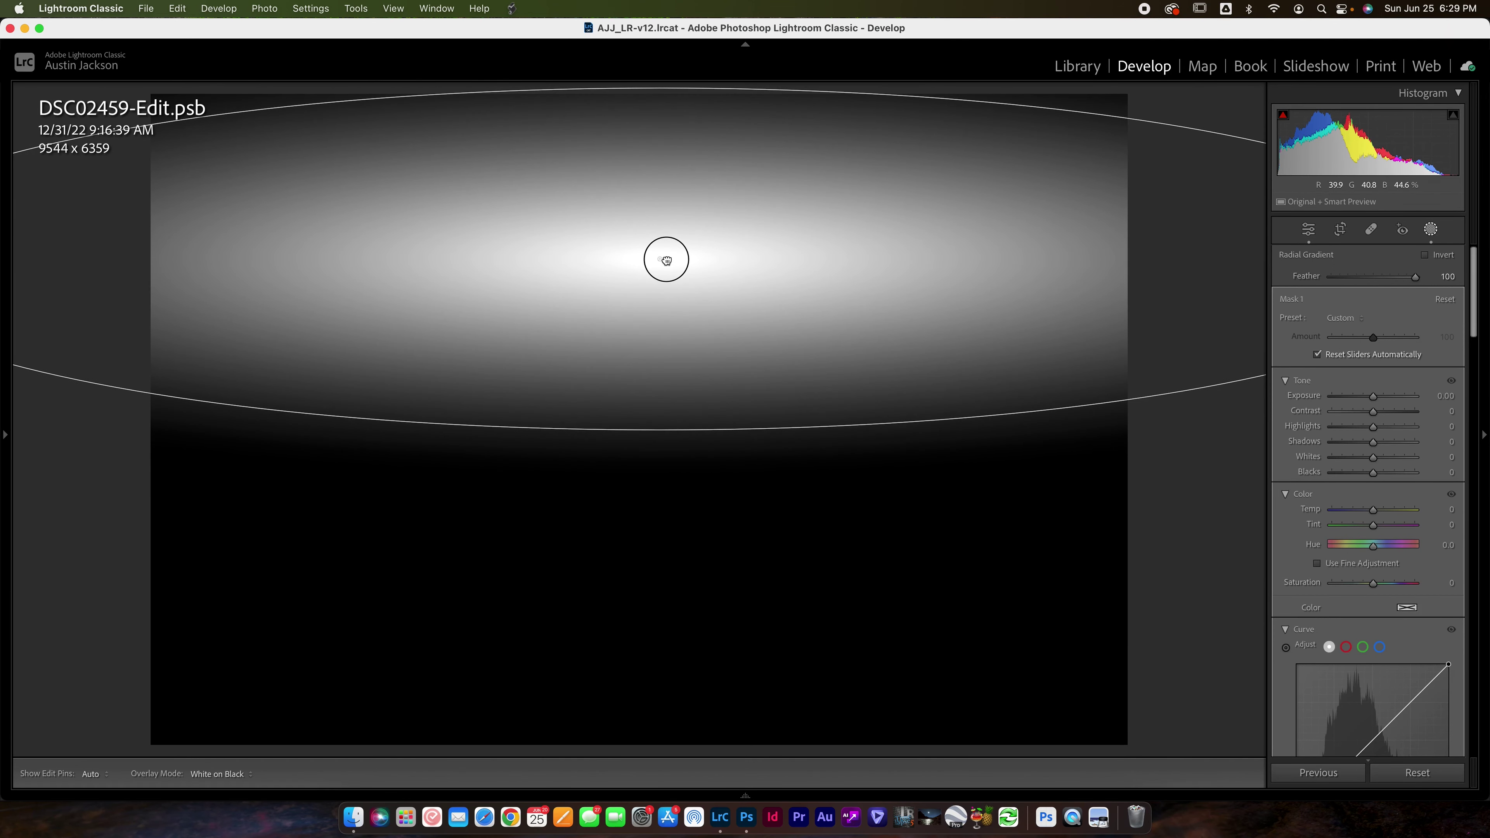
mouse_move(1373, 414)
mouse_down()
mouse_move(1415, 411)
mouse_move(1386, 434)
mouse_move(1361, 428)
mouse_up()
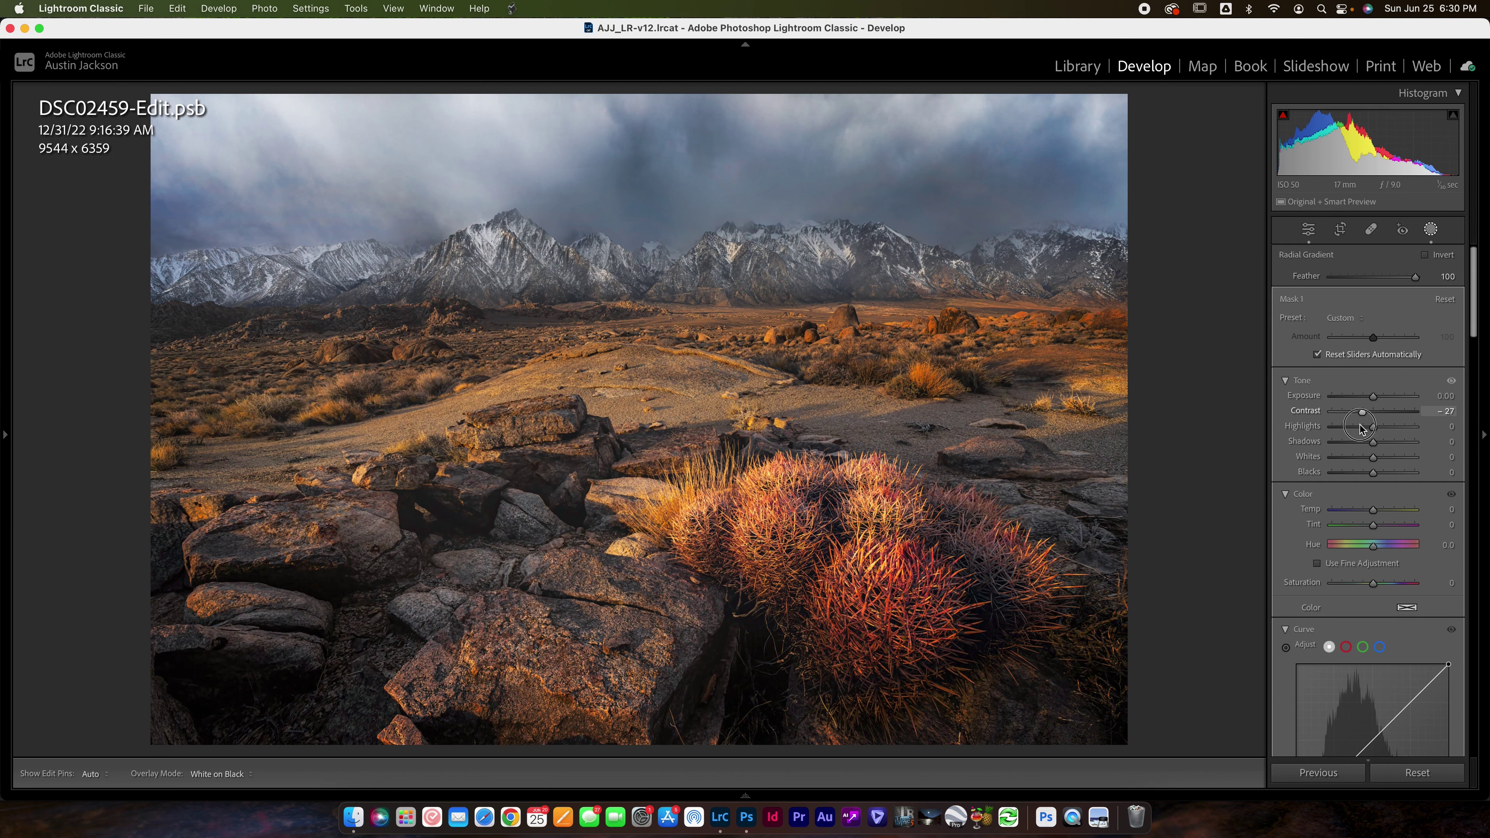
drag(1361, 428, 1428, 432)
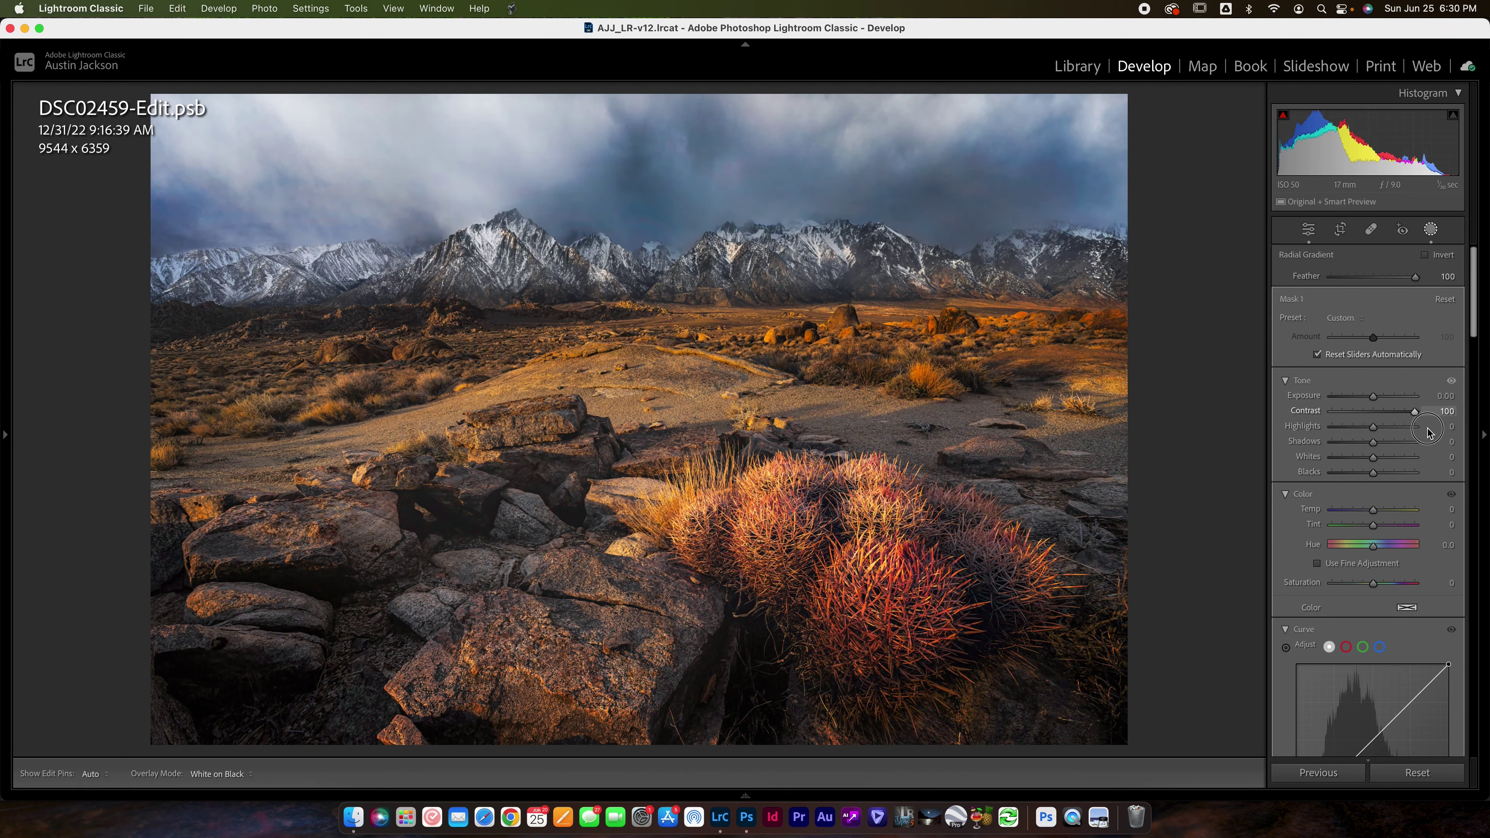
drag(1373, 396, 1369, 396)
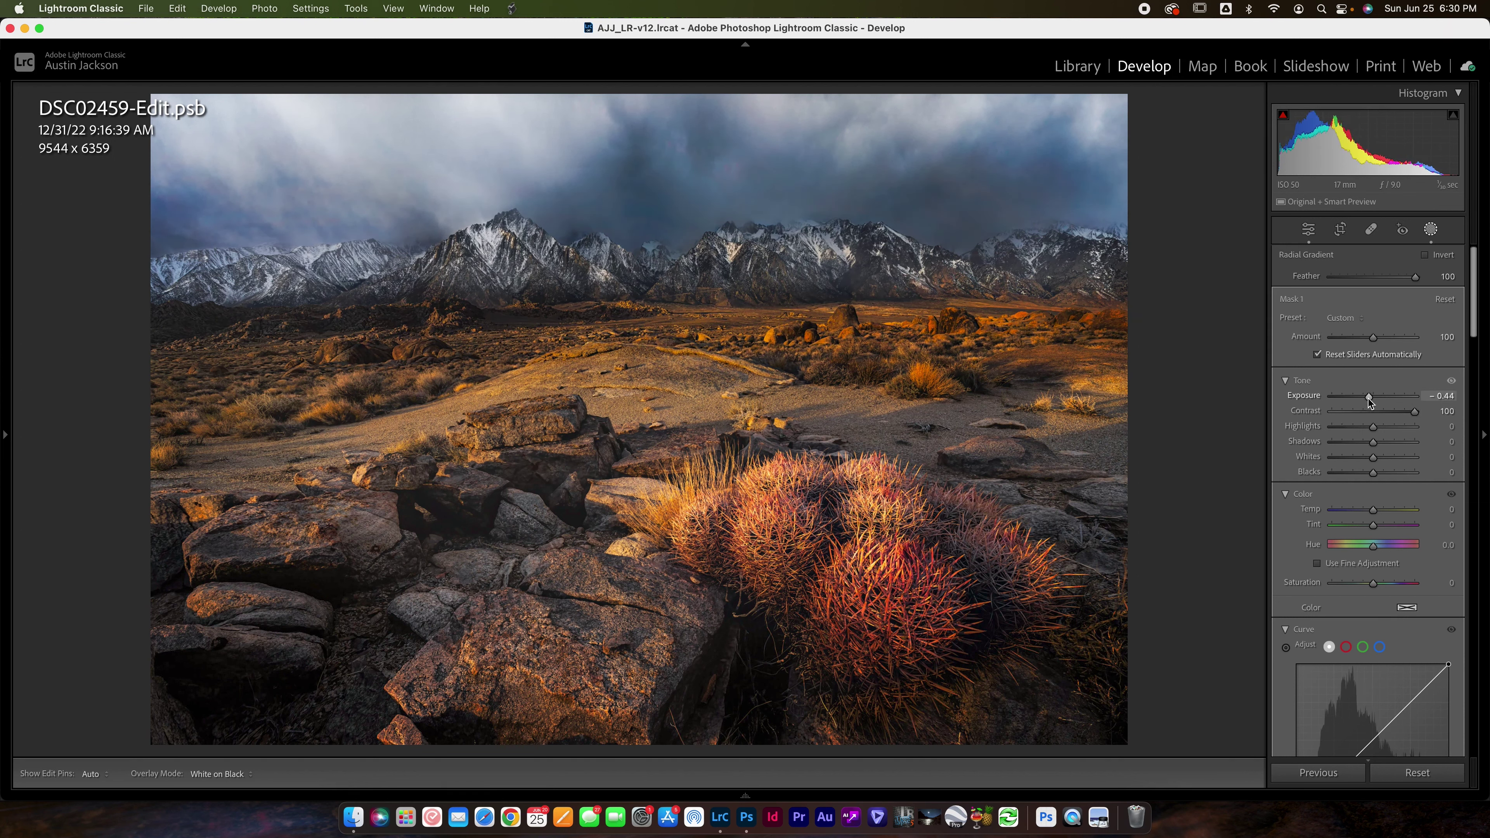
key(super+z)
key(super+z)
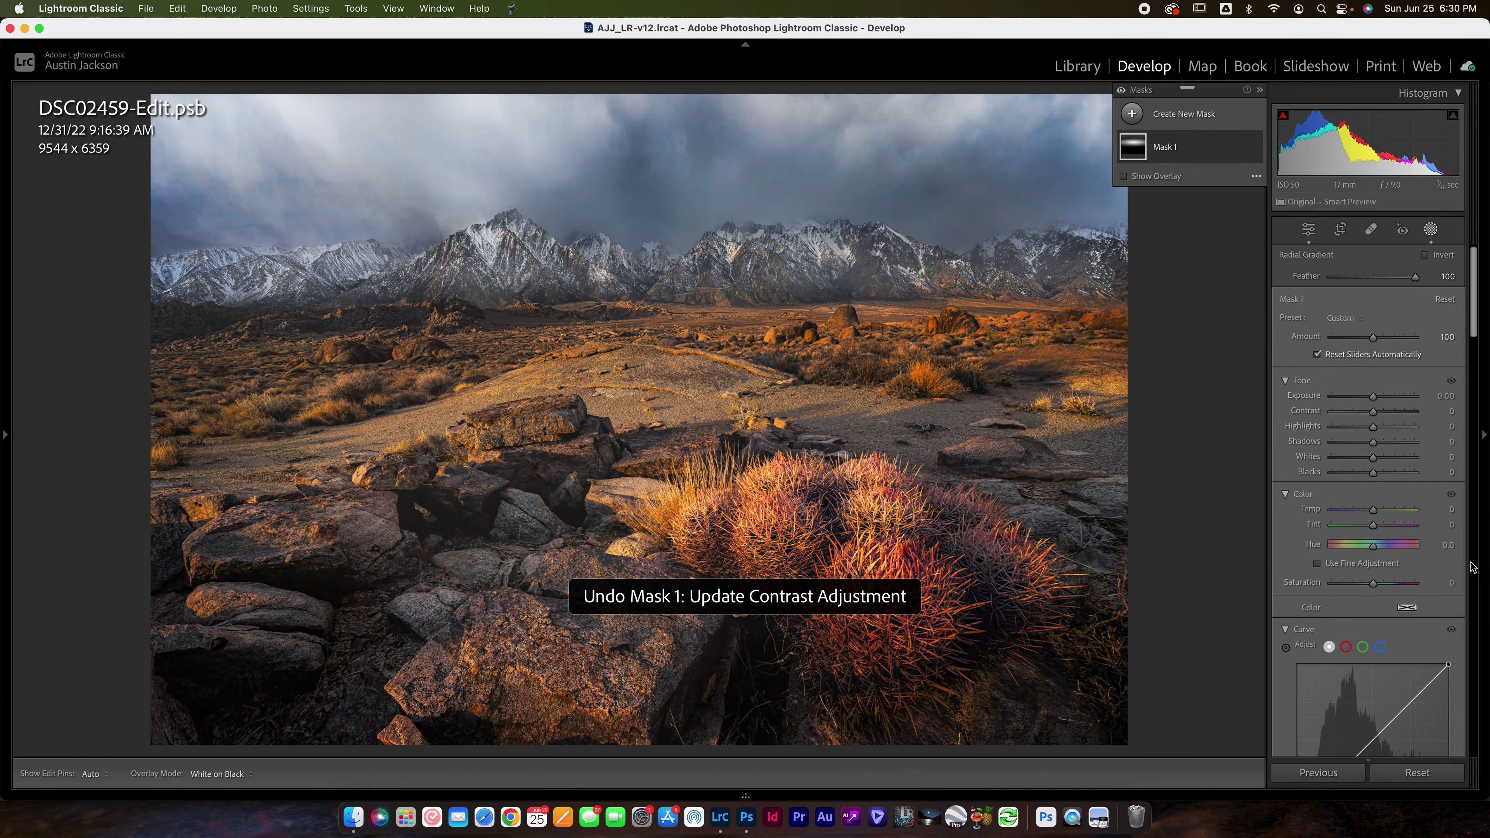
key(o)
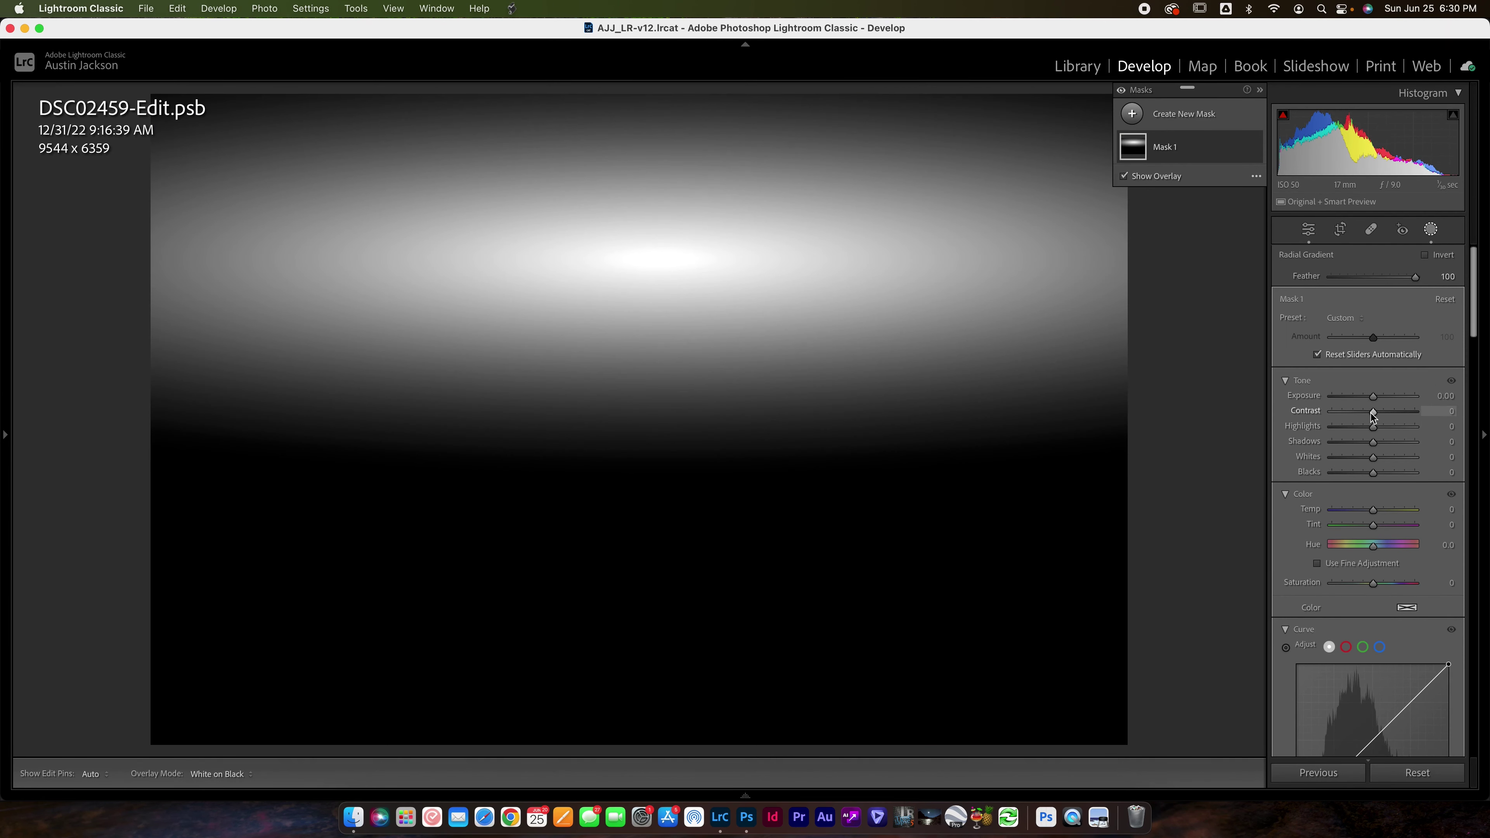
Strongly lower the radial mask's contrast and set saturation to 50, checking the effect on and off
mouse_move(1374, 411)
mouse_down()
mouse_move(1300, 427)
mouse_move(1349, 419)
mouse_up()
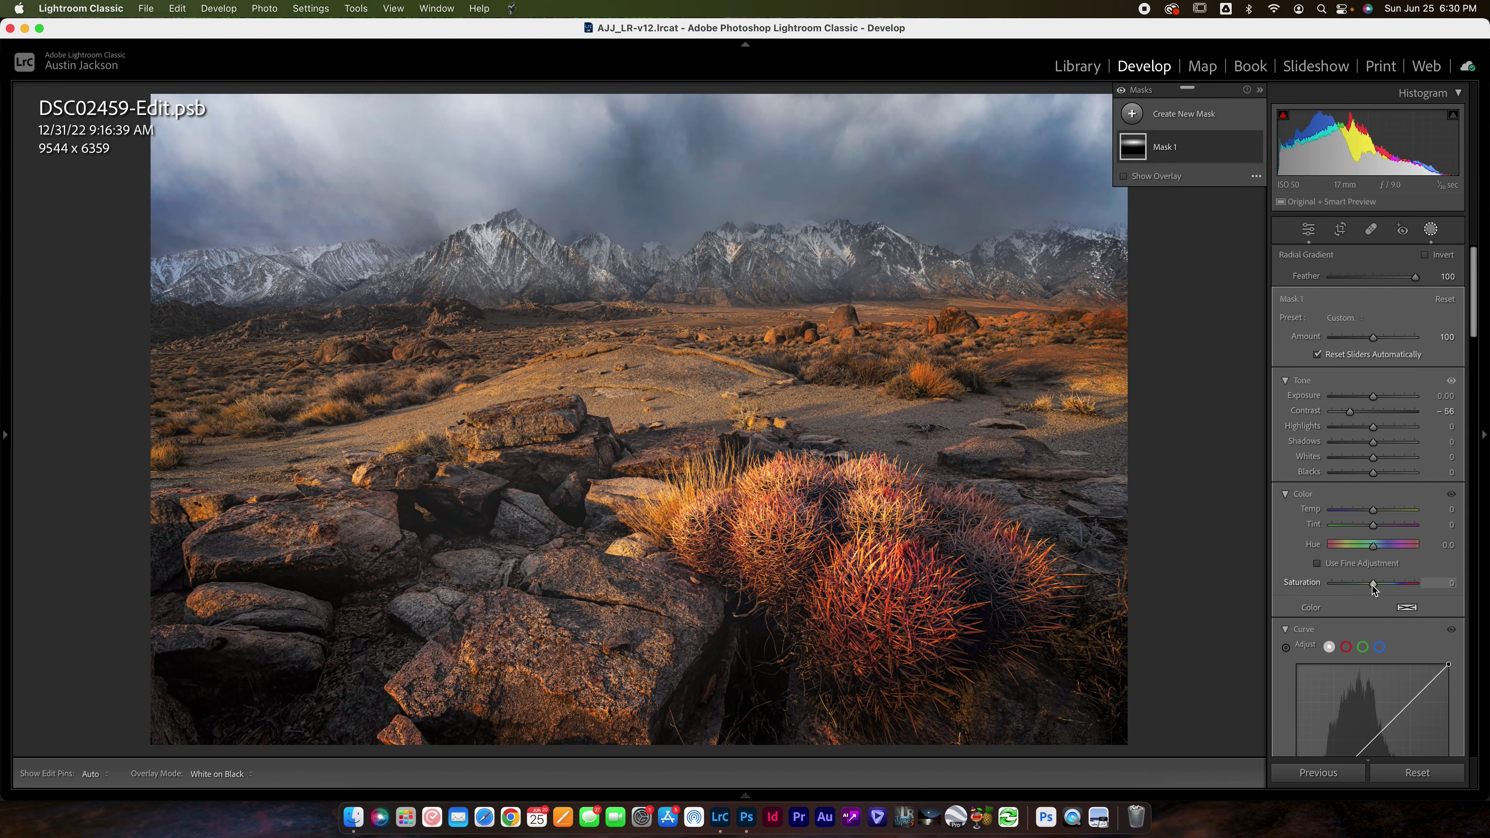
drag(1373, 586, 1393, 586)
drag(1350, 413, 1347, 417)
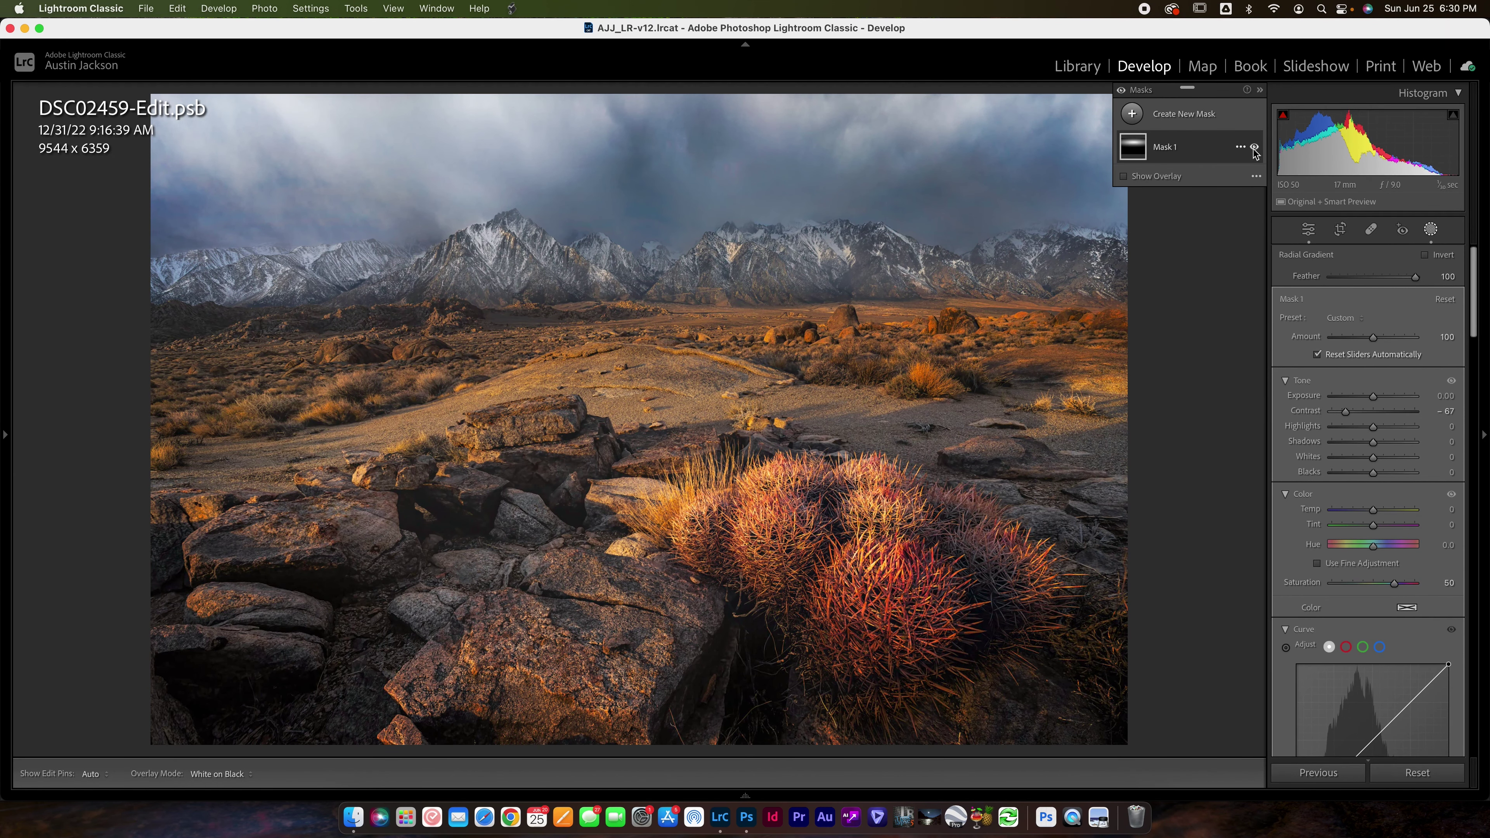
click(1255, 148)
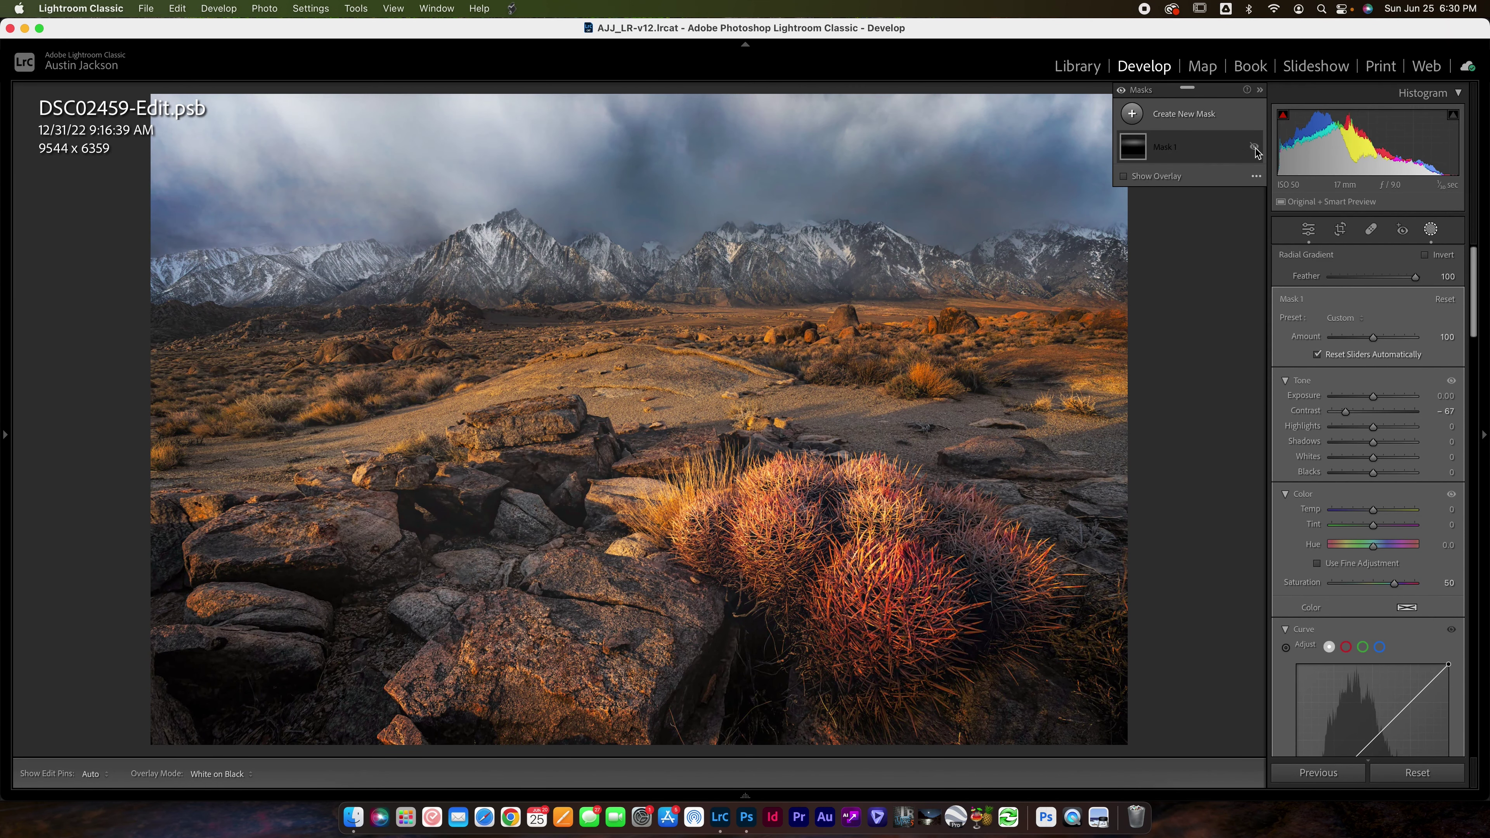
click(1255, 147)
click(1255, 148)
click(1255, 148)
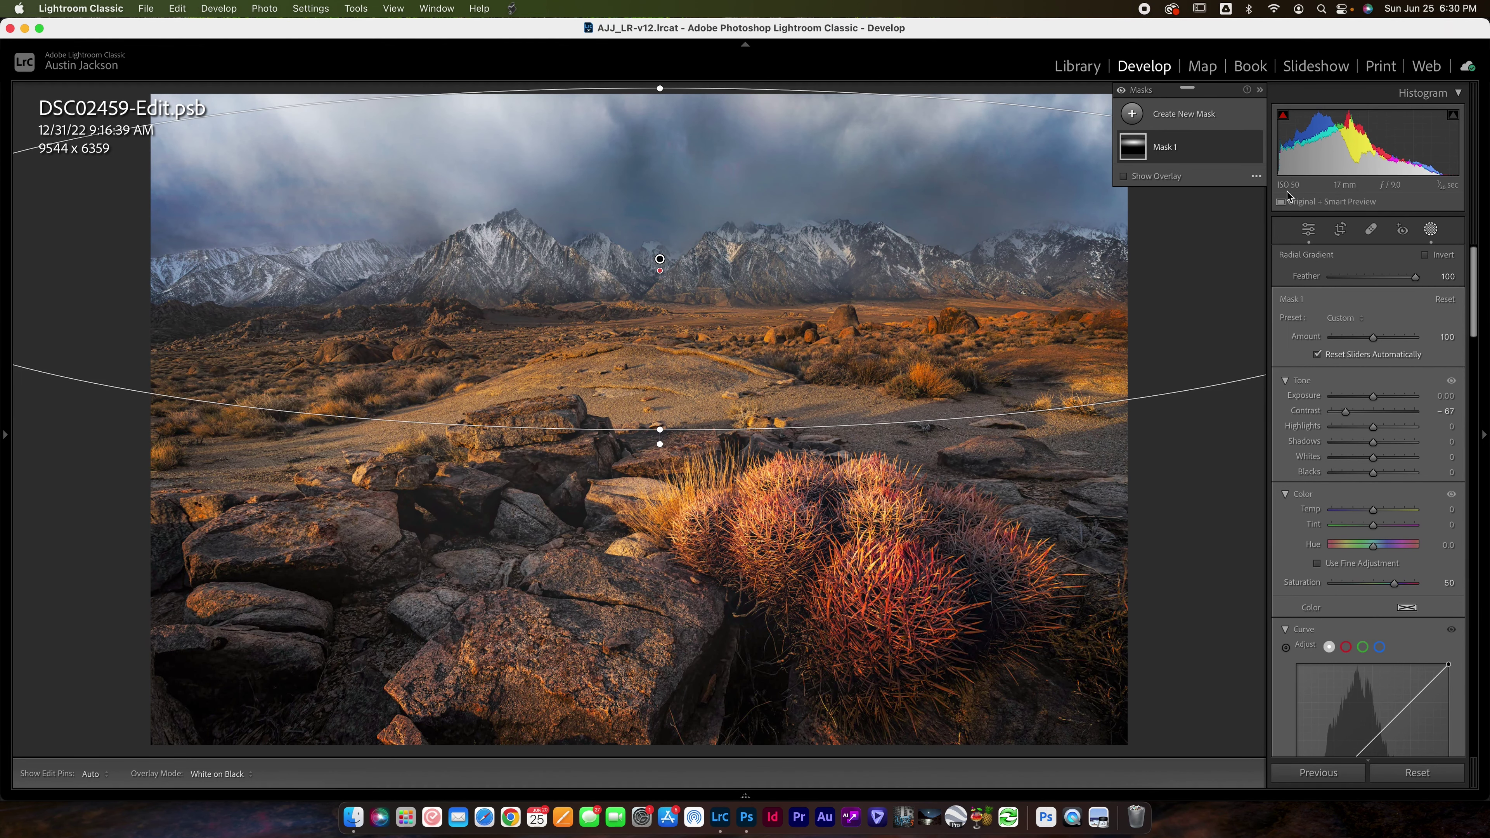
click(1132, 114)
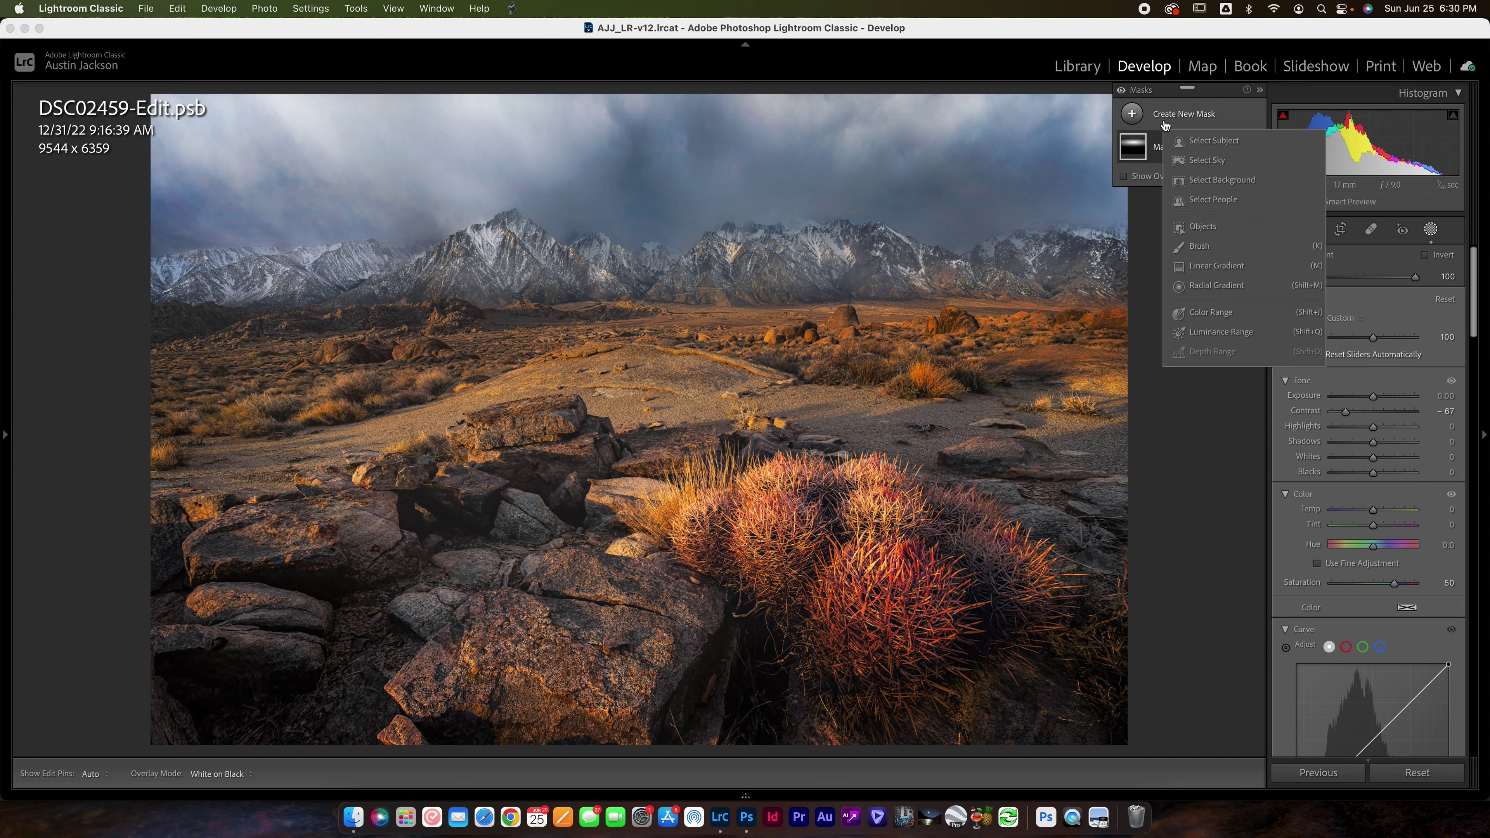
Drag a linear gradient up from the bottom over the foreground cactus and raise its contrast to 33
click(1224, 271)
drag(650, 541, 650, 366)
drag(649, 453, 645, 498)
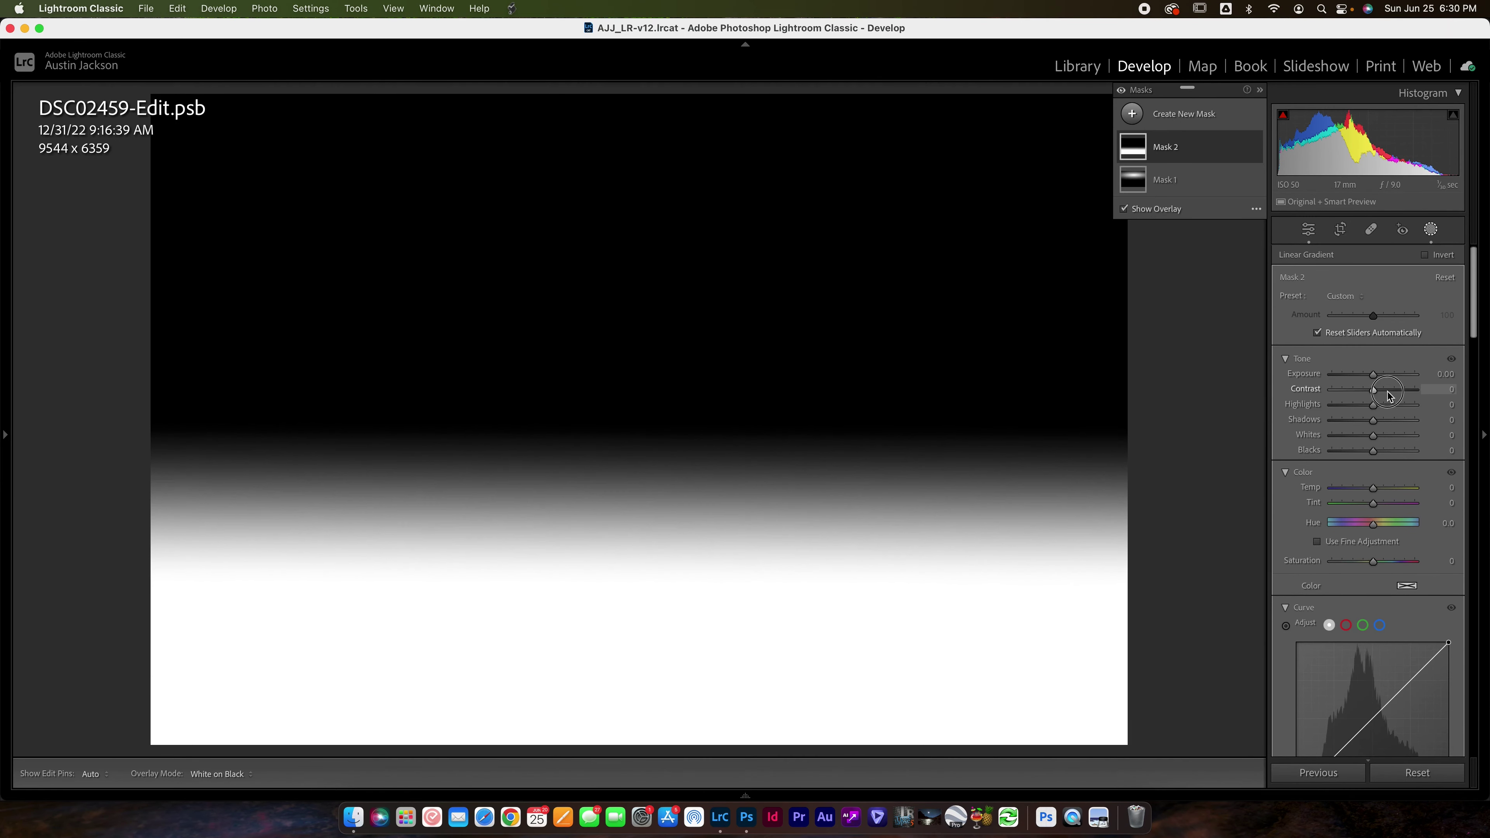
drag(1373, 389, 1380, 423)
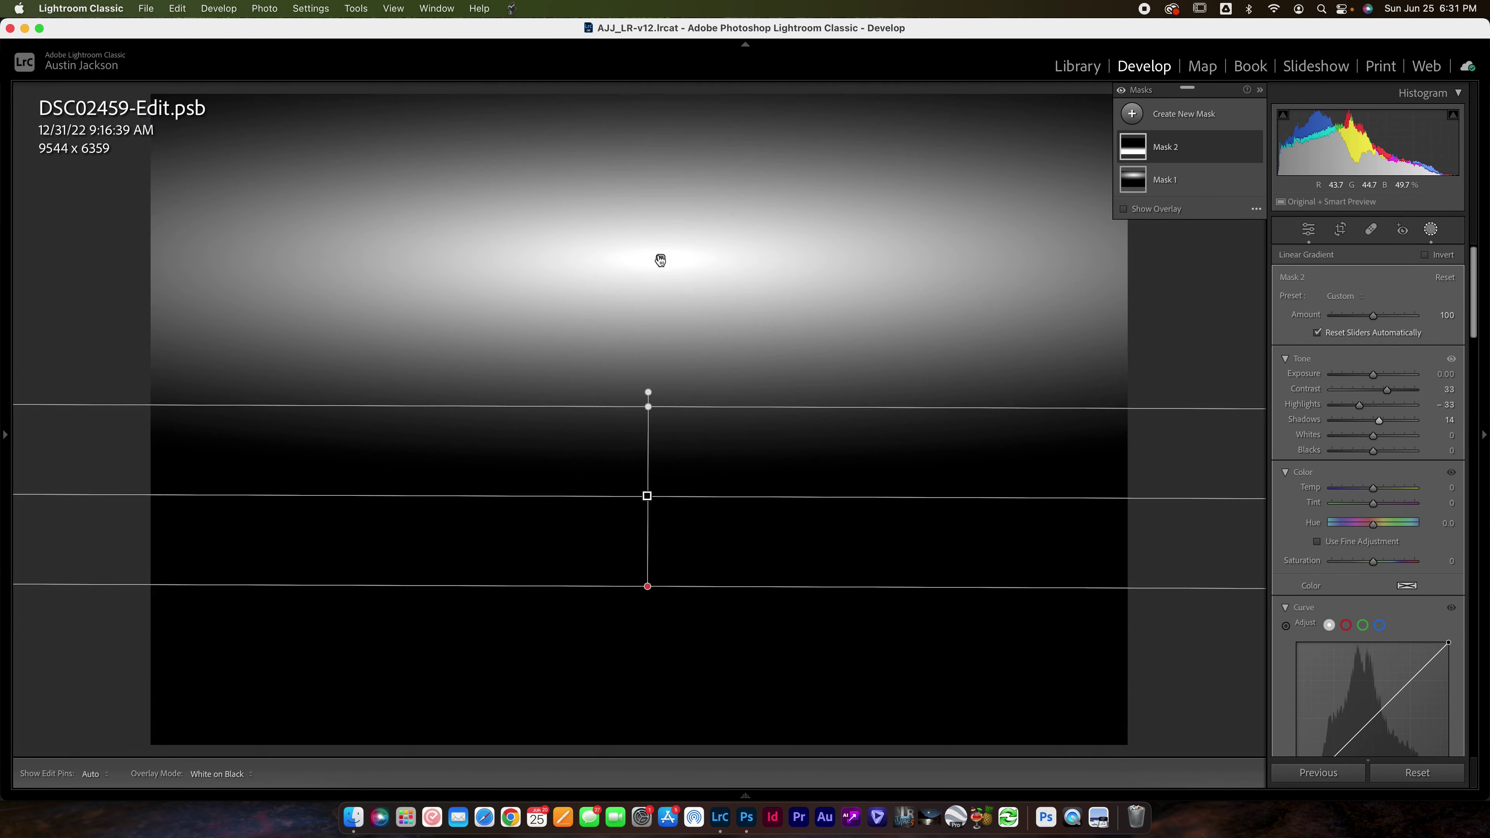
Give Mask 1 Exposure 0.59 and a tone curve lifting shadows and lowering highlights
click(660, 259)
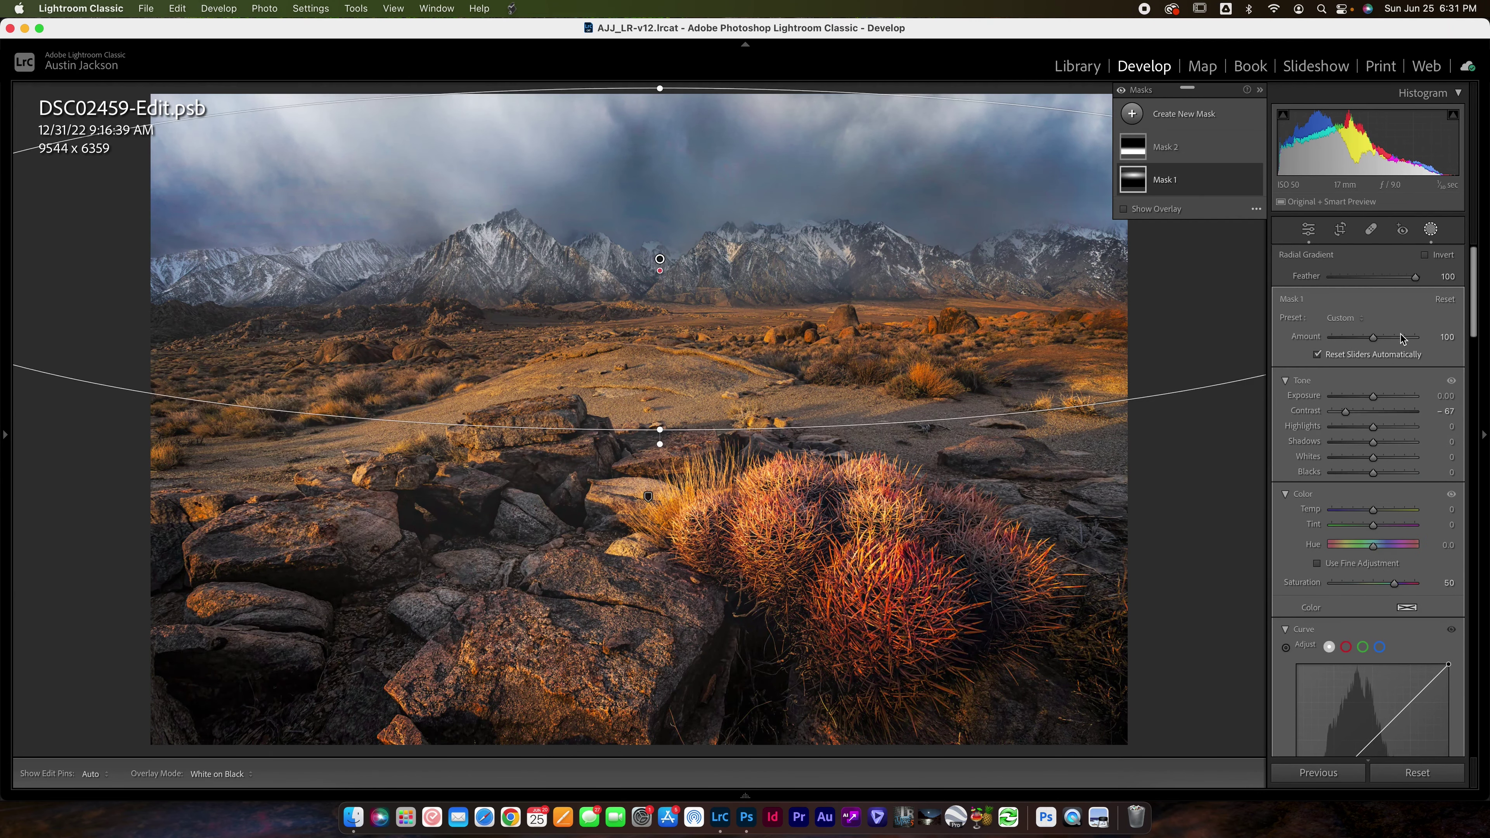
drag(1374, 397, 1379, 401)
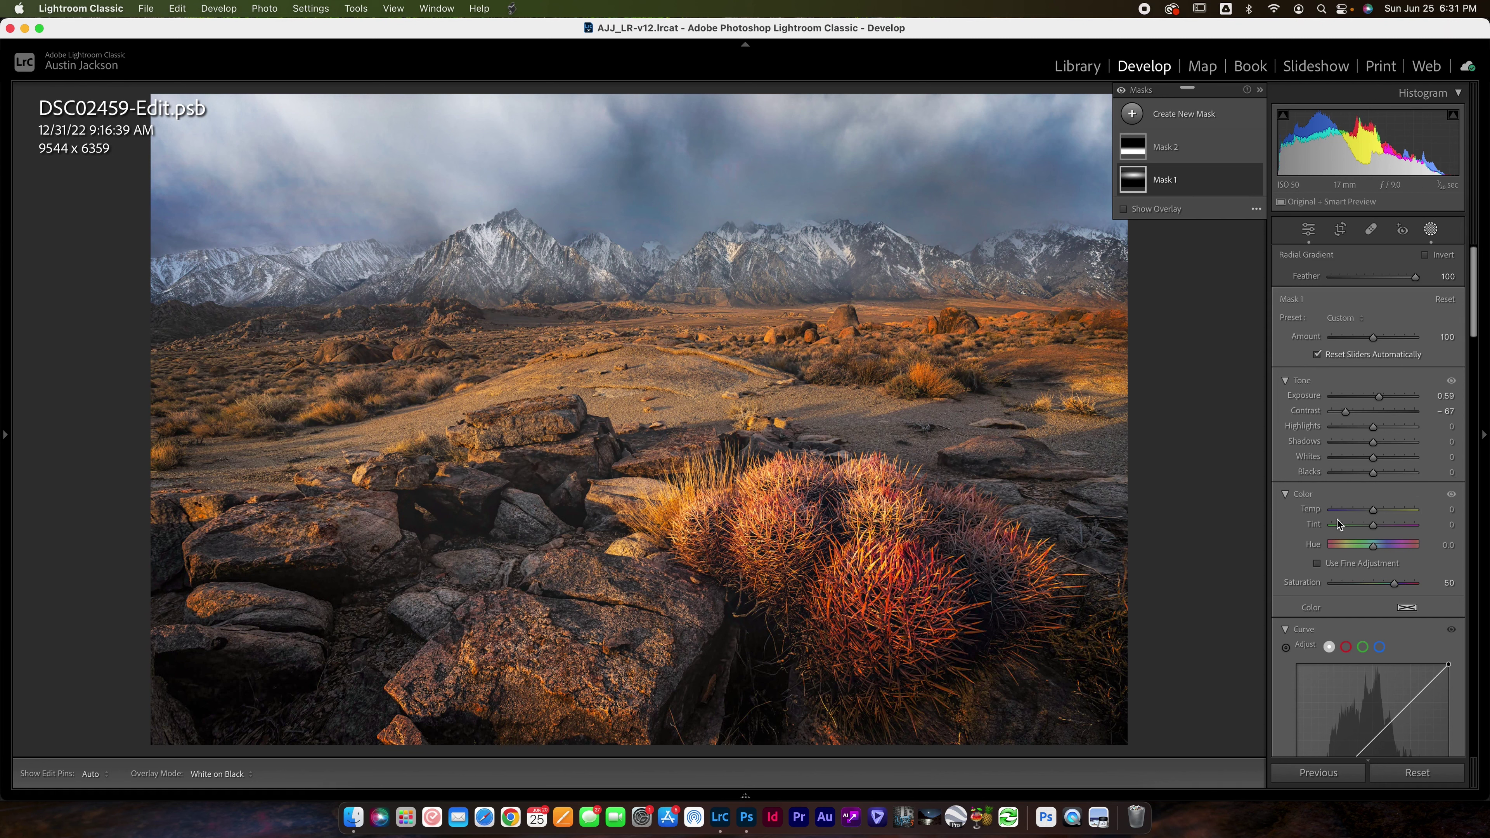
scroll(1339, 521, down, 5)
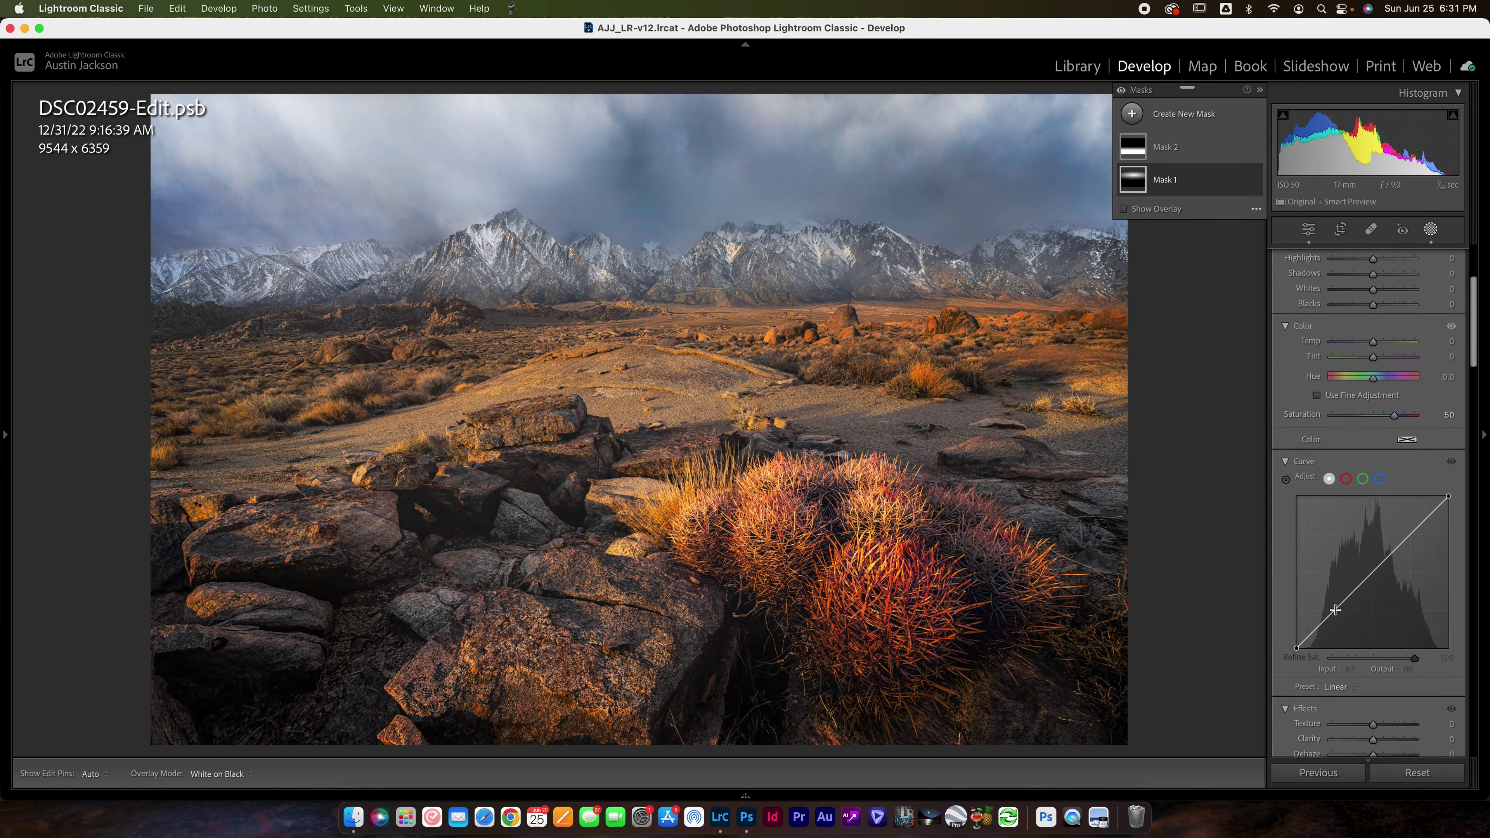
drag(1336, 610, 1336, 608)
drag(1416, 530, 1418, 533)
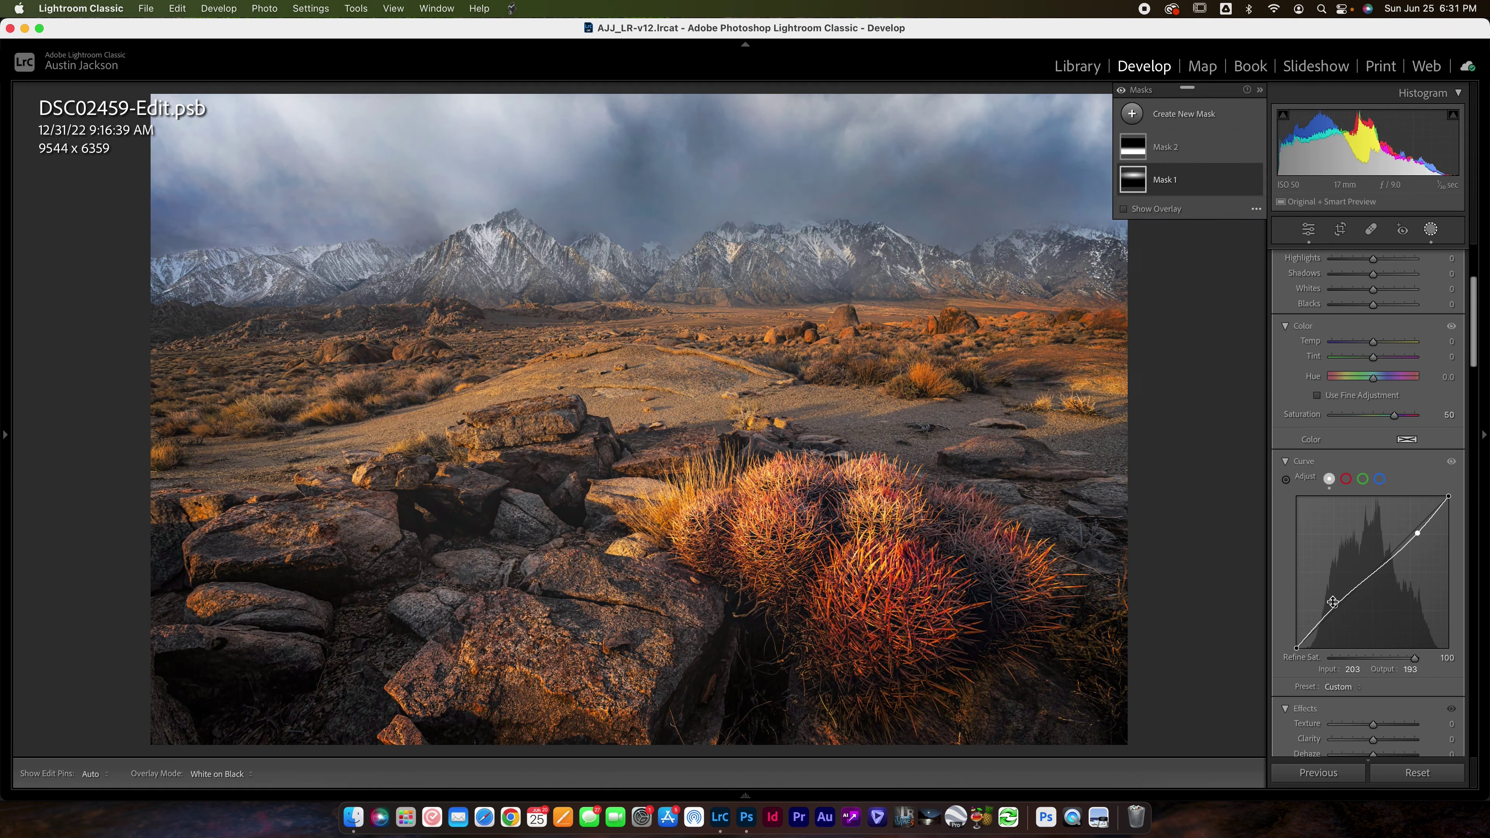
drag(1334, 604, 1337, 612)
scroll(1382, 454, up, 5)
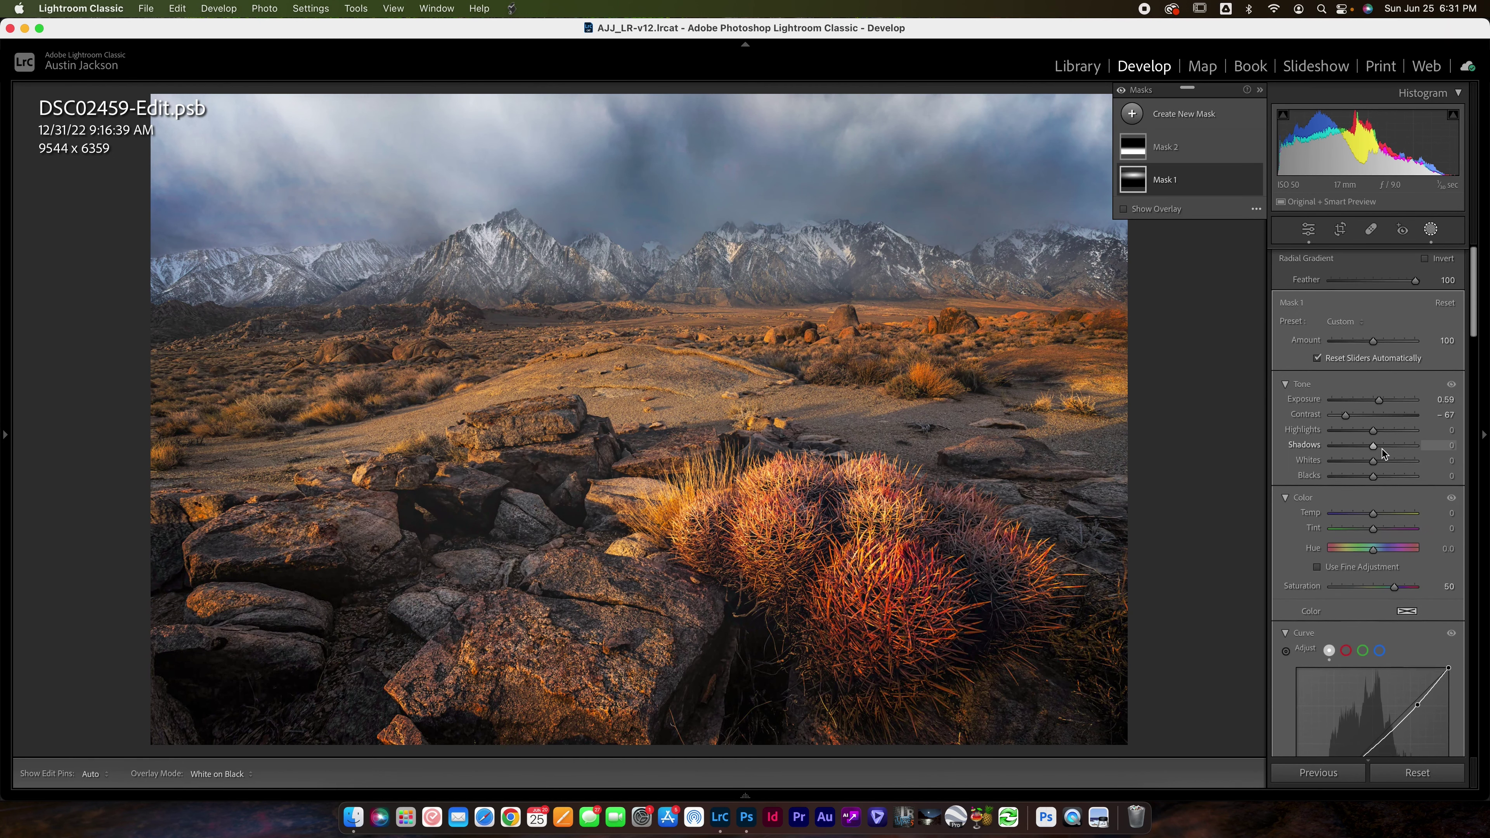
key(backslash)
key(backslash)
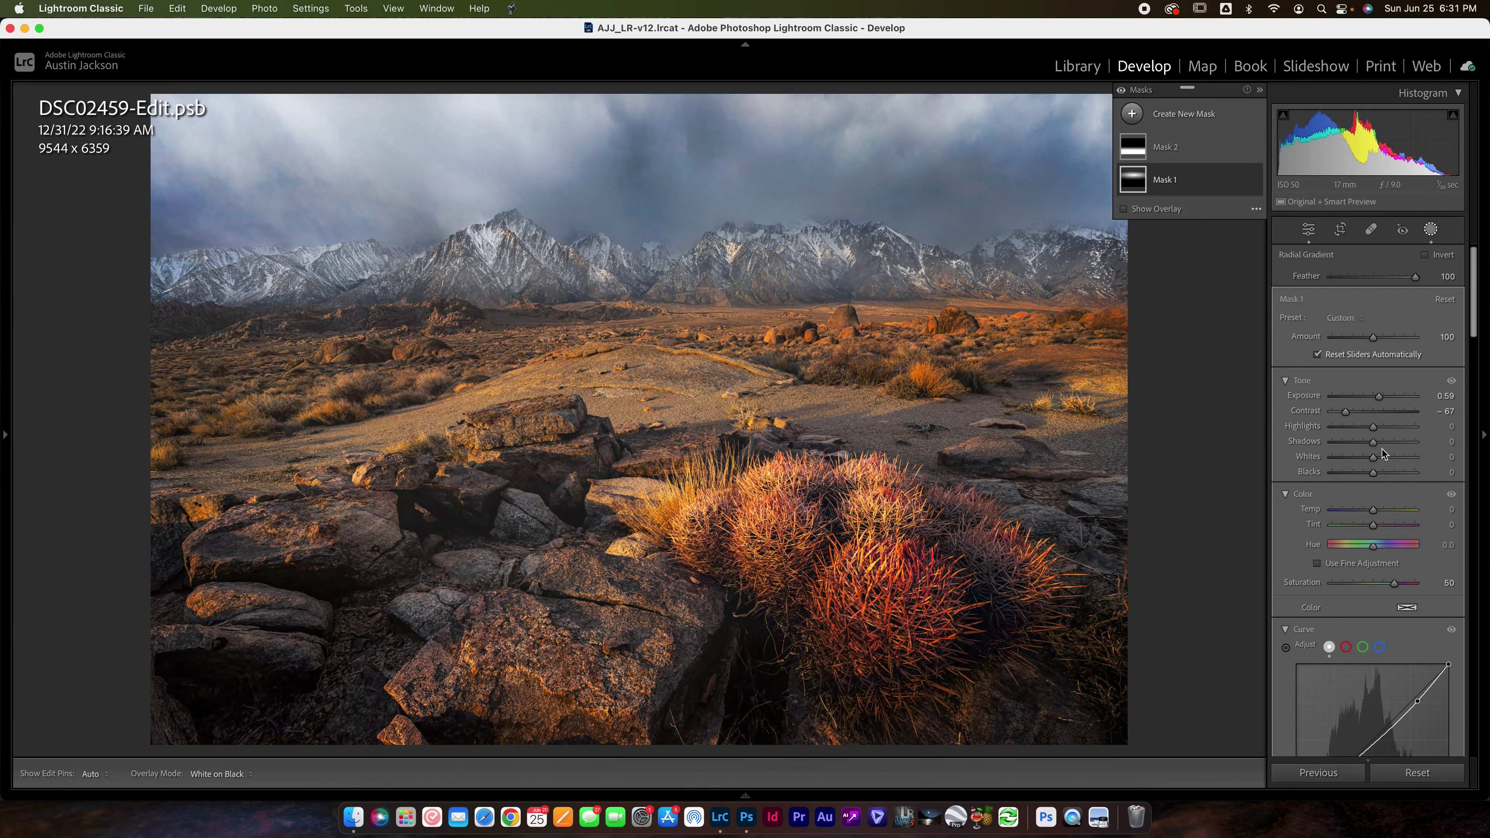
key(backslash)
key(backslash)
key(backslash)
key(backslash)
click(1432, 229)
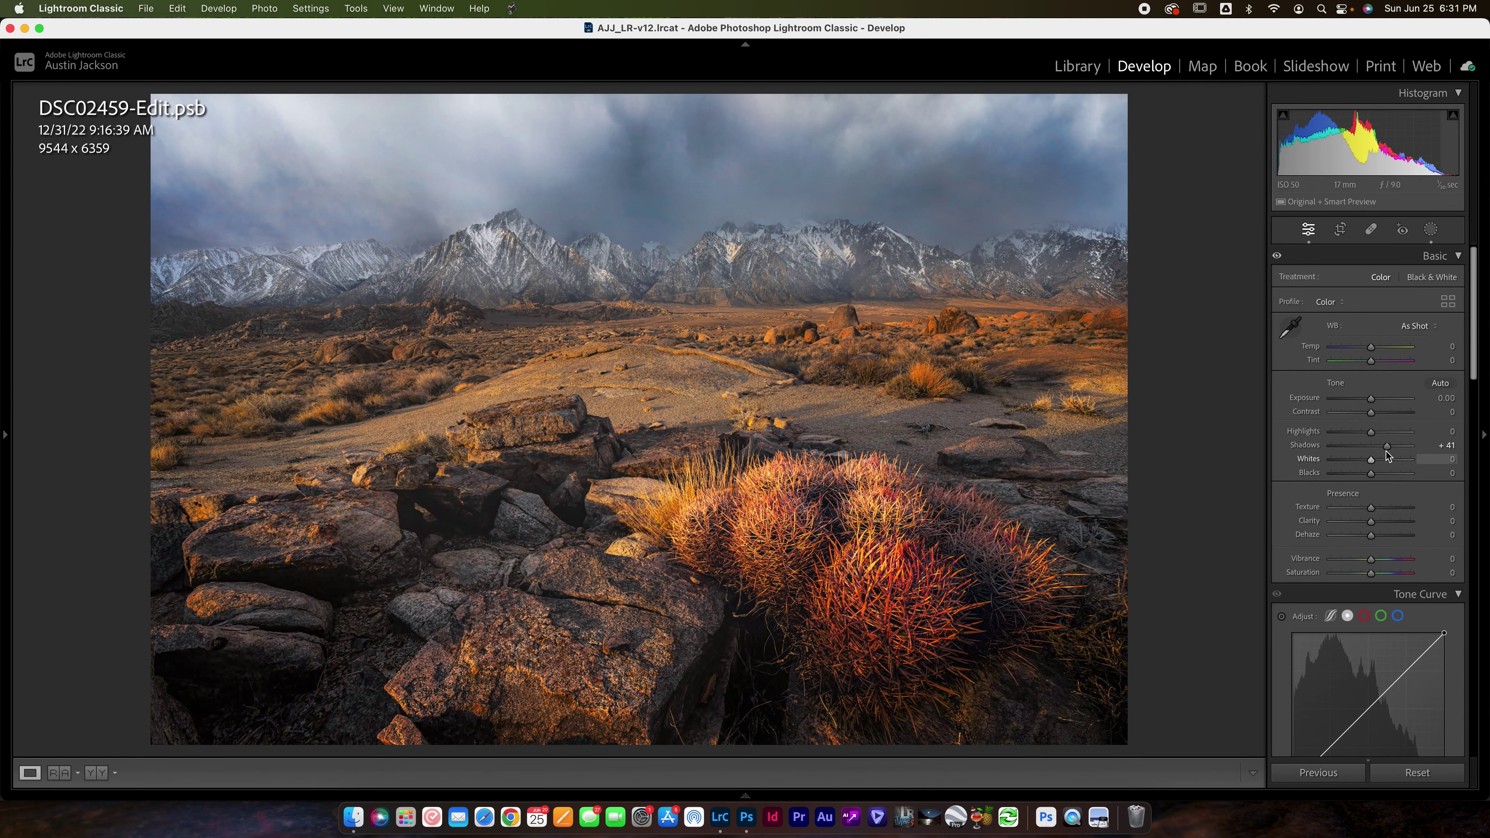
Reduce the global Shadows lift to +23 and compare before and after
drag(1387, 456, 1380, 453)
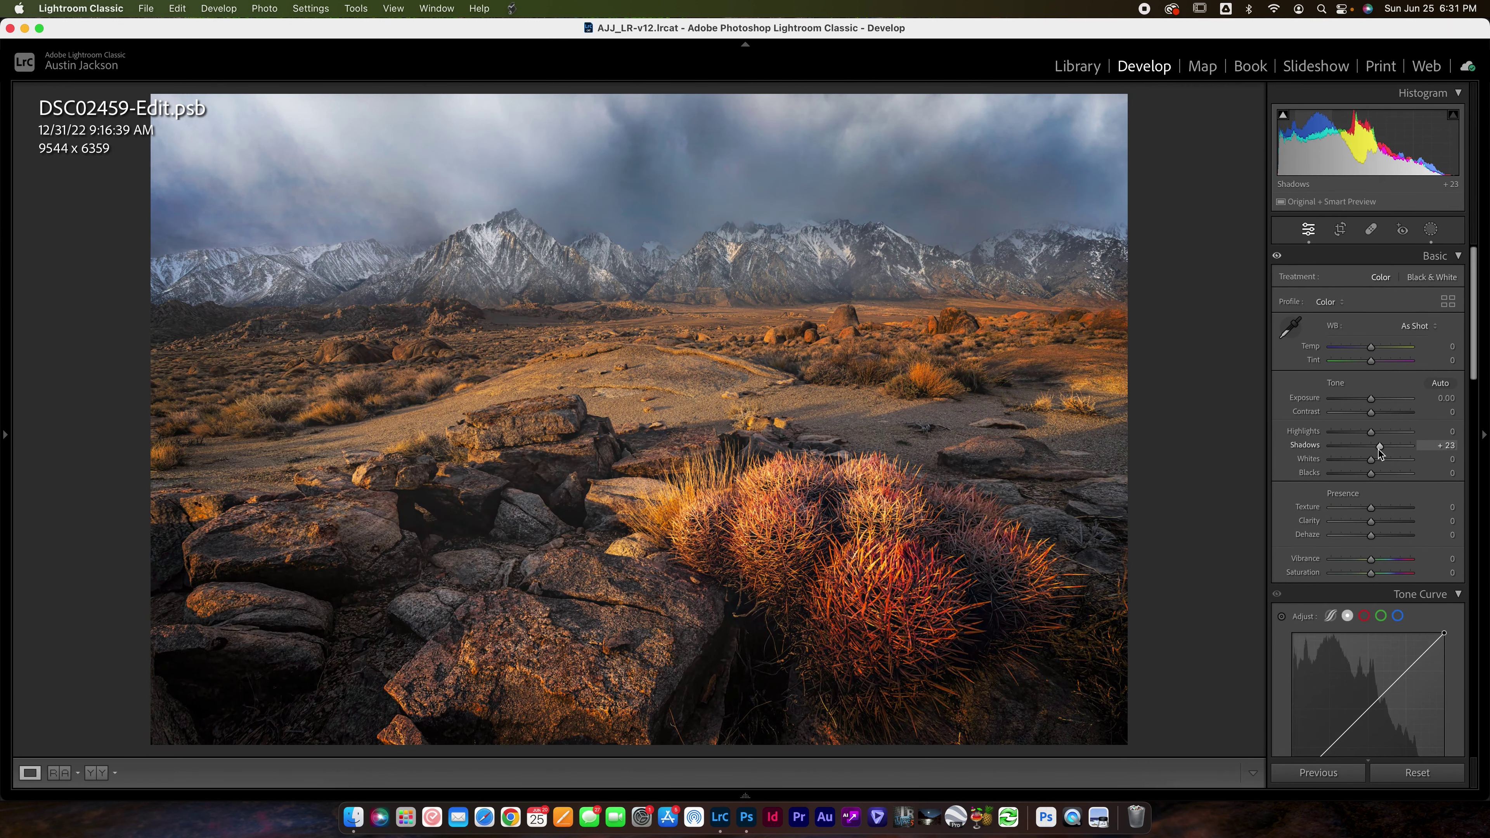
key(backslash)
key(backslash)
key(backslash)
key(backslash)
key(backslash)
key(backslash)
key(backslash)
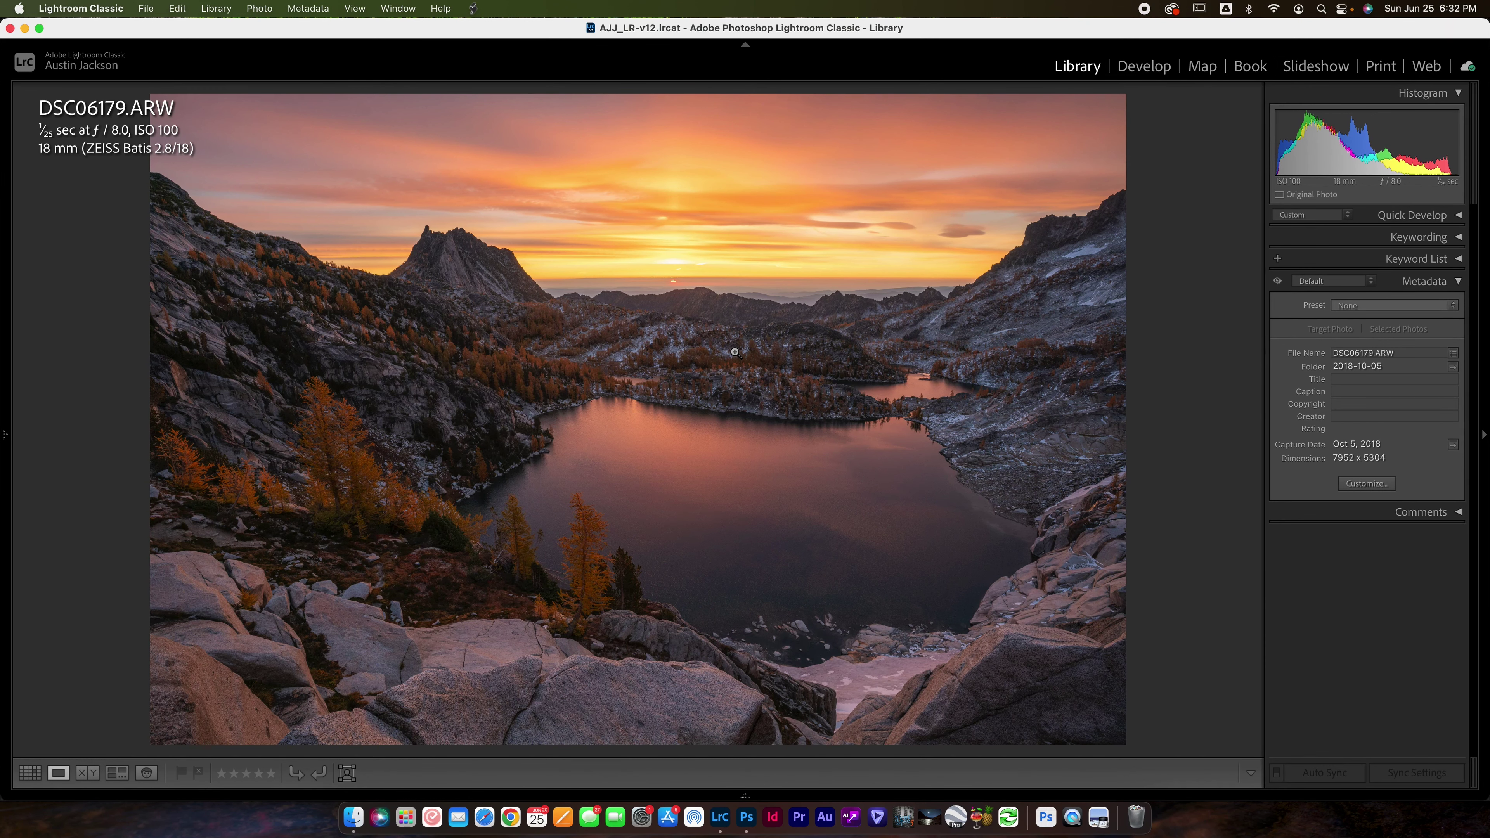
Flip repeatedly between DSC06179-Edit.tif and DSC06179.ARW, finishing on the edited version
key(Right)
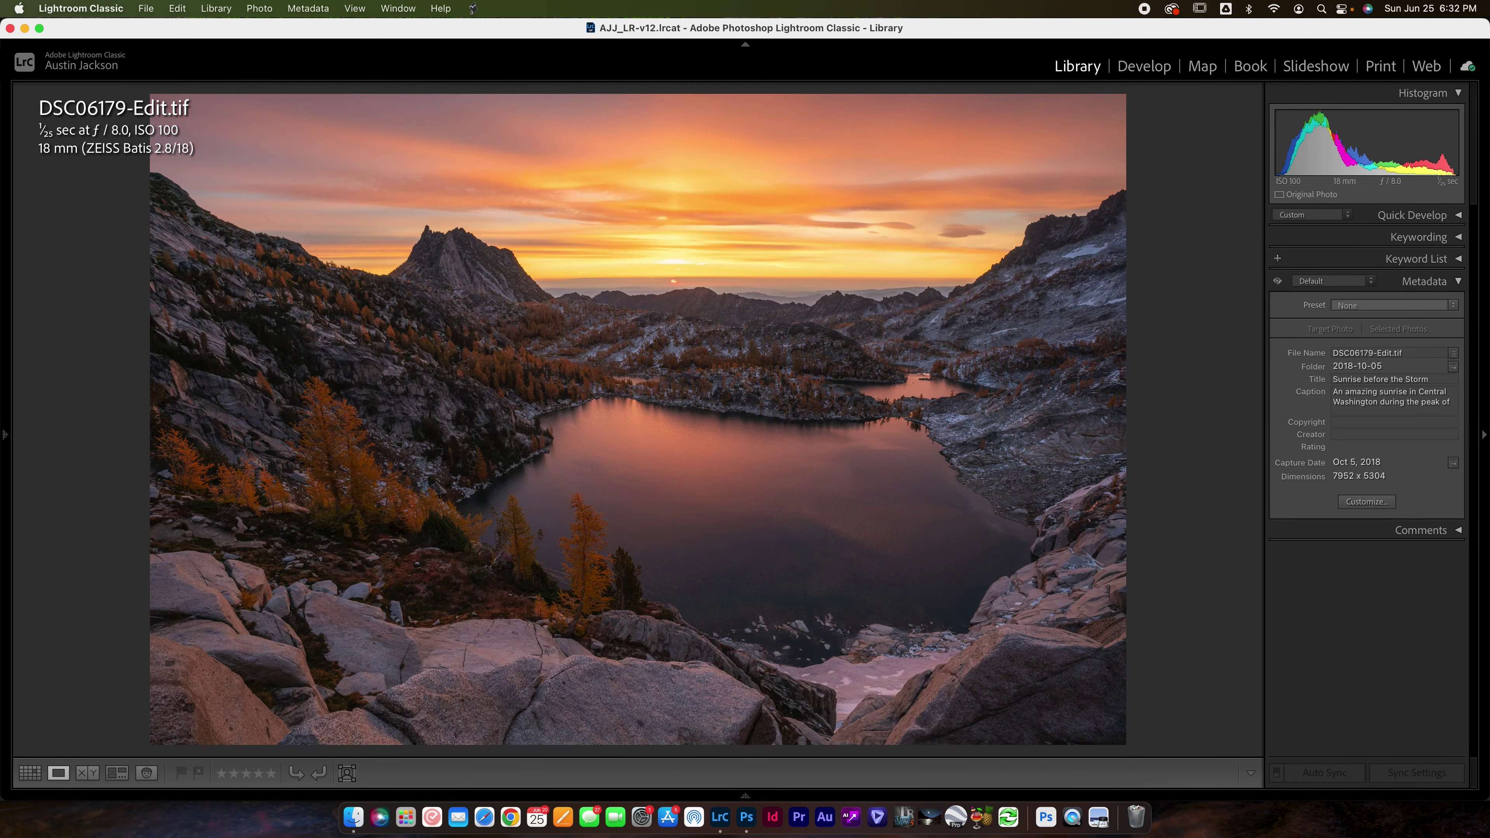
key(Left)
key(Right)
key(Left)
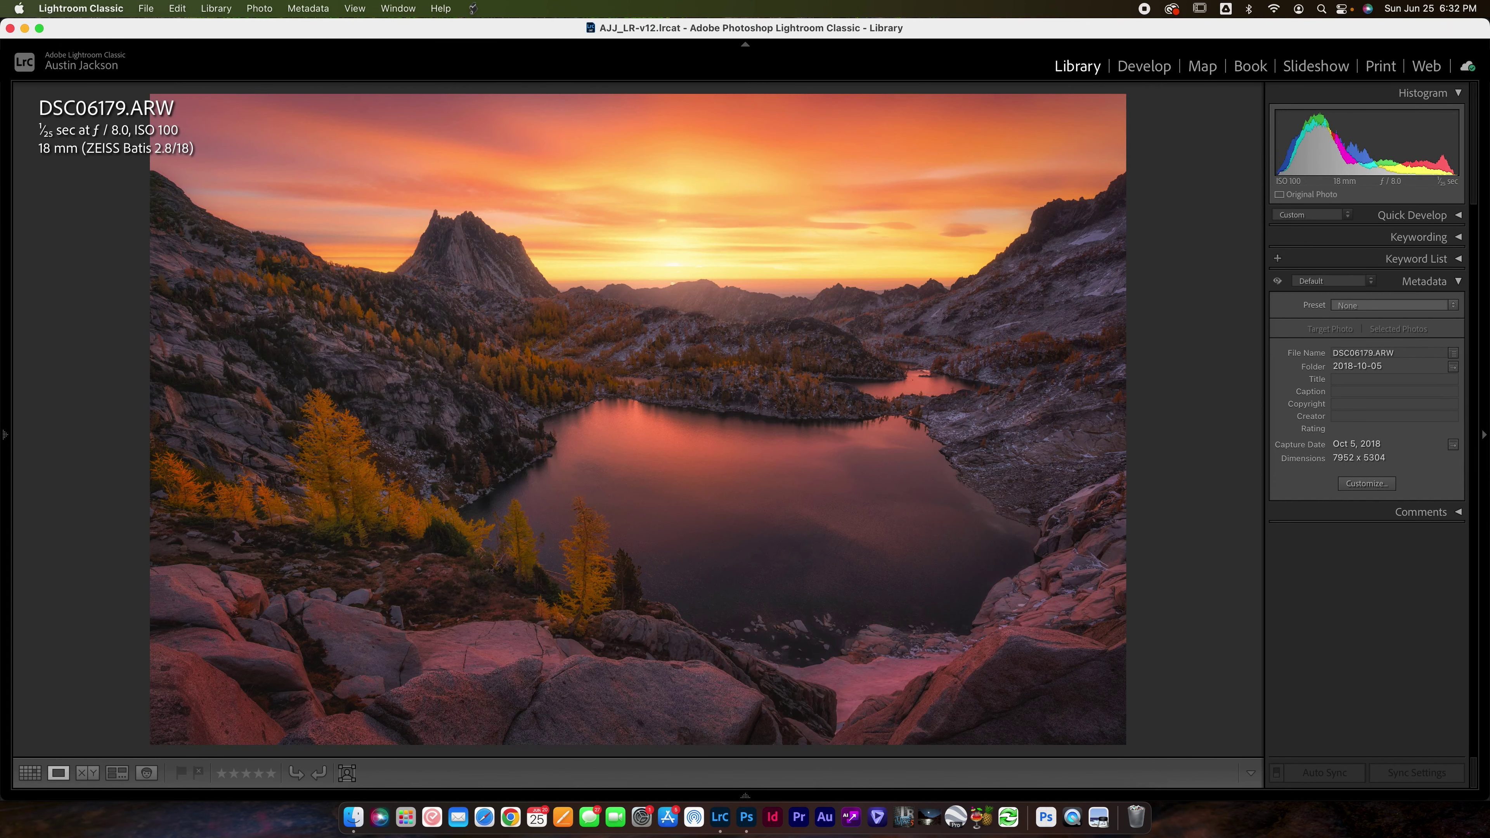
key(Right)
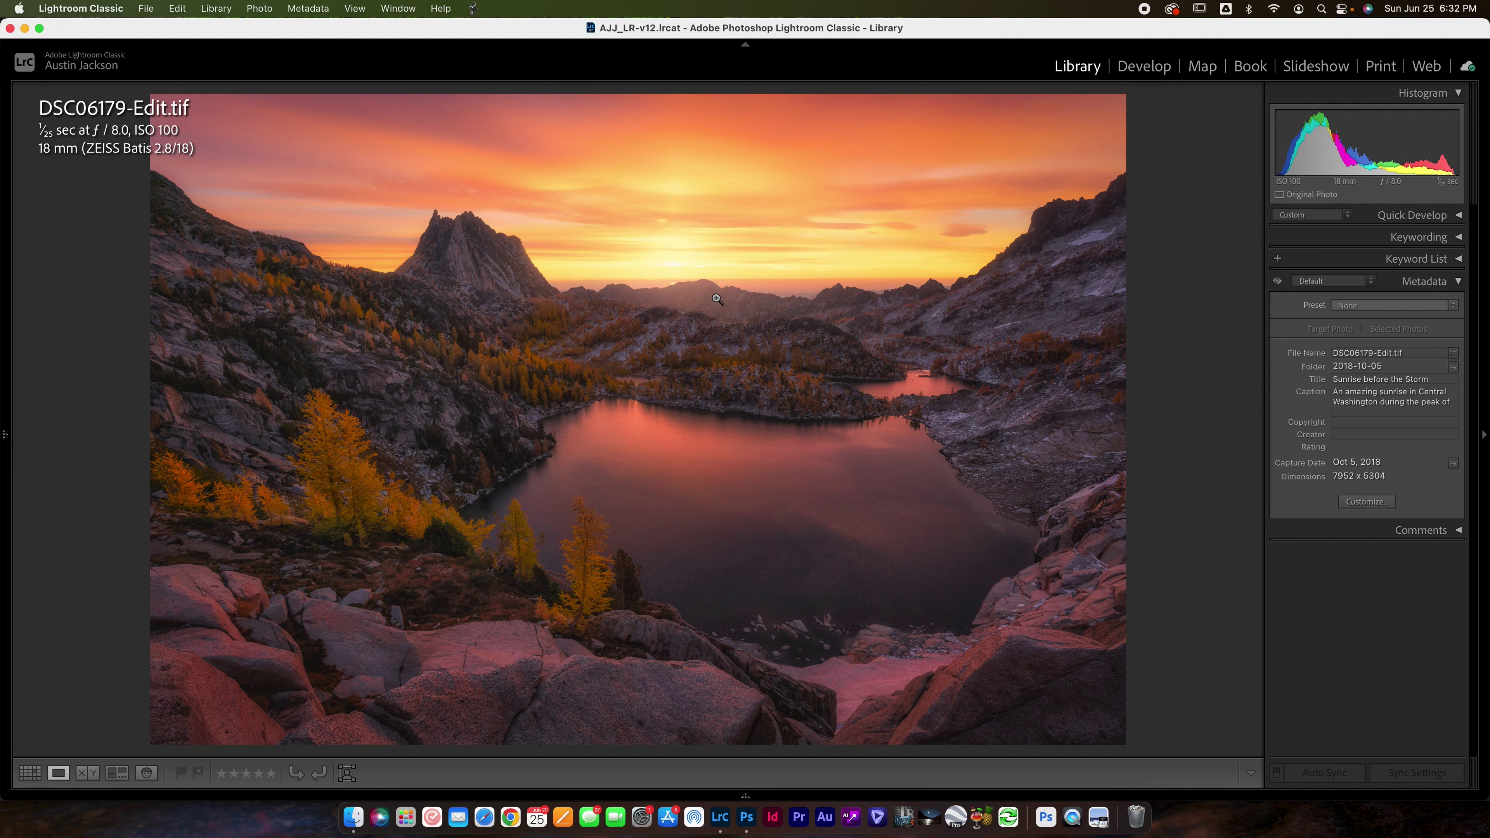
key(Left)
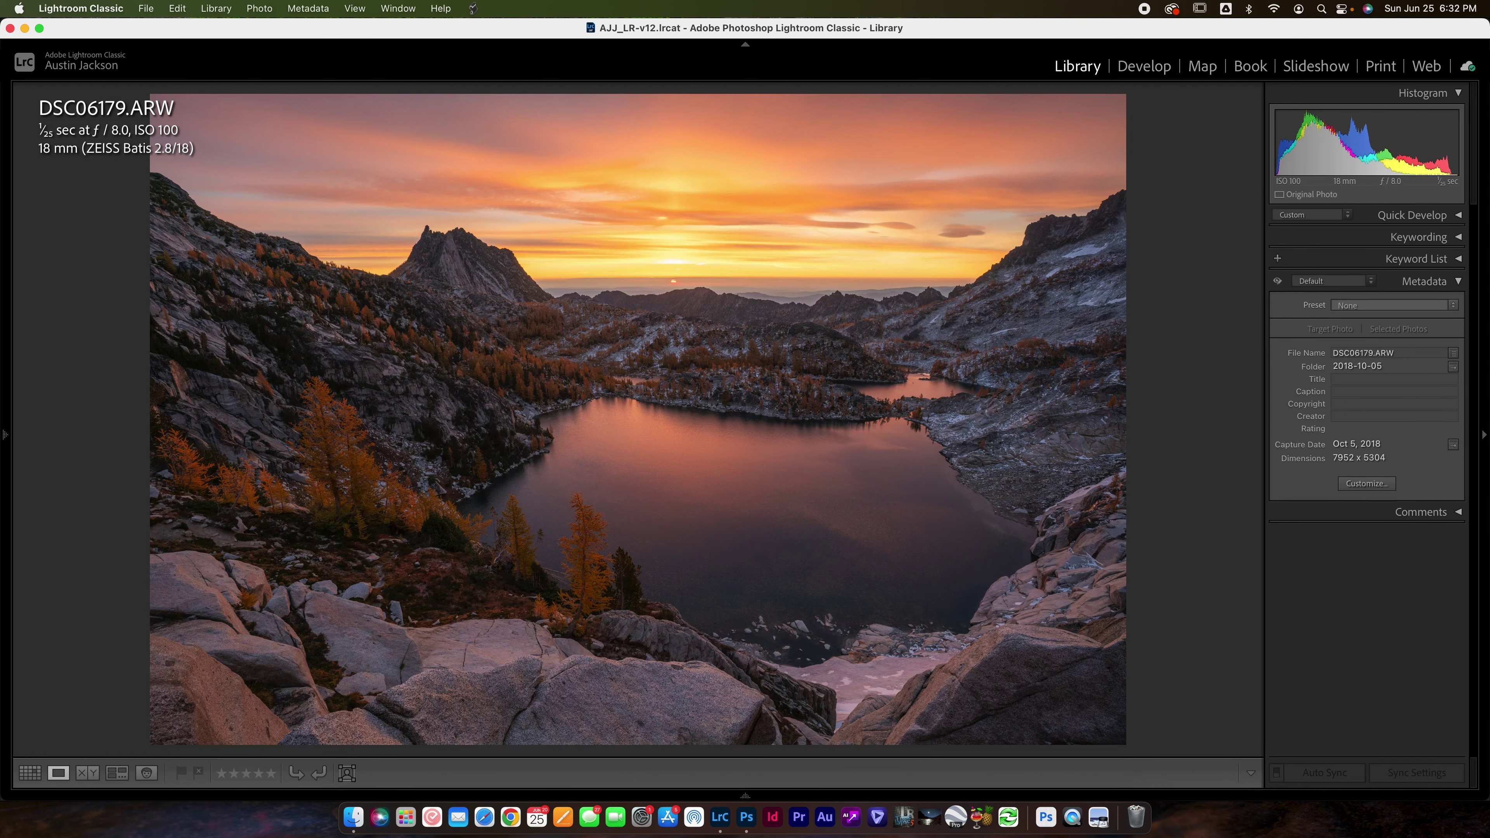
key(Right)
key(Left)
key(Right)
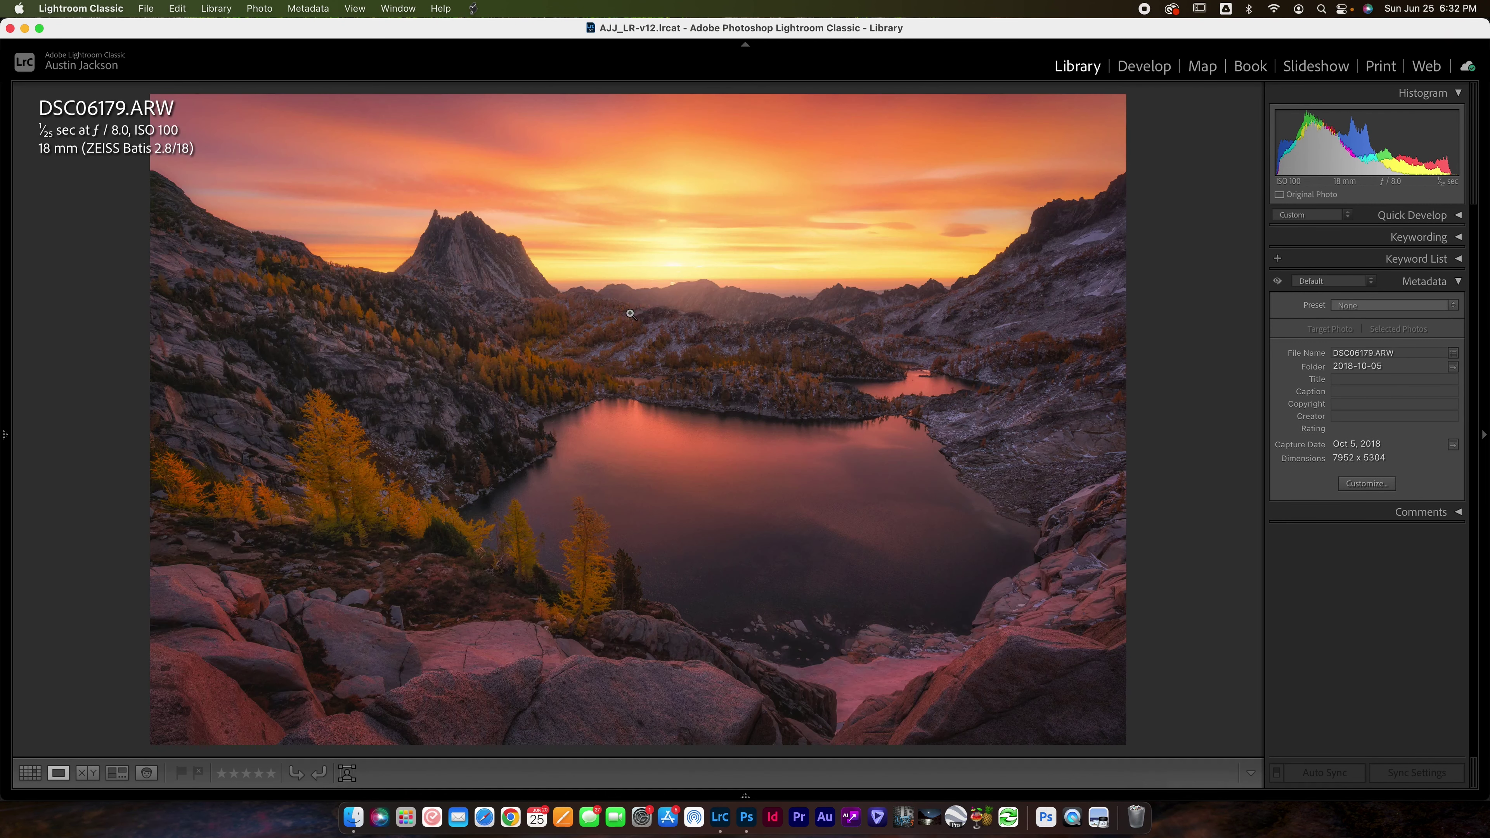
key(Left)
key(Right)
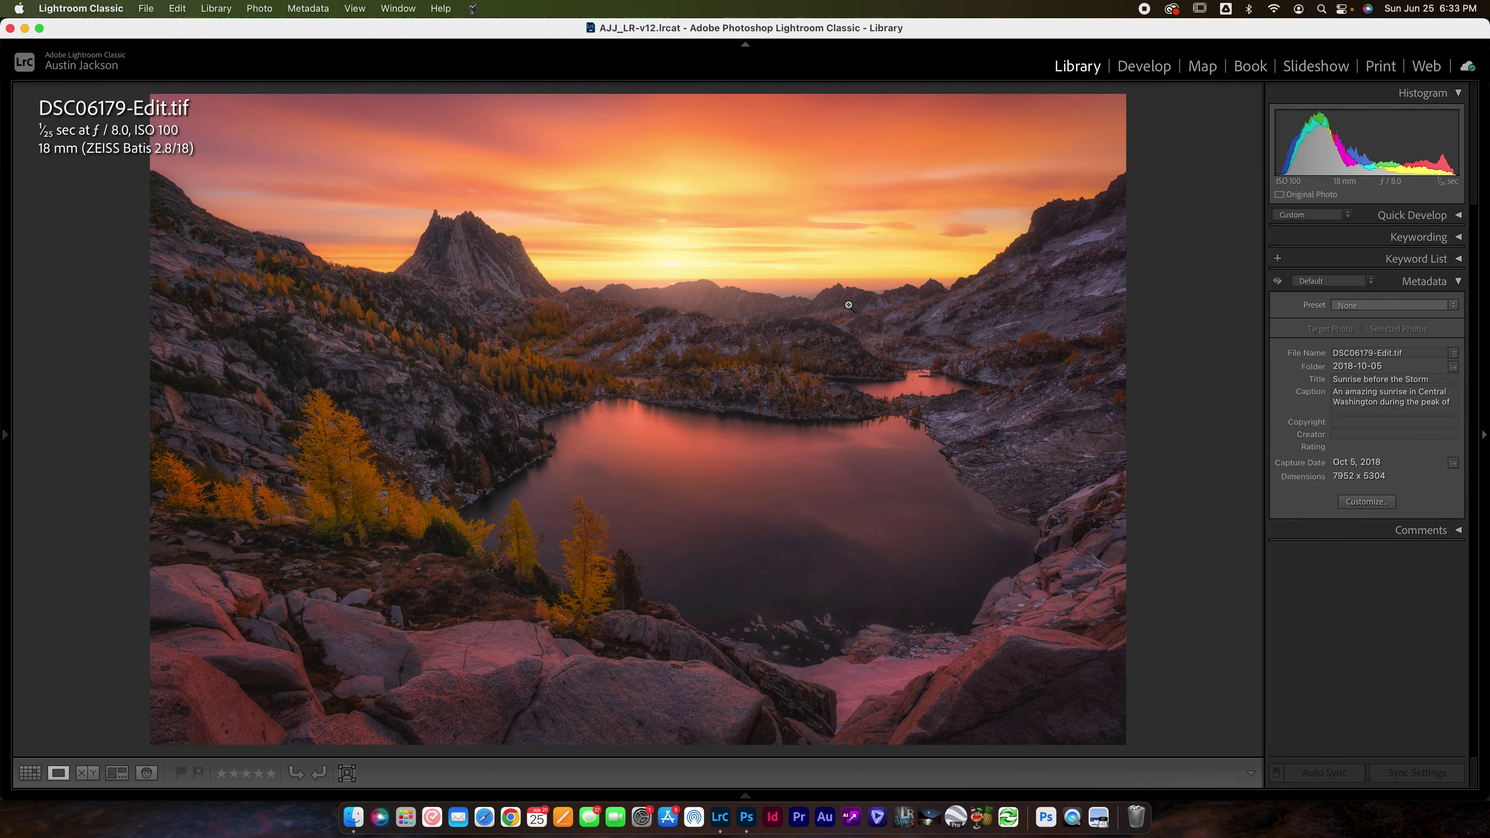
key(Left)
key(Right)
key(Left)
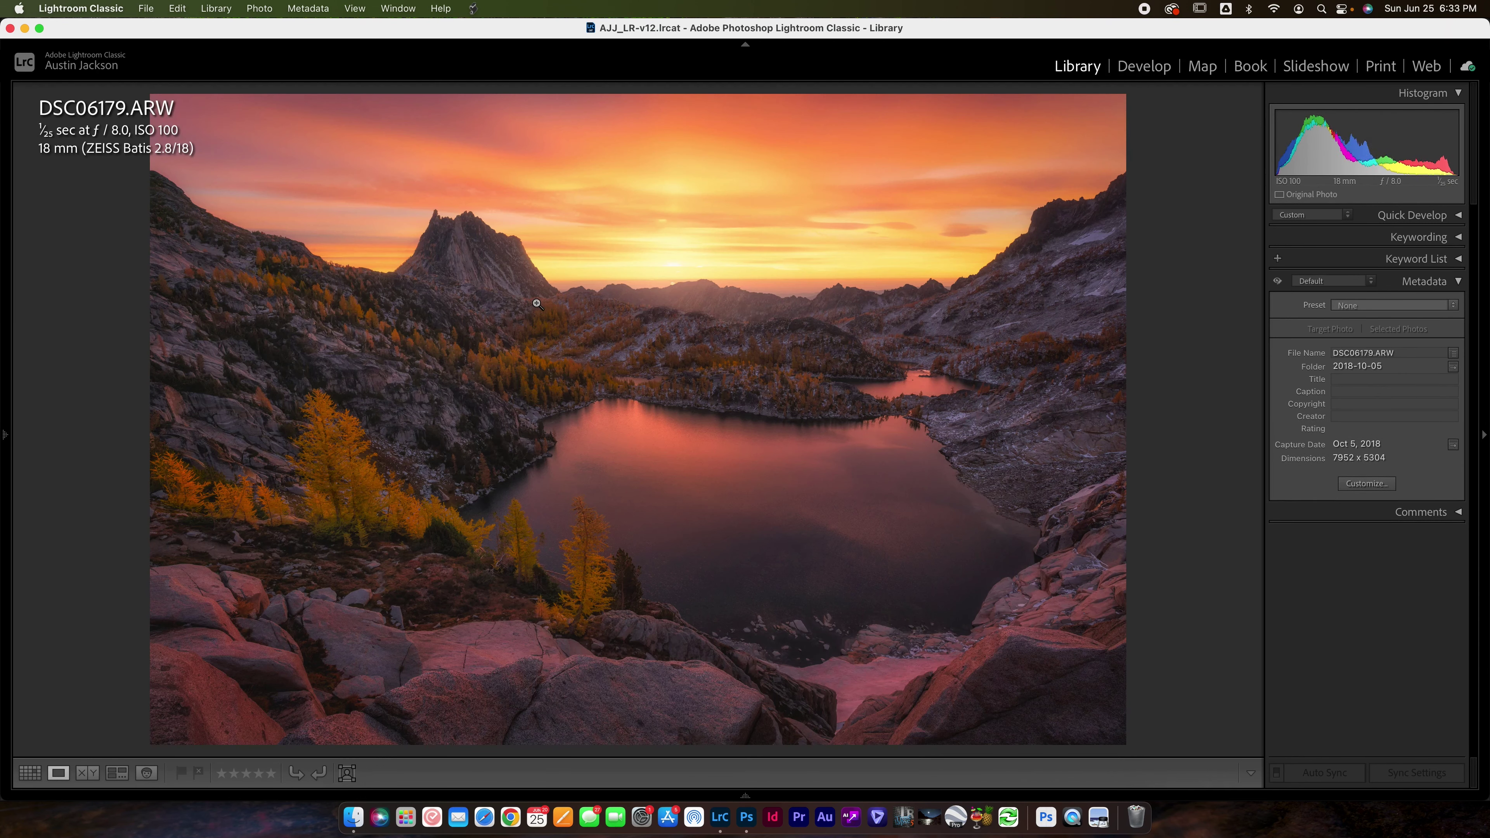
key(Right)
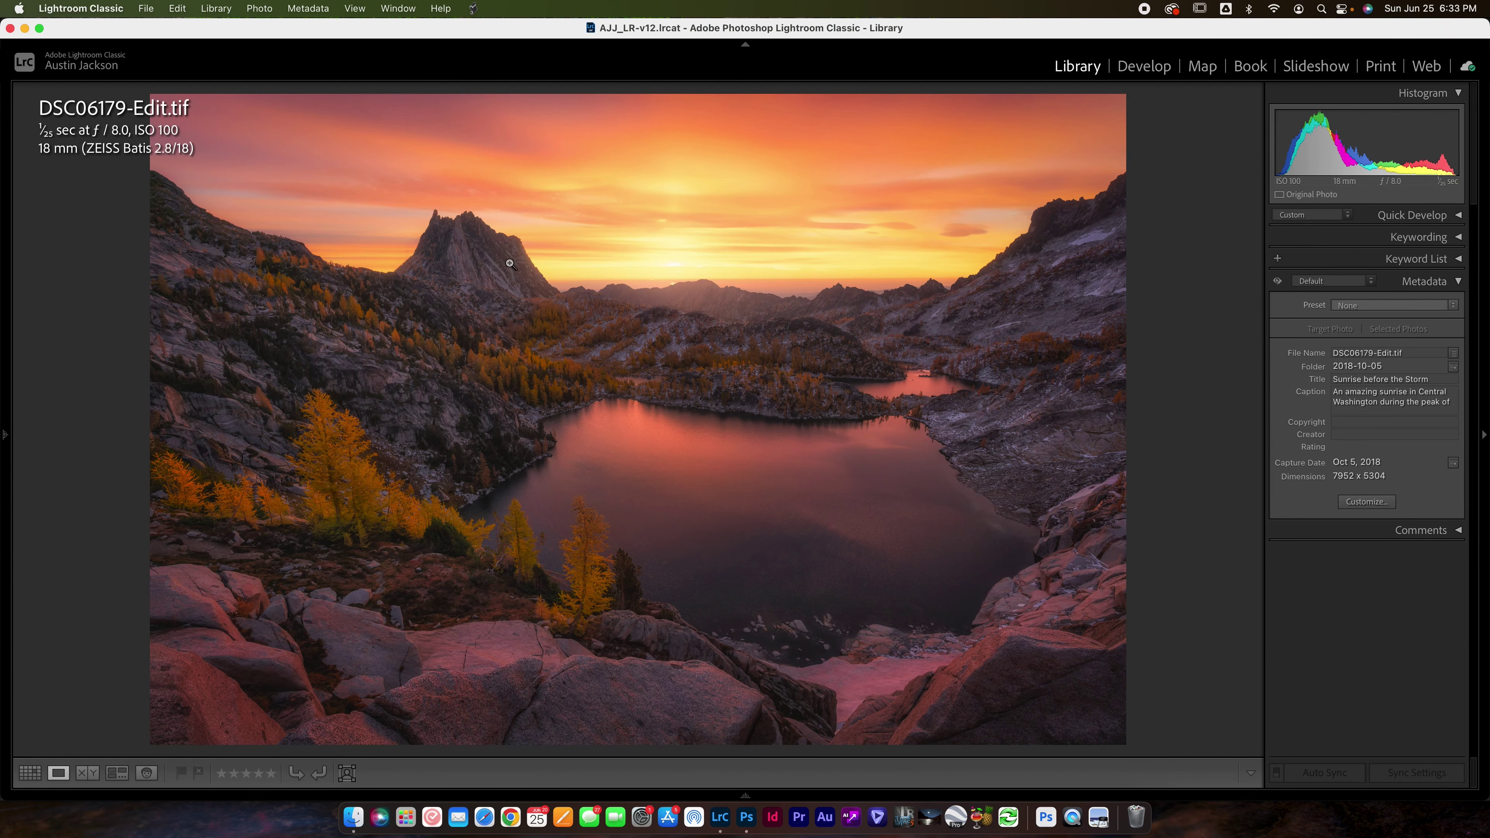
key(backslash)
key(backslash)
key(Left)
key(Right)
key(Left)
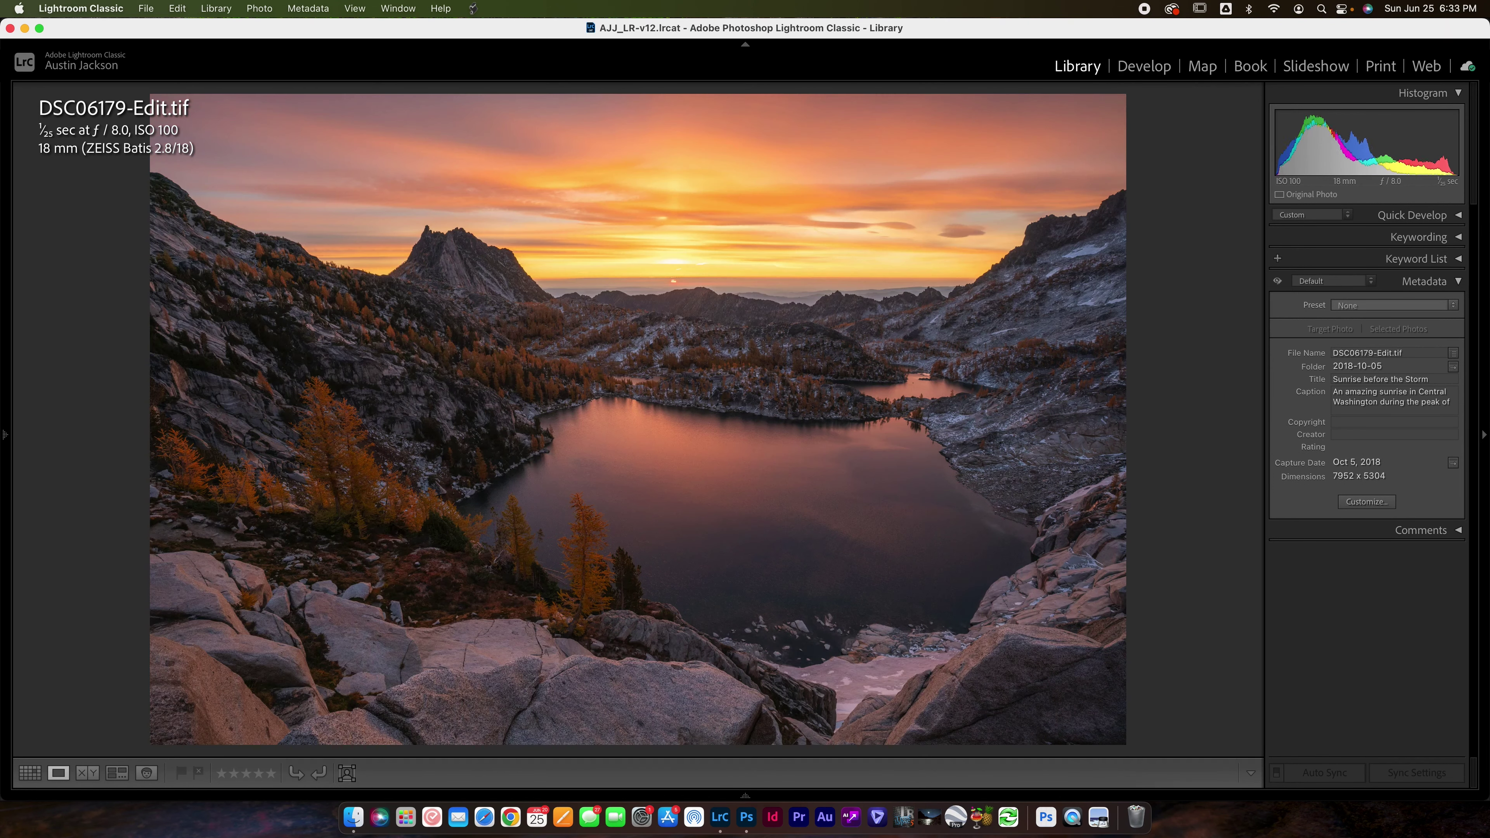
key(Right)
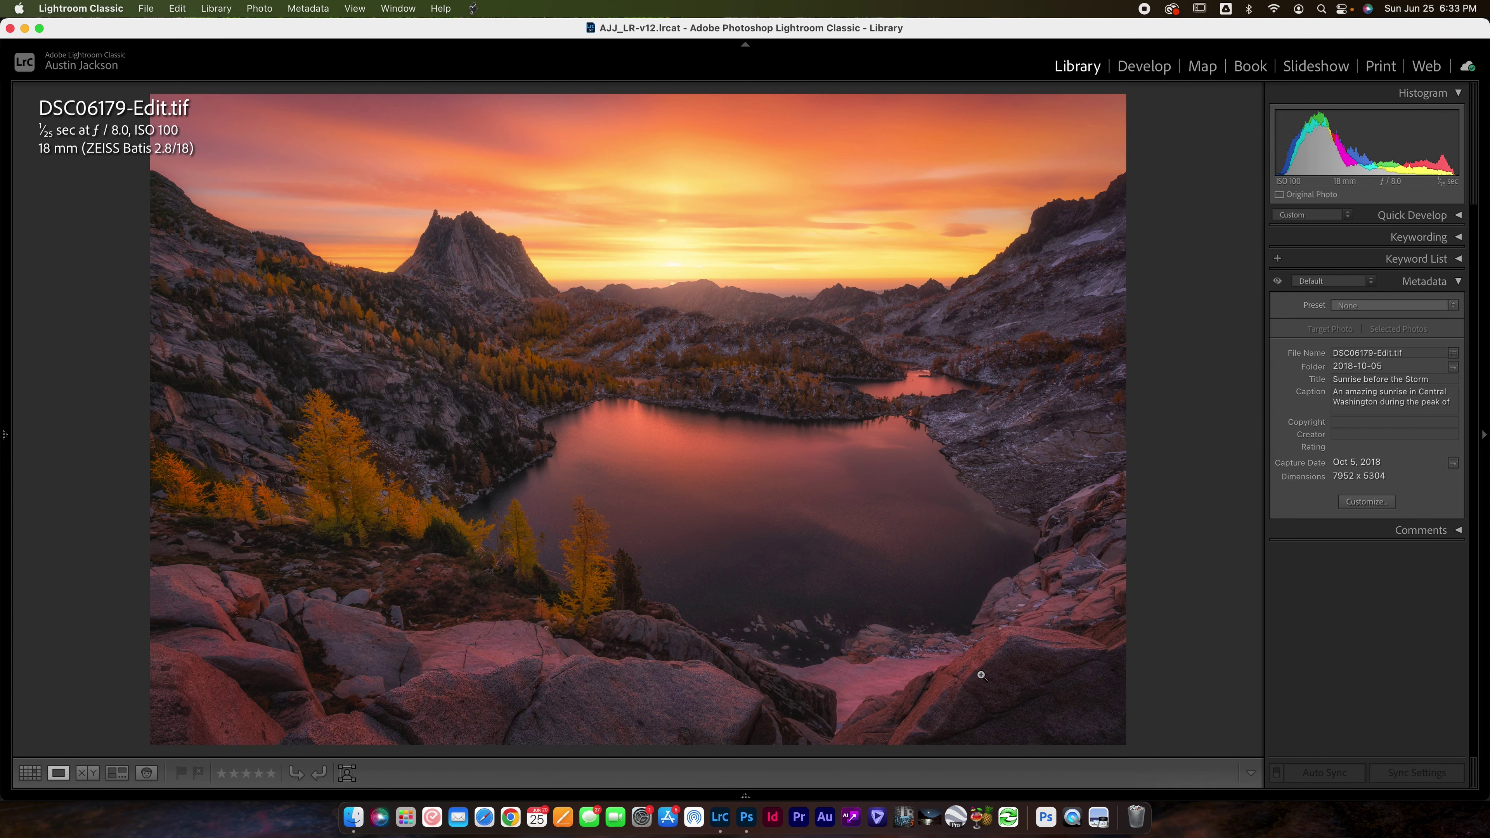
key(Left)
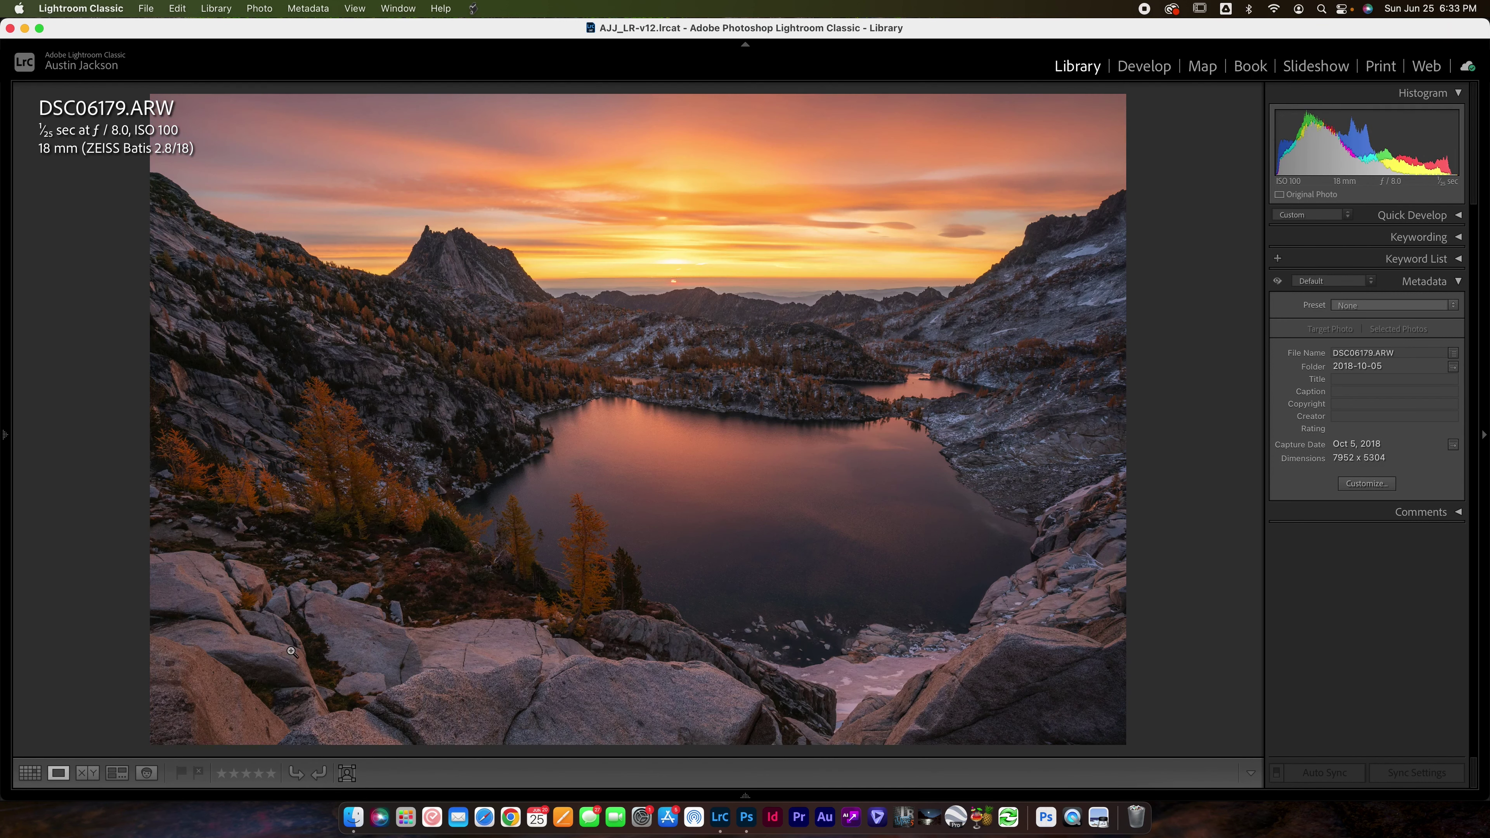
key(Right)
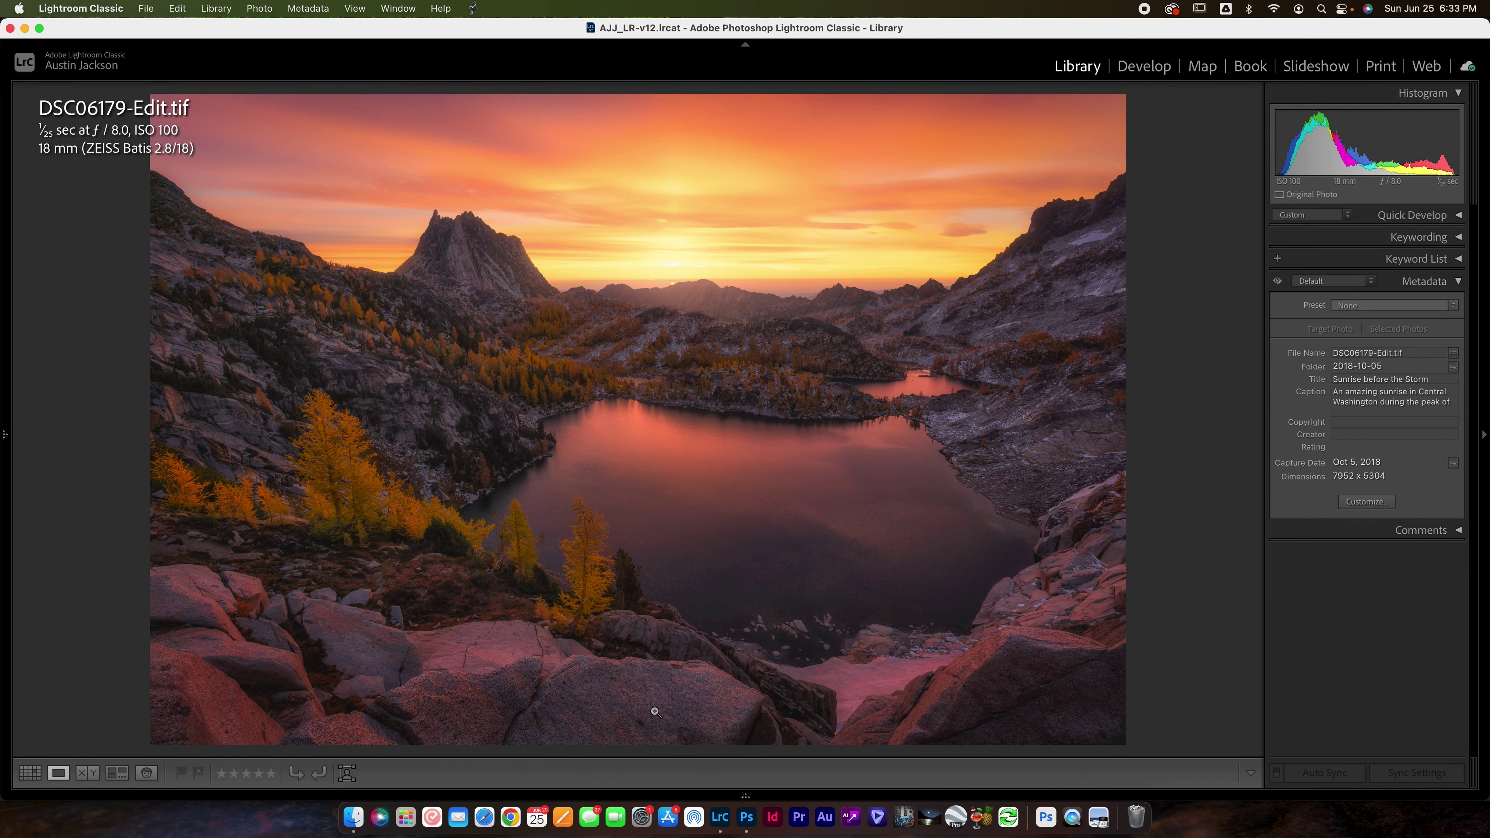
key(Left)
key(Right)
key(Left)
key(Right)
key(Left)
key(Right)
key(Left)
key(Right)
Add a Curves adjustment layer to the desert cactus photo
click(747, 818)
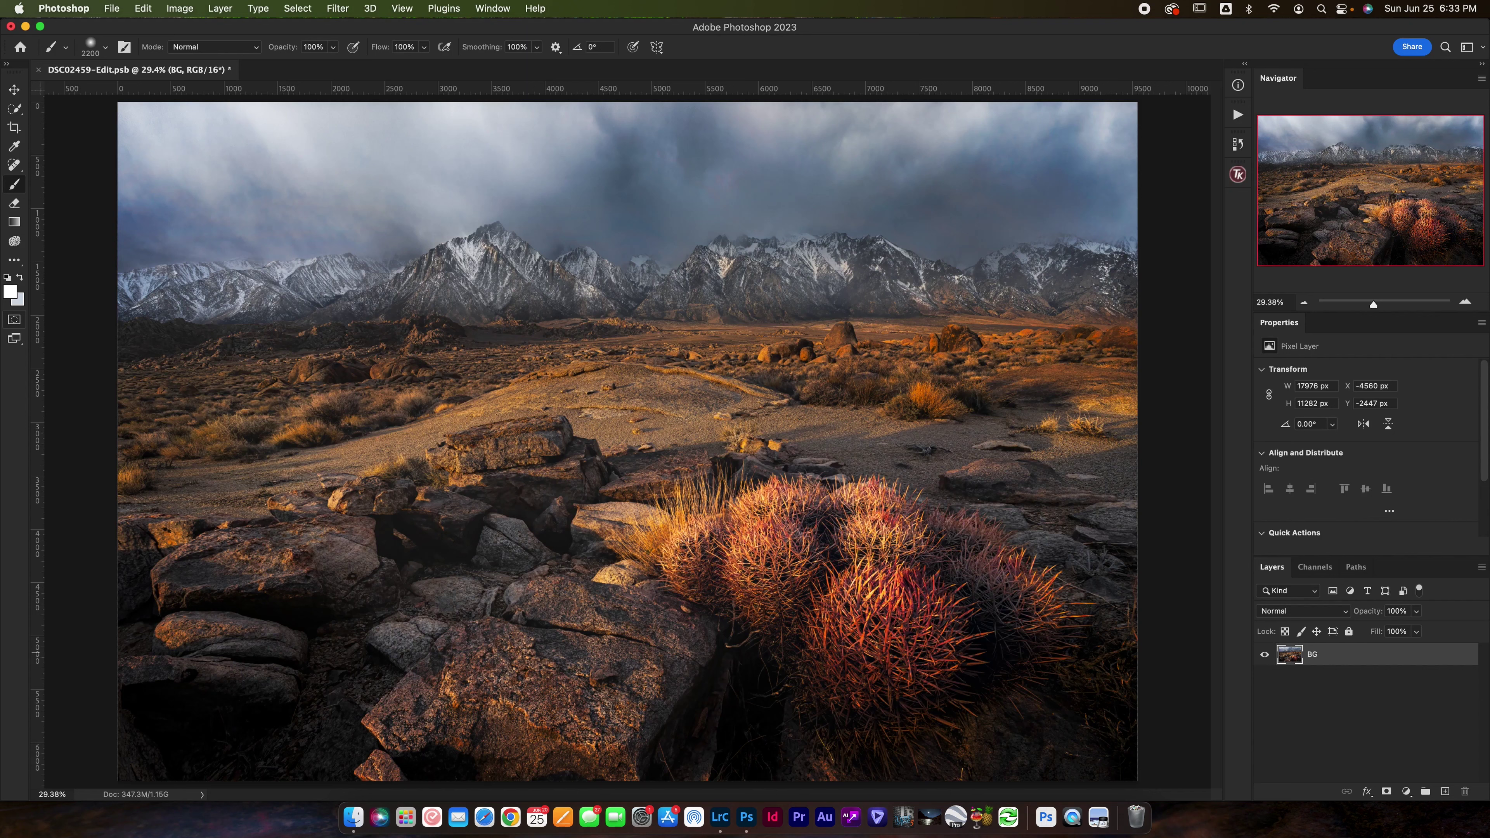
click(1406, 791)
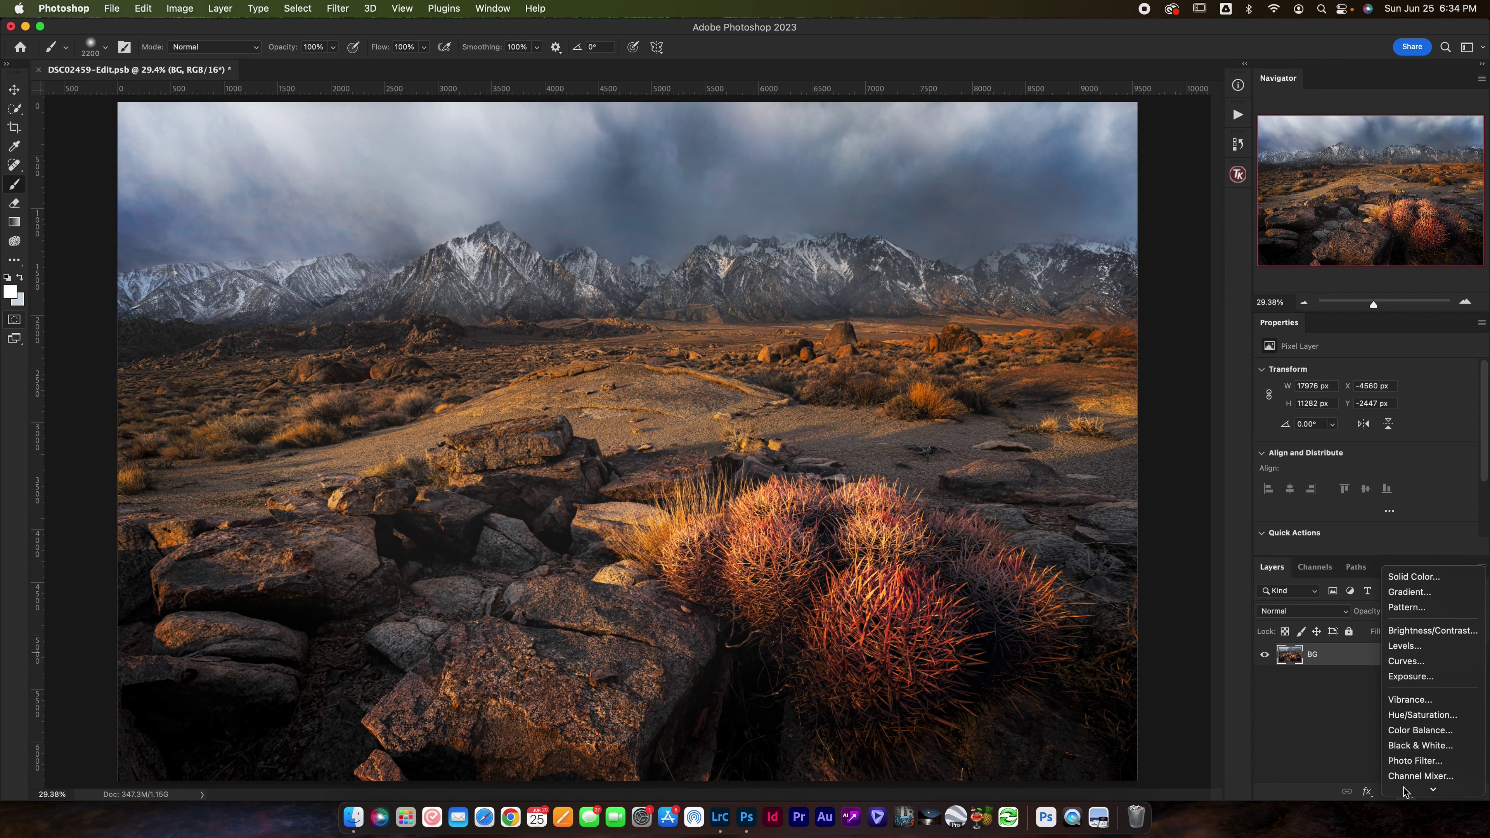
click(1418, 662)
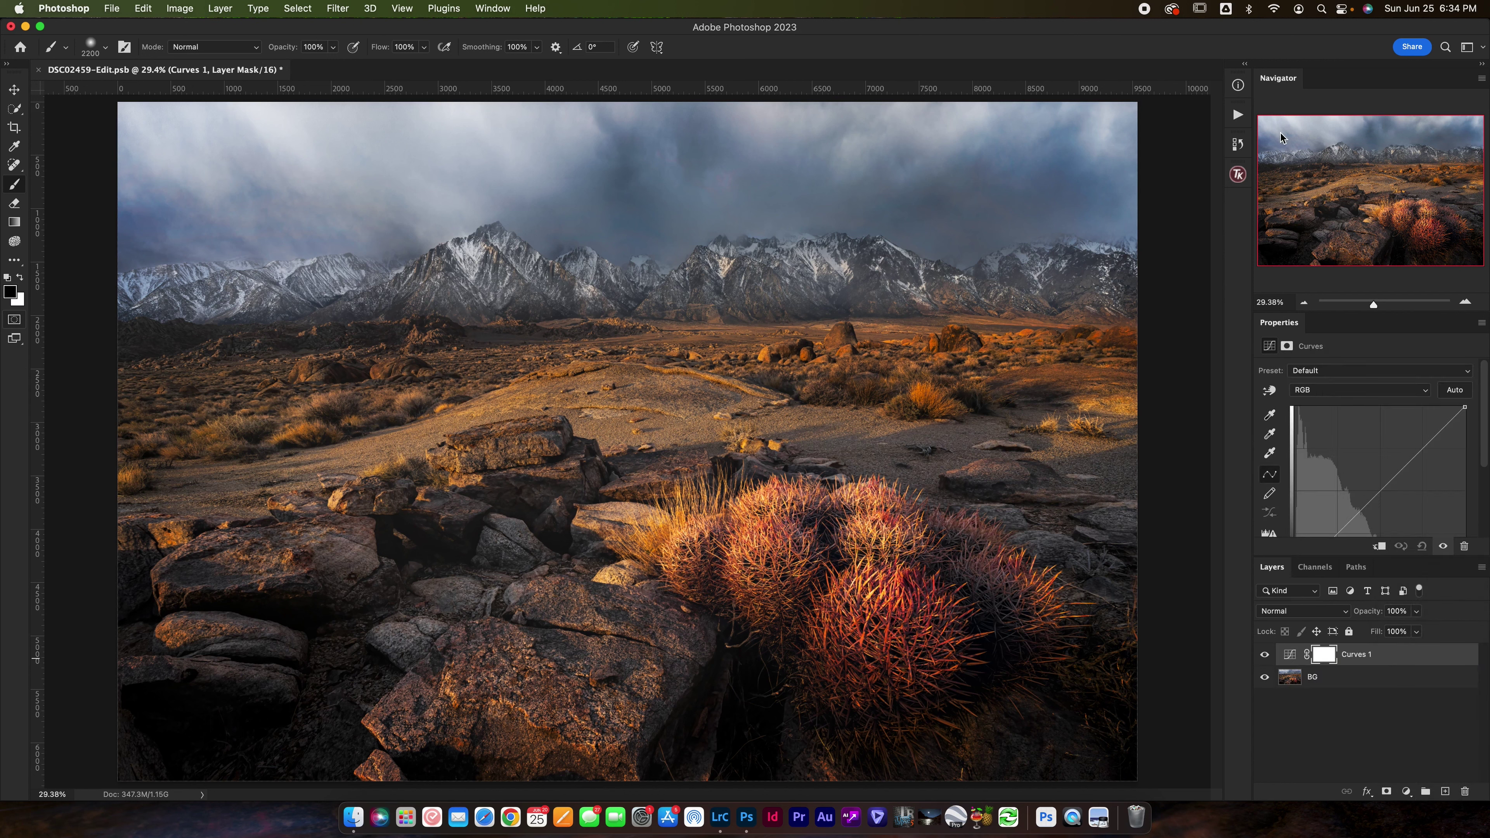
drag(1261, 87, 1089, 134)
click(1089, 134)
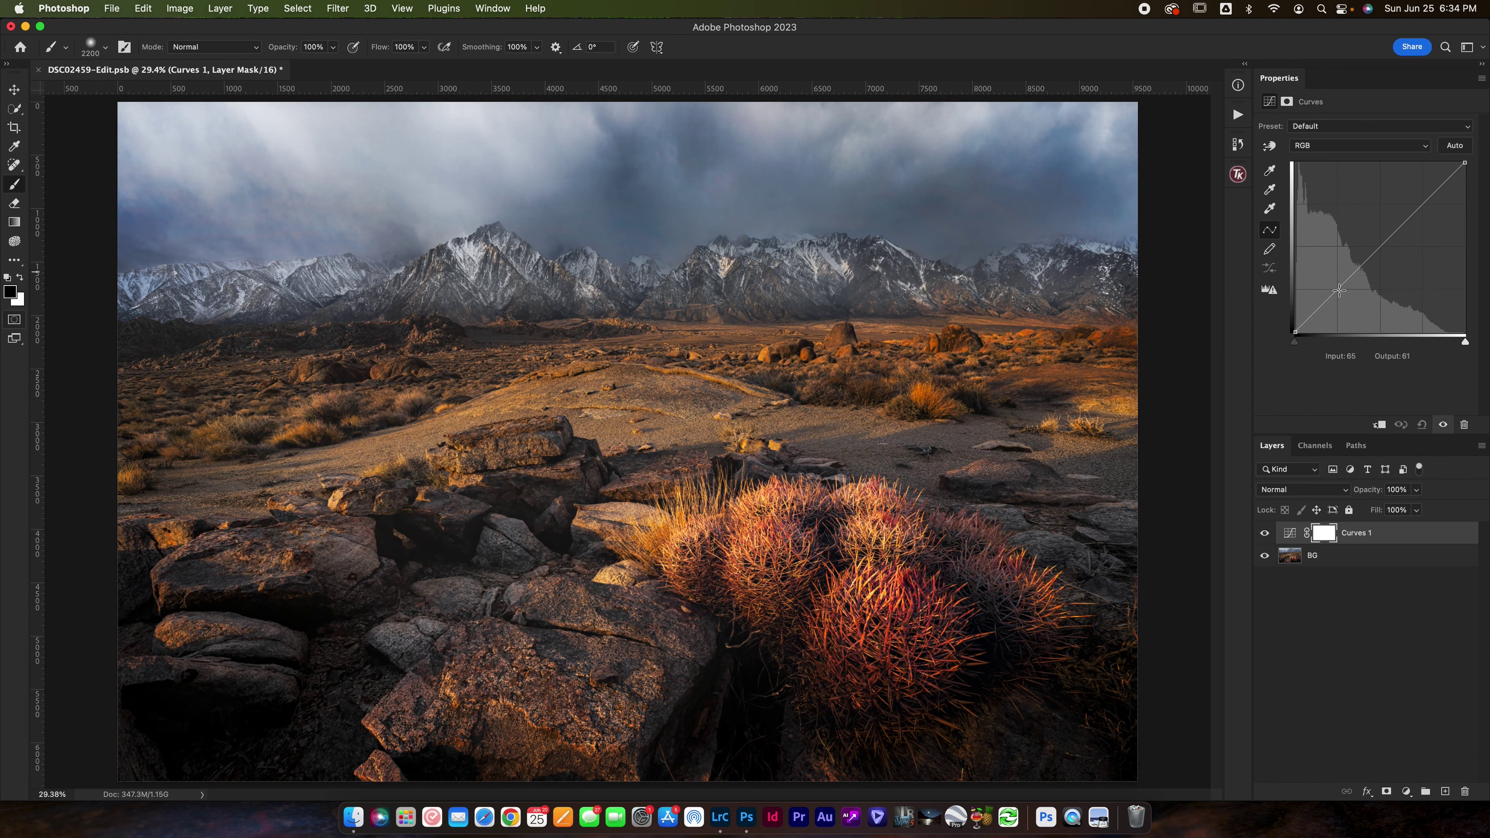
Lift the curve's shadows, pull highlights down to 191, invert its mask, and set a white 20% brush
drag(1337, 289, 1334, 289)
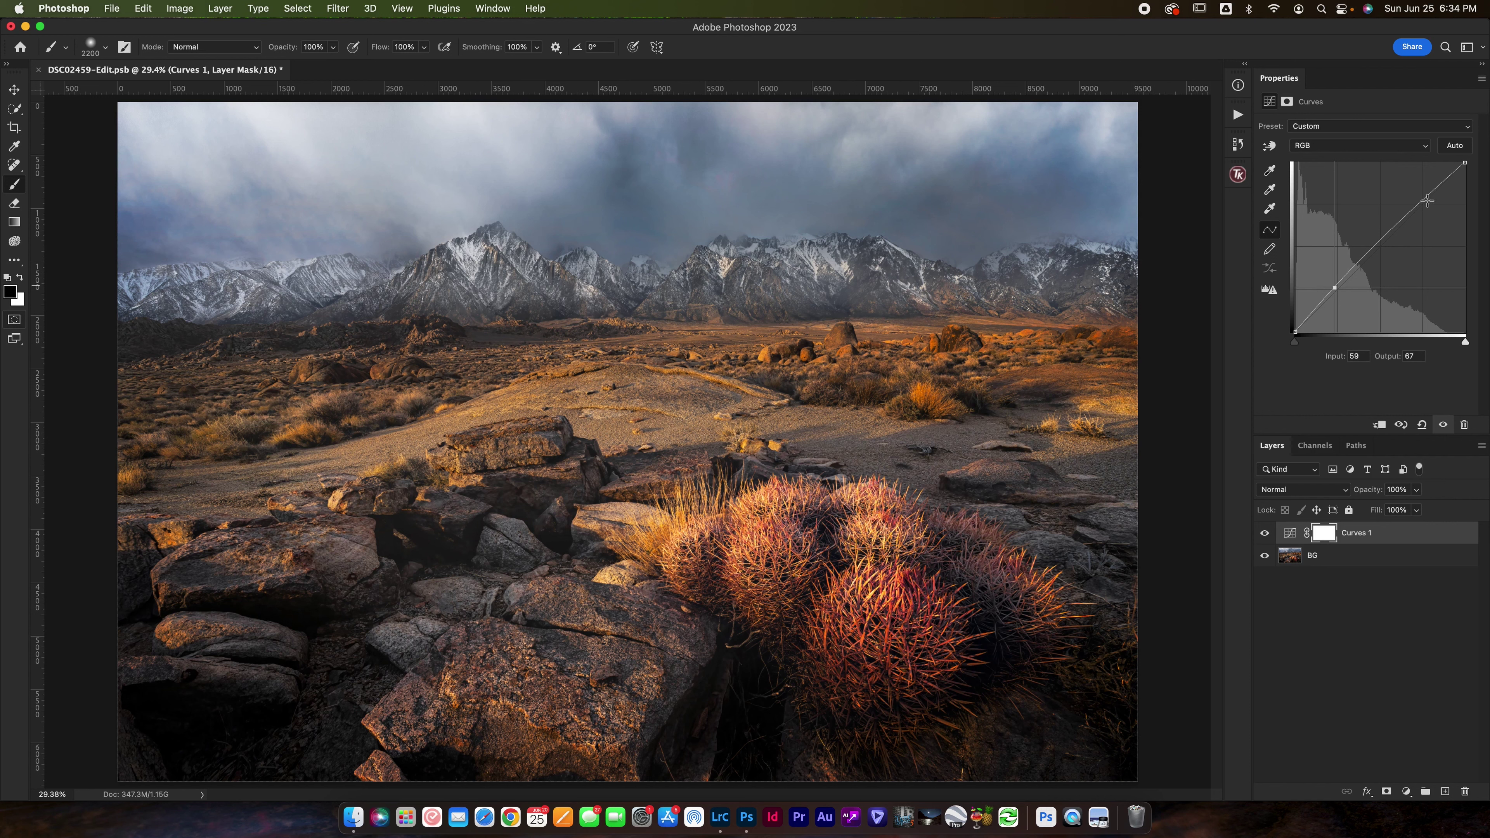
drag(1427, 201, 1429, 205)
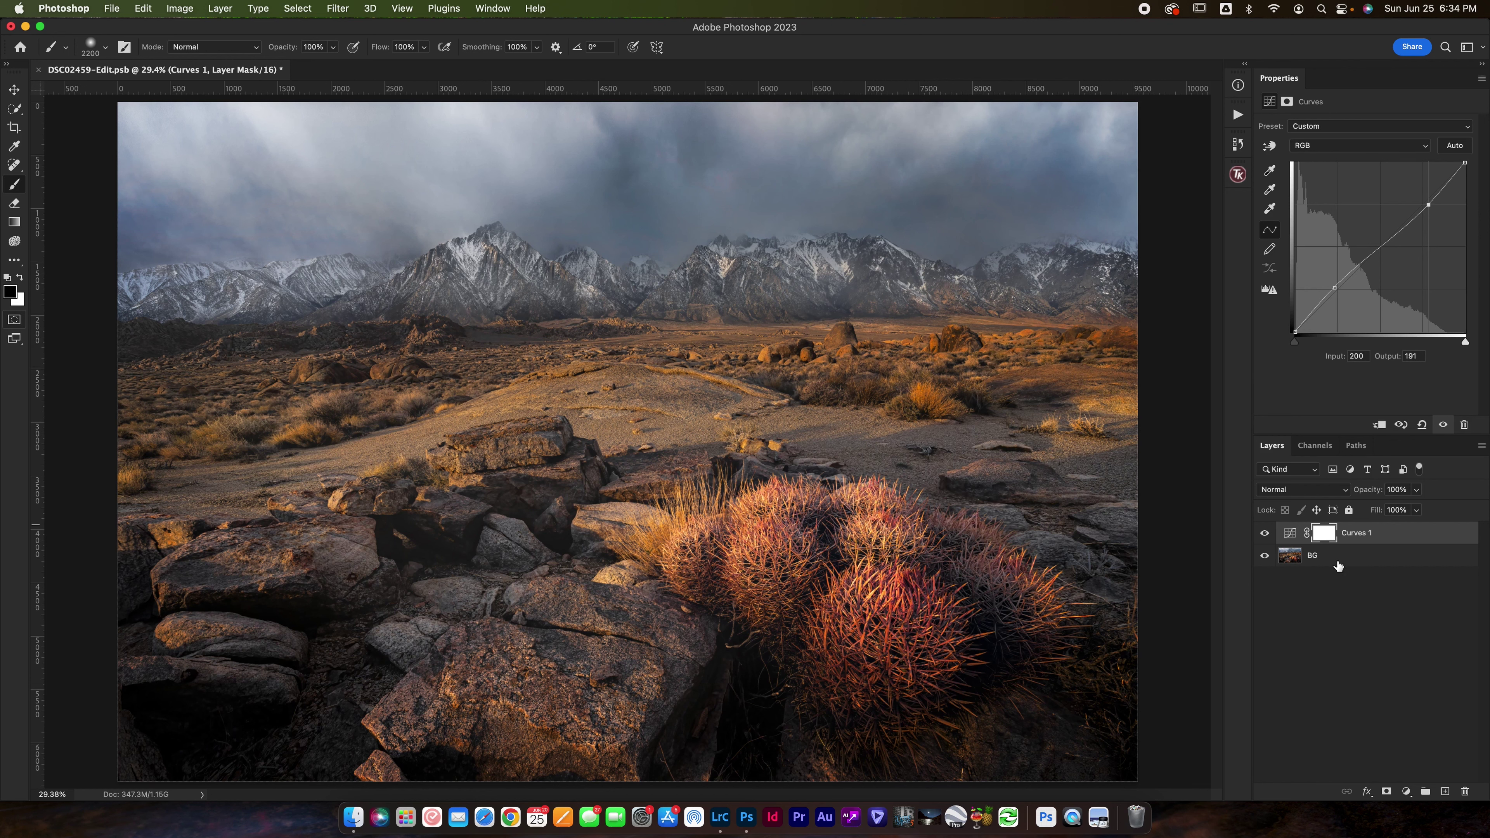
key(super+i)
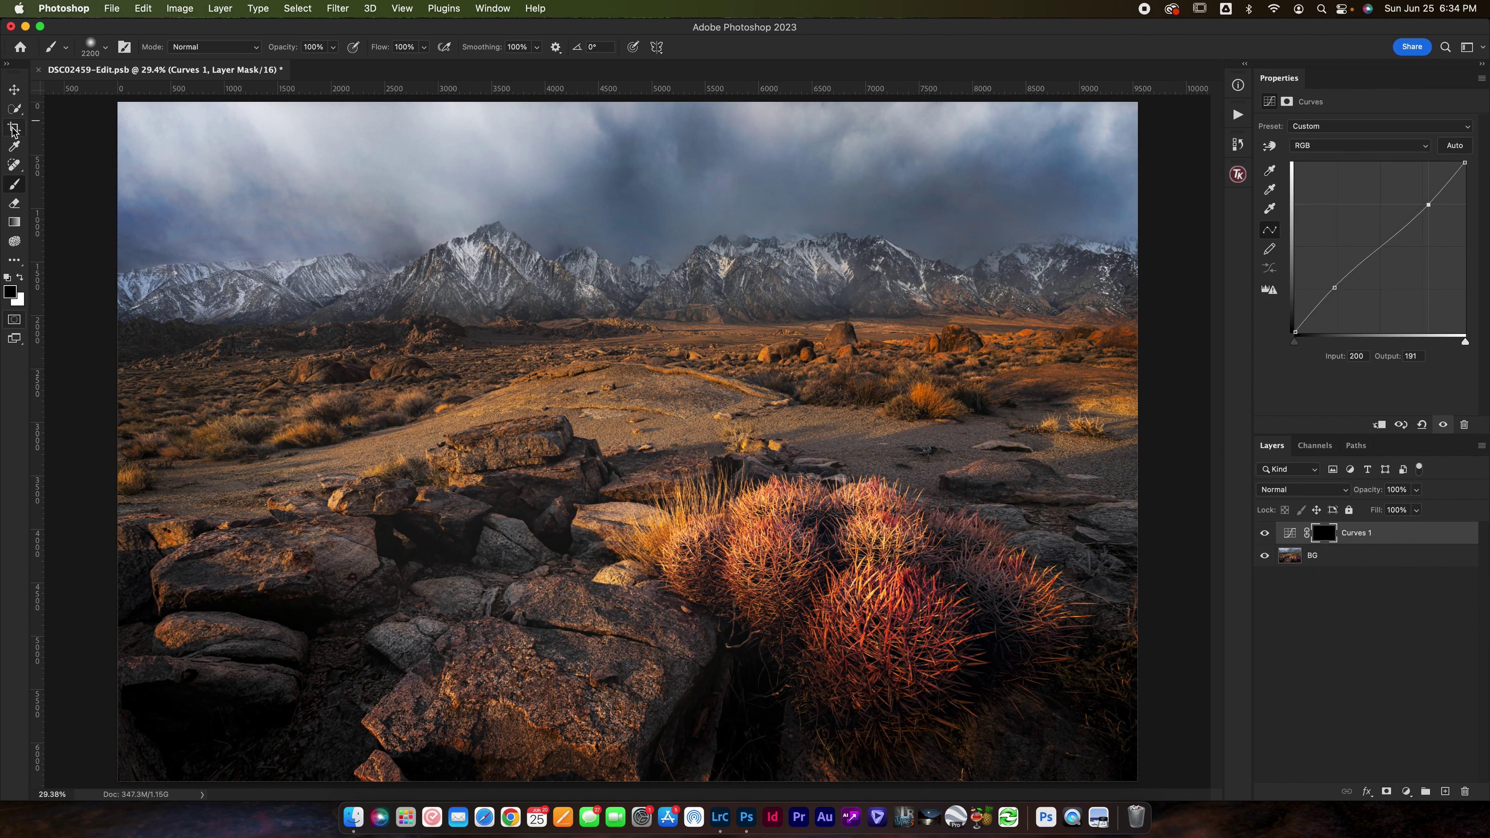
click(20, 277)
key(2)
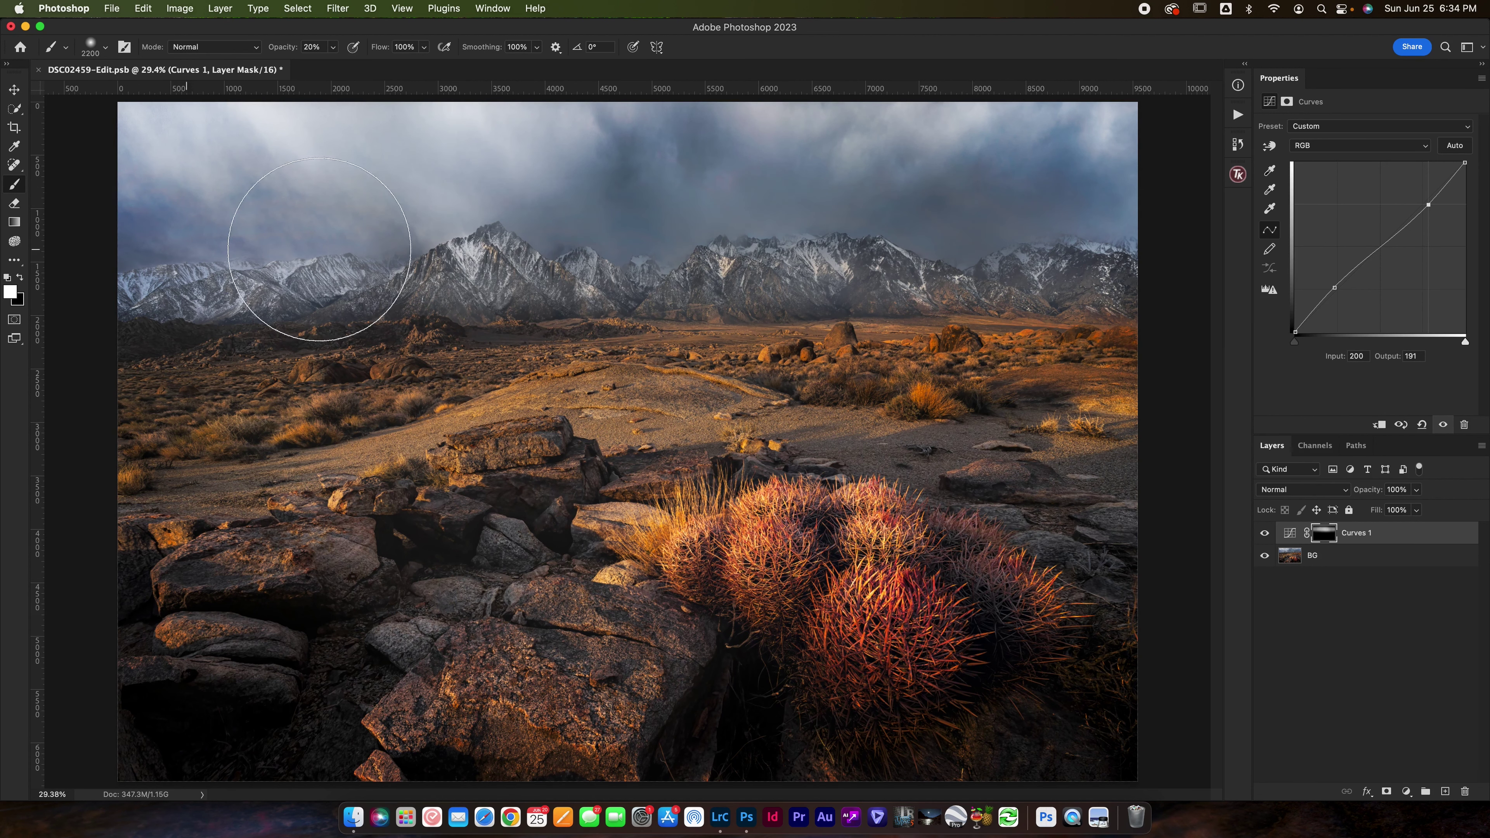
Compare the Curves layer on and off, then place it in a new Group 1
click(1263, 534)
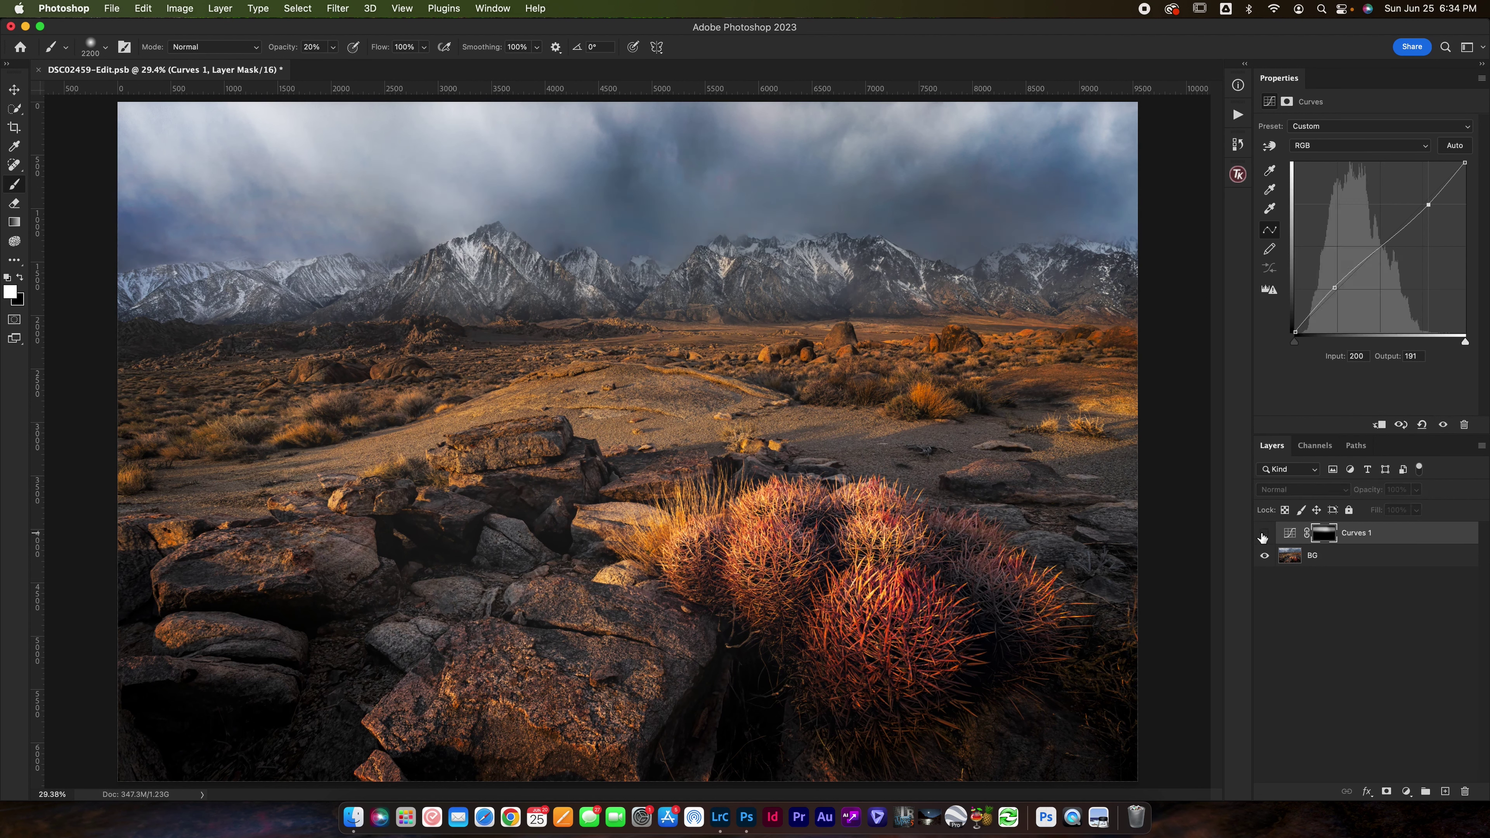
click(1264, 534)
click(1264, 533)
click(1264, 534)
click(1264, 533)
click(1263, 533)
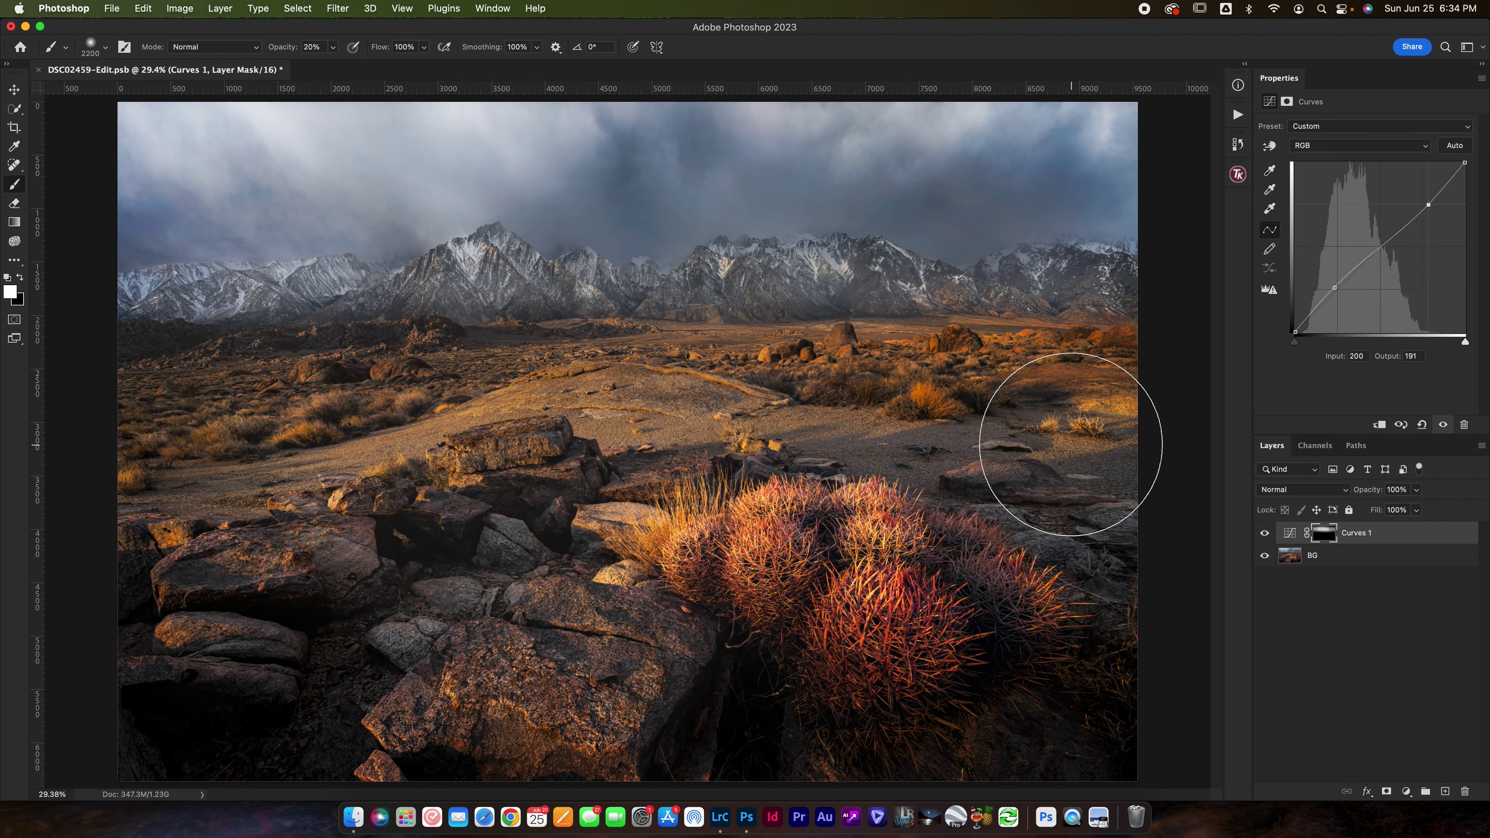
click(1426, 791)
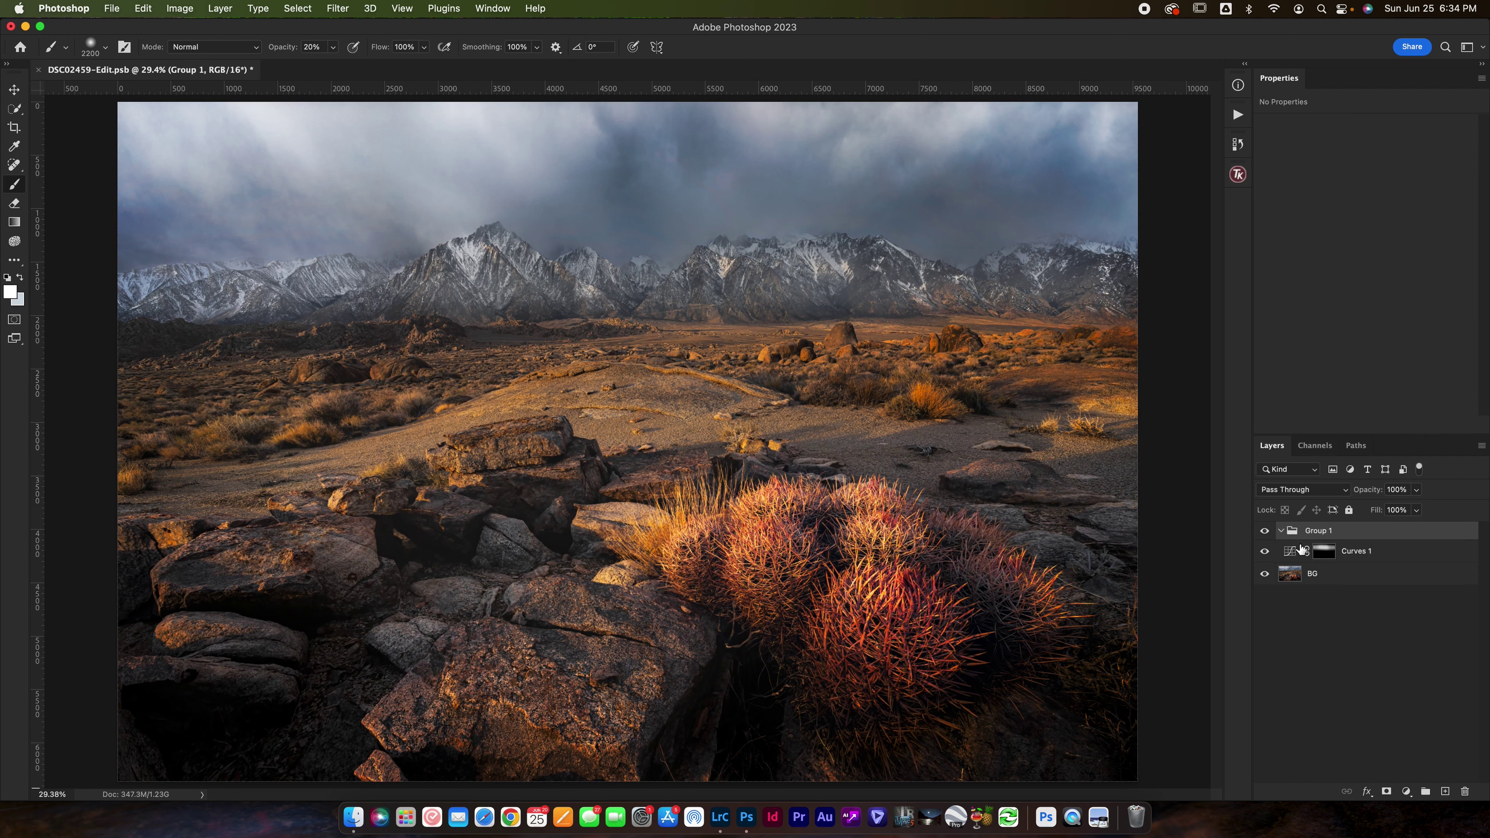
Move the Curves mask onto Group 1 and add a Hue/Saturation layer inside at Saturation +20
drag(1323, 554, 1351, 534)
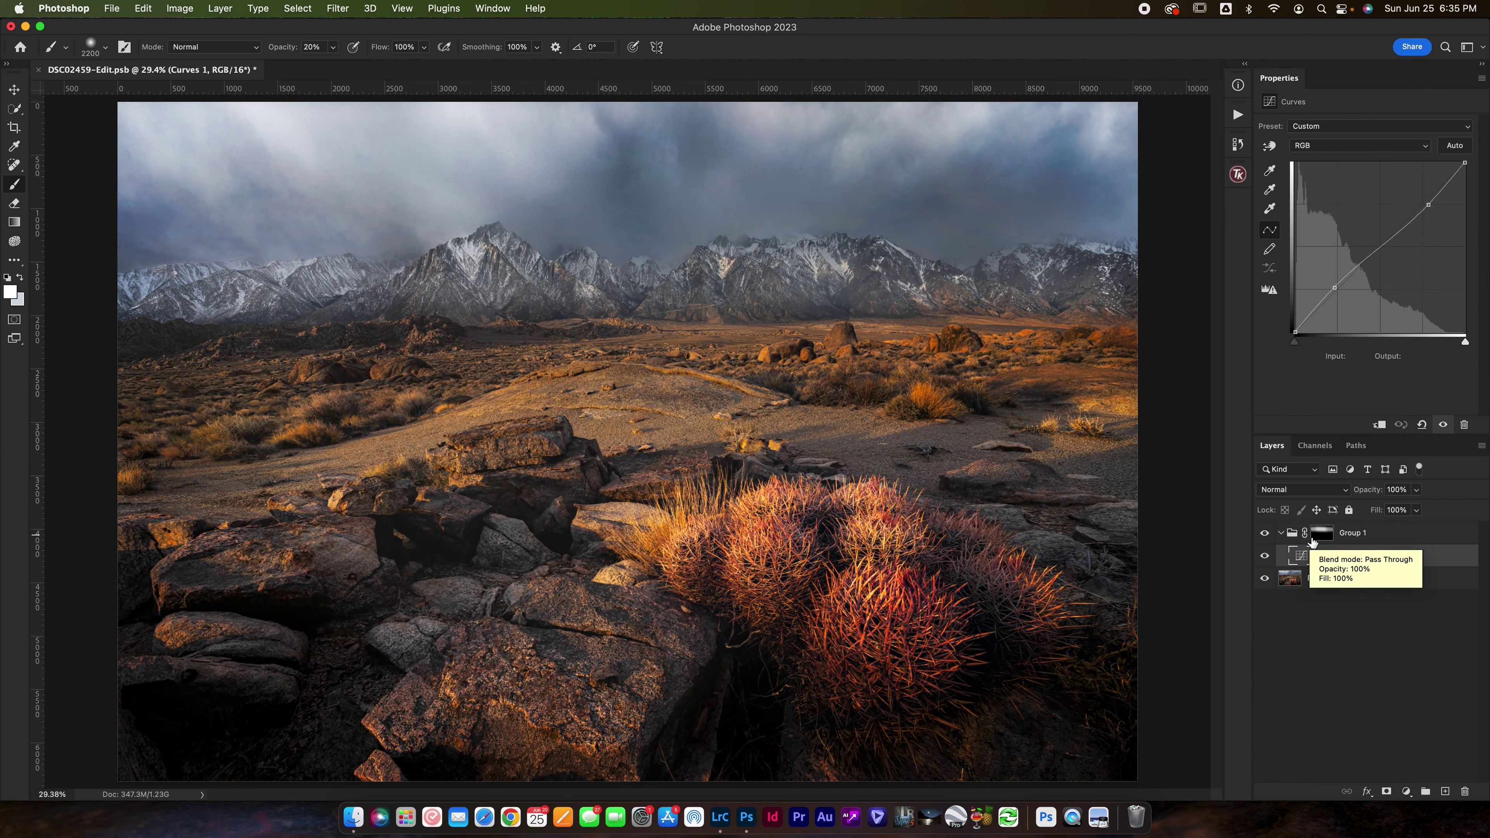
click(1320, 539)
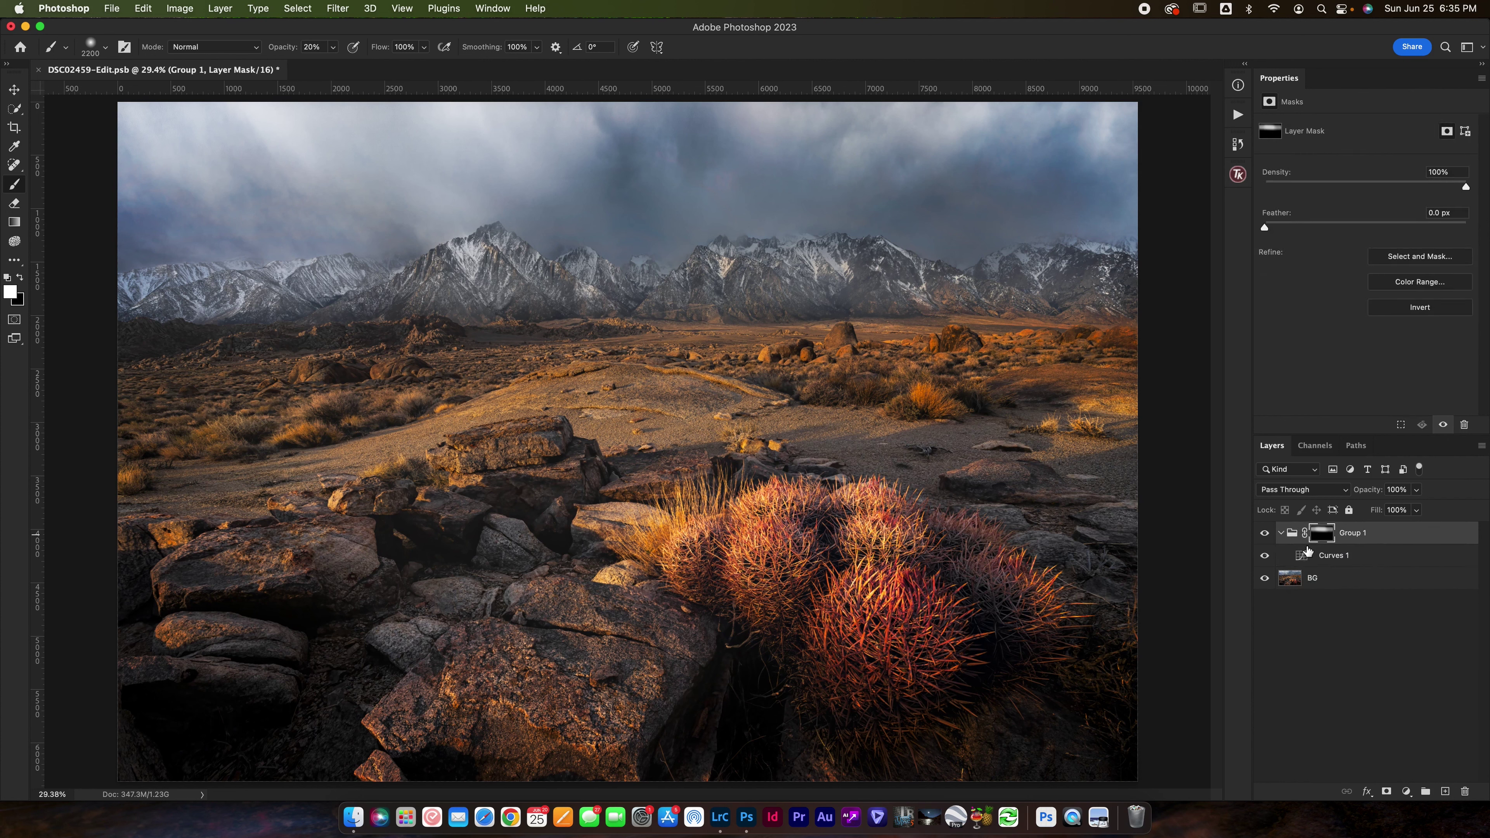
click(1406, 792)
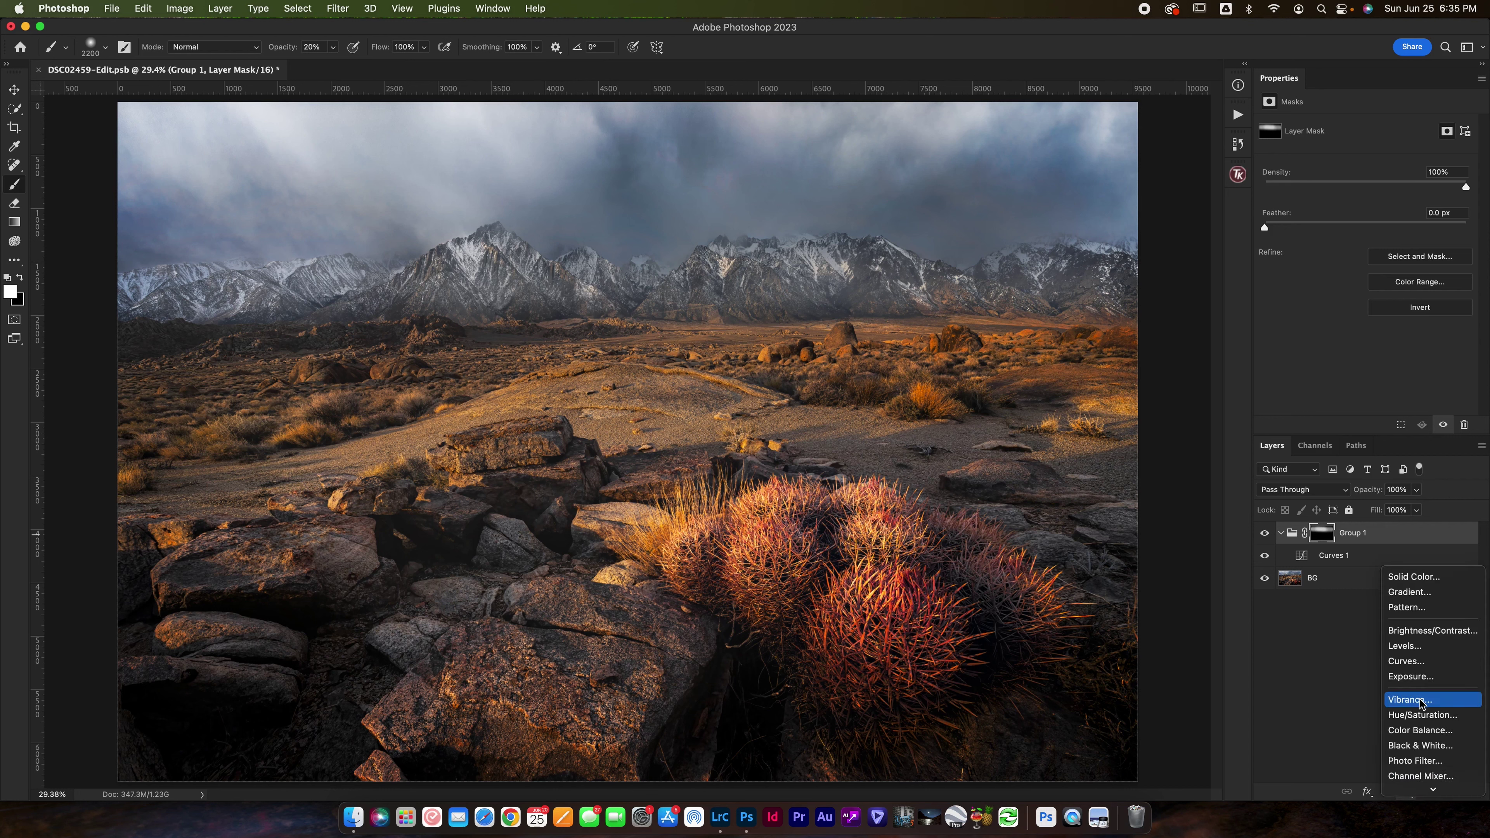
click(1420, 715)
click(1402, 205)
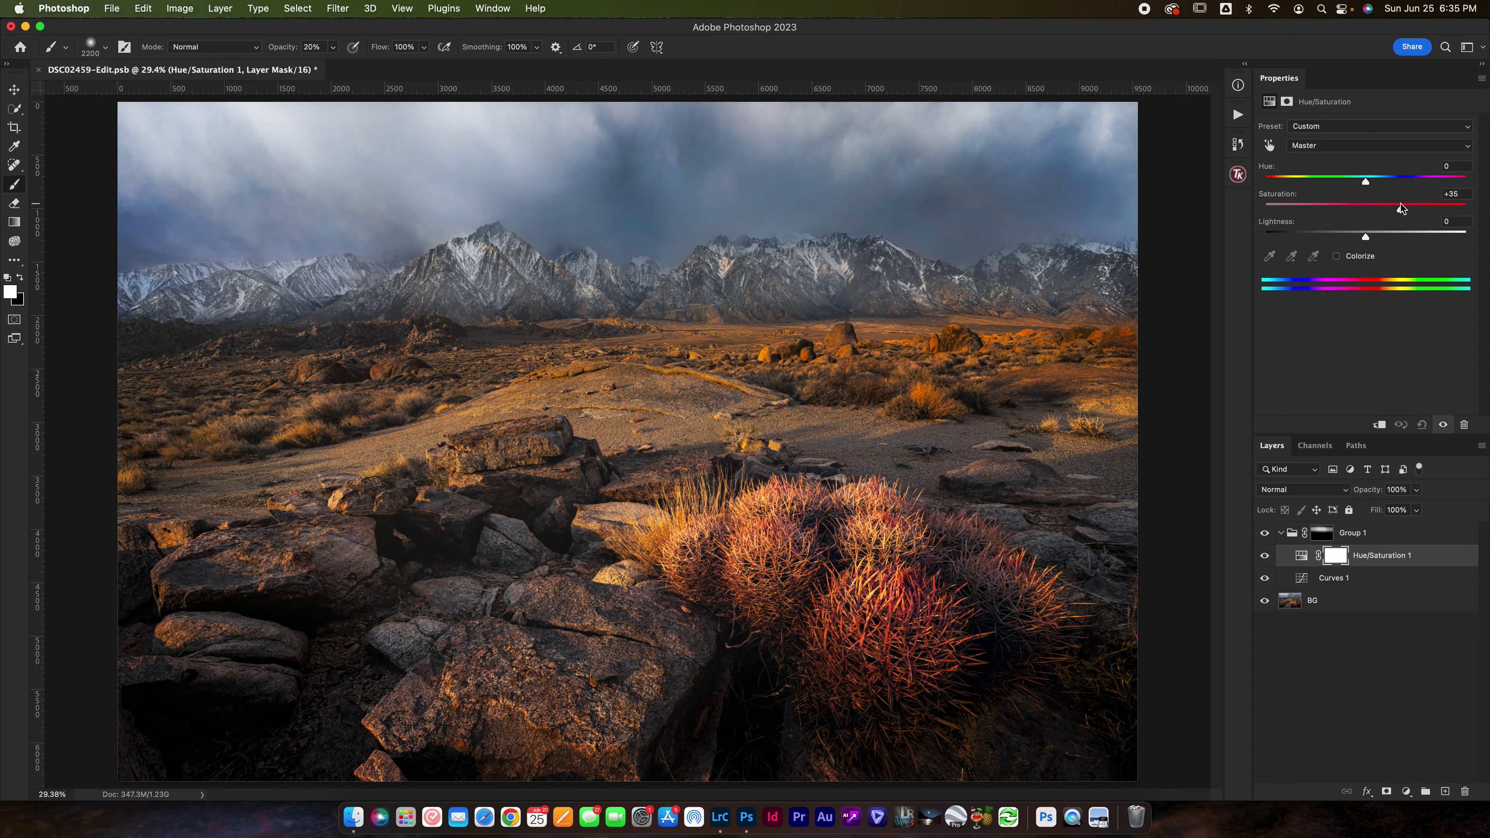
drag(1400, 205, 1403, 203)
click(1264, 532)
drag(1403, 210, 1386, 209)
Add a new Soft Light layer in Group 1 with white as the painting colour
click(1446, 792)
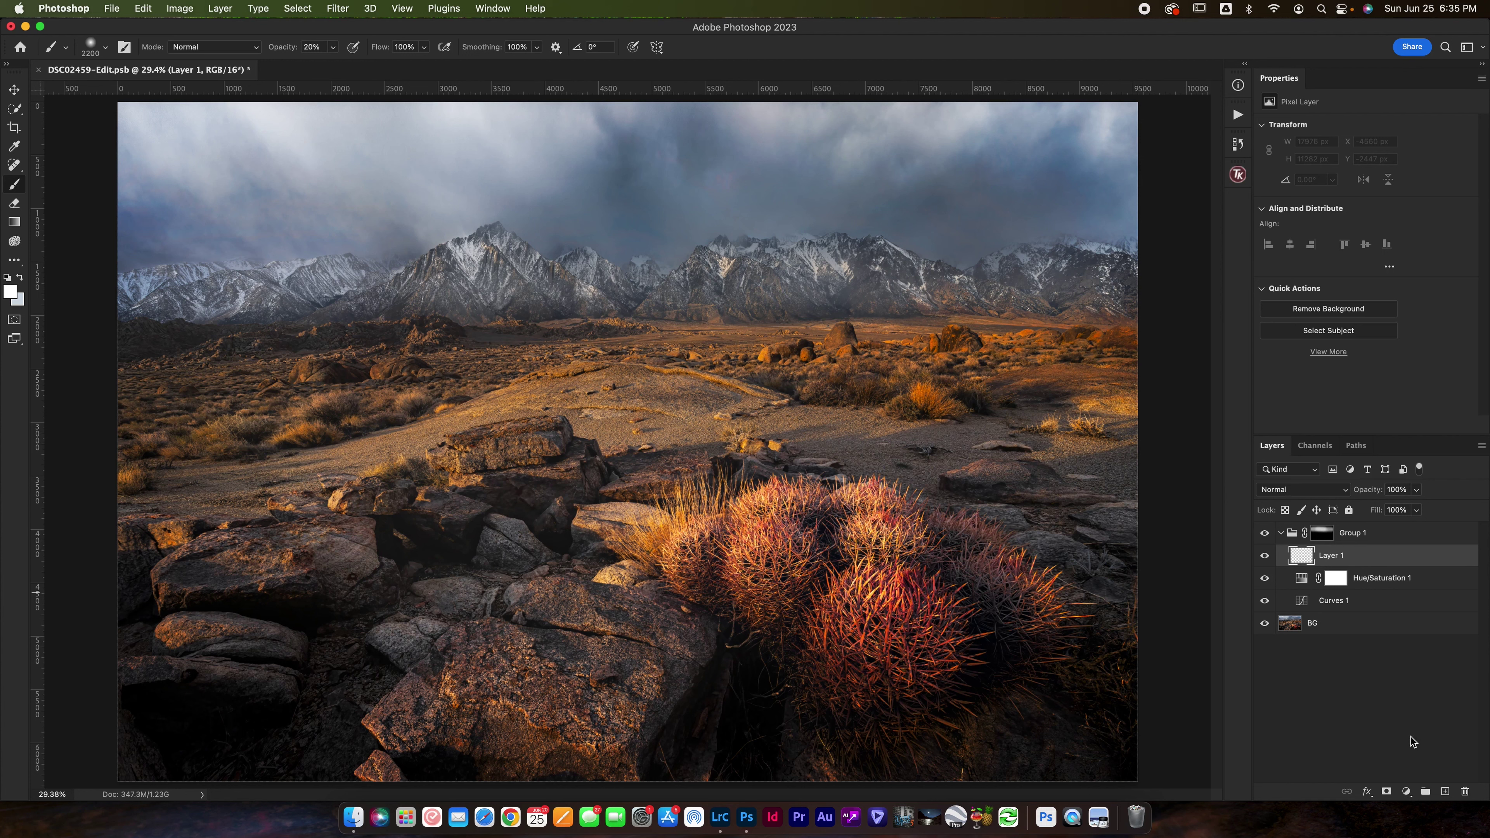
click(1266, 489)
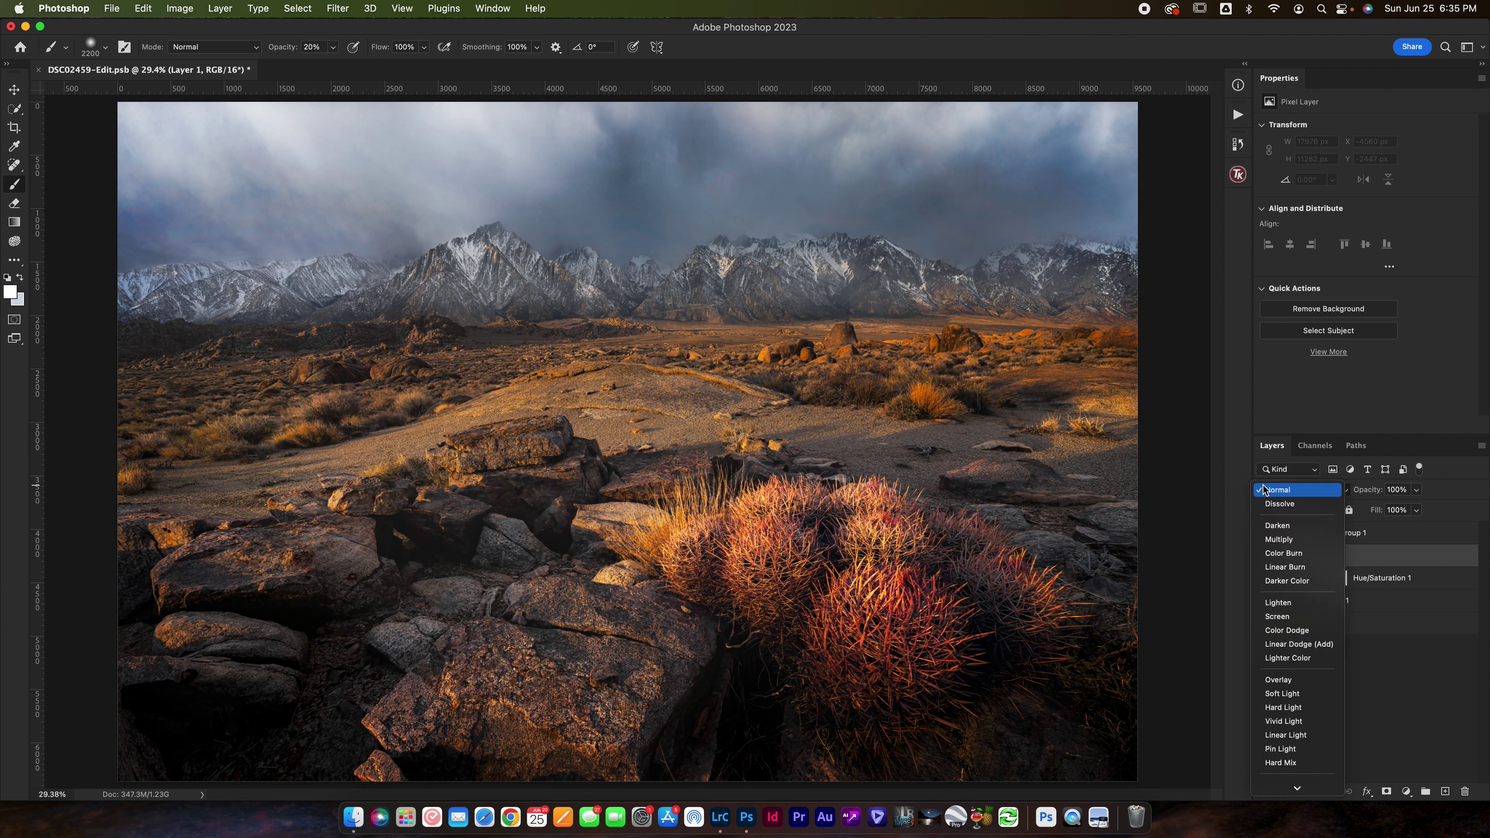
click(1261, 687)
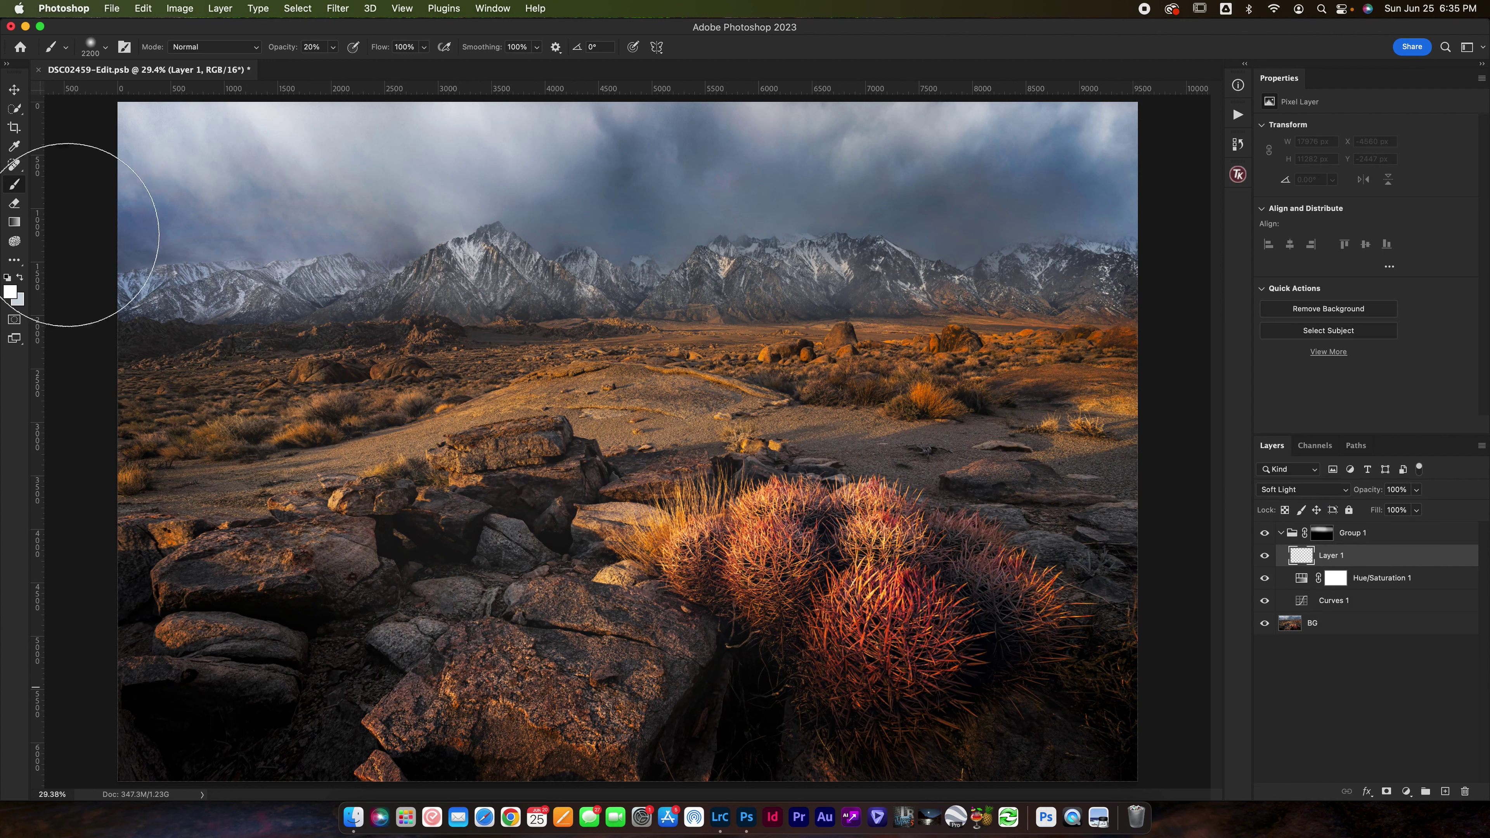
click(10, 282)
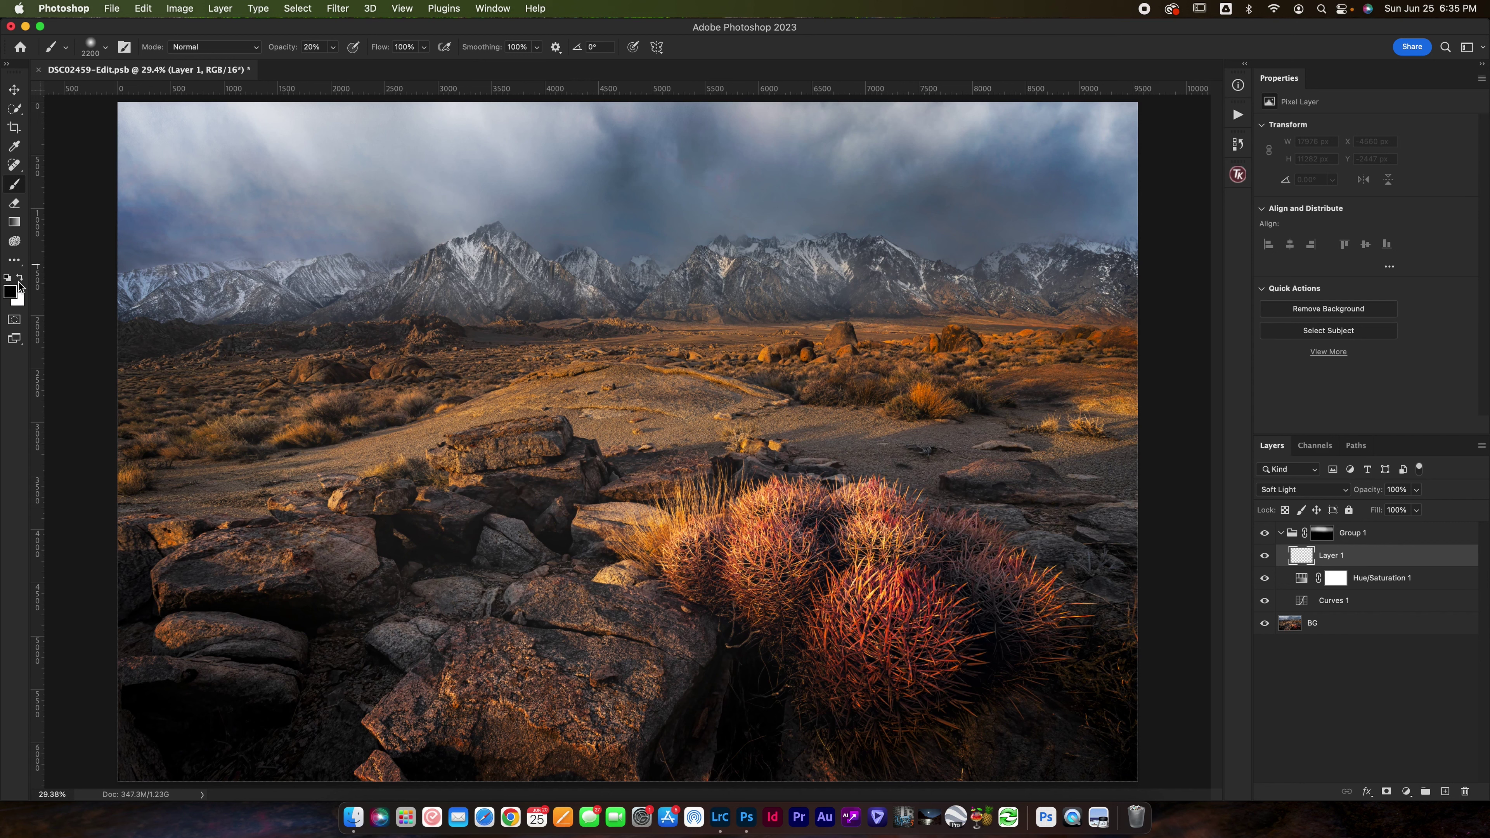
click(18, 281)
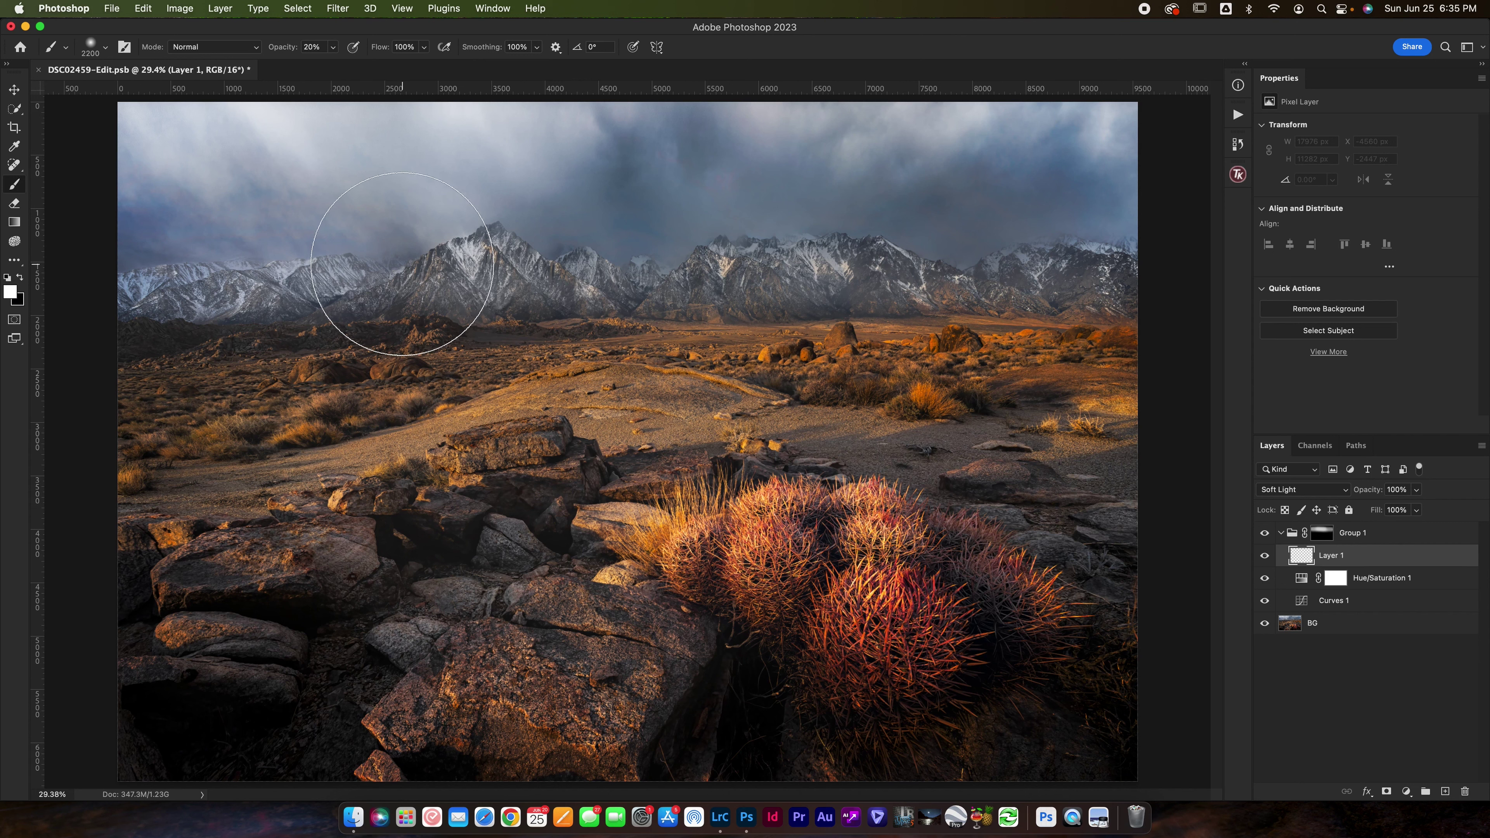
Paint faint white strokes at 12% opacity across the mountains and left background
mouse_move(485, 249)
mouse_down()
mouse_move(492, 233)
mouse_move(682, 265)
mouse_move(470, 250)
mouse_up()
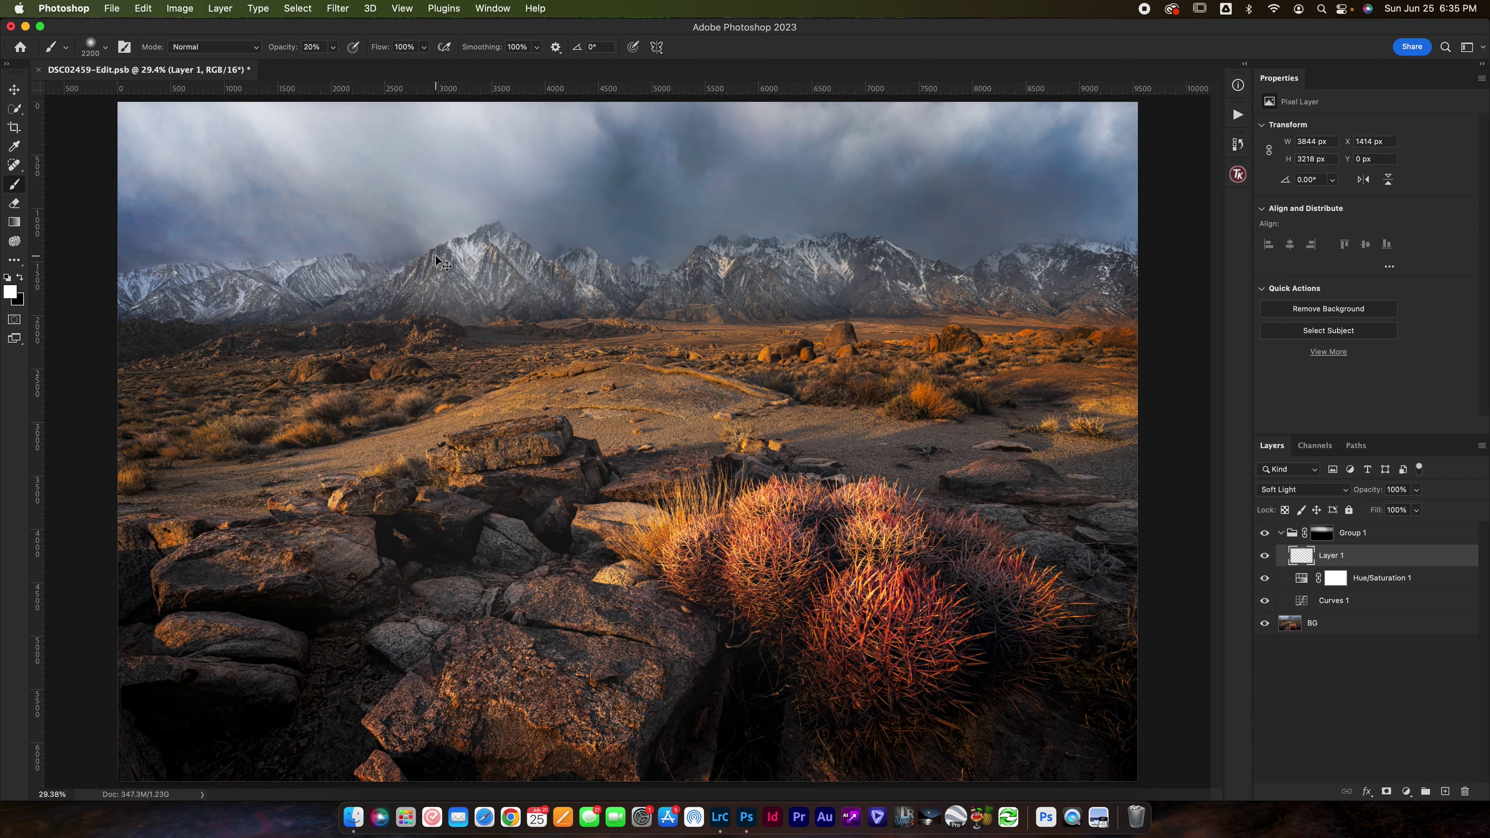
key(super+z)
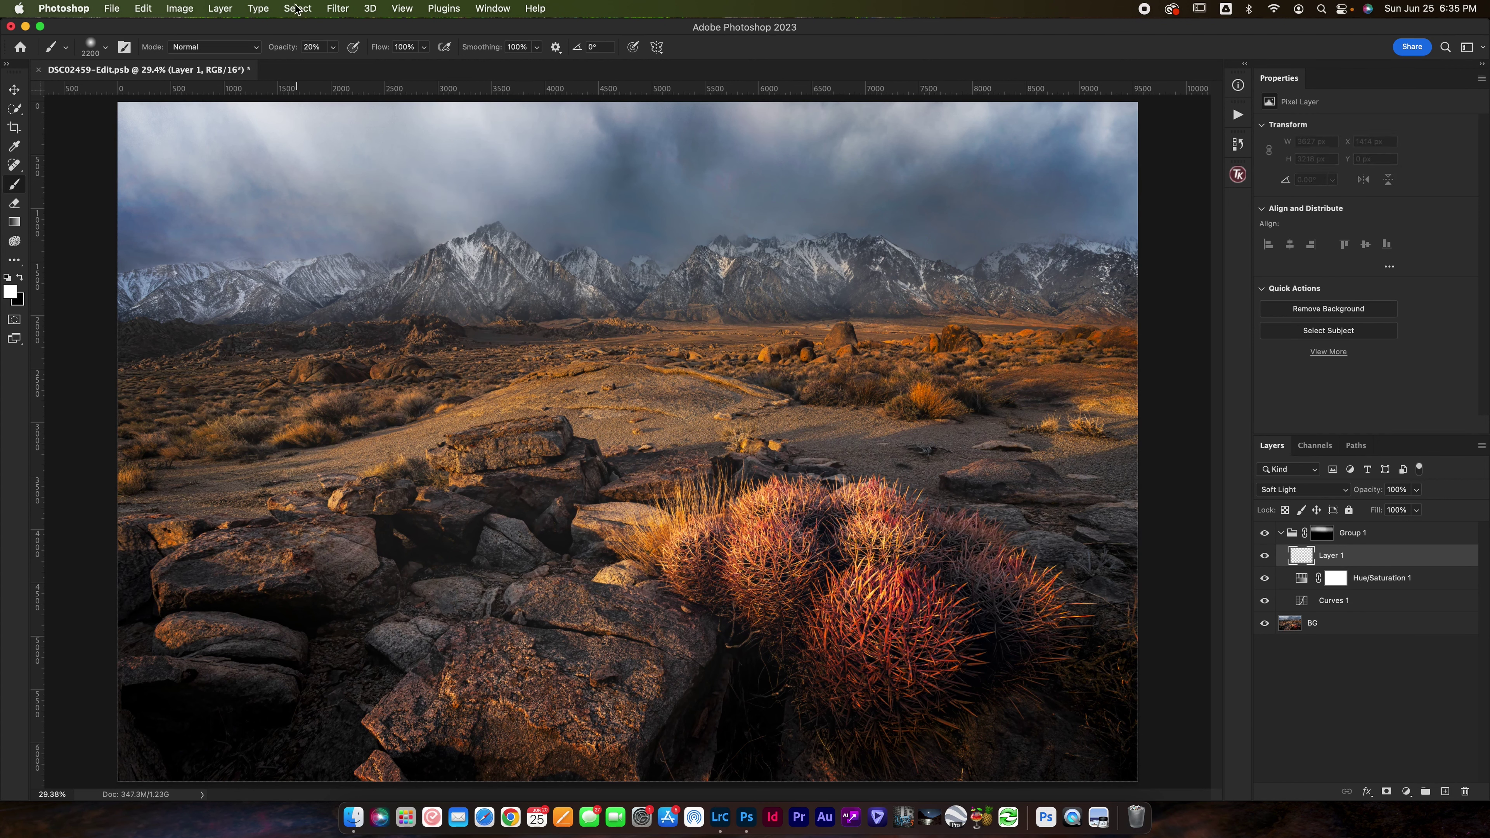
drag(282, 48, 276, 48)
mouse_move(525, 247)
mouse_down()
mouse_move(871, 253)
mouse_move(865, 265)
mouse_up()
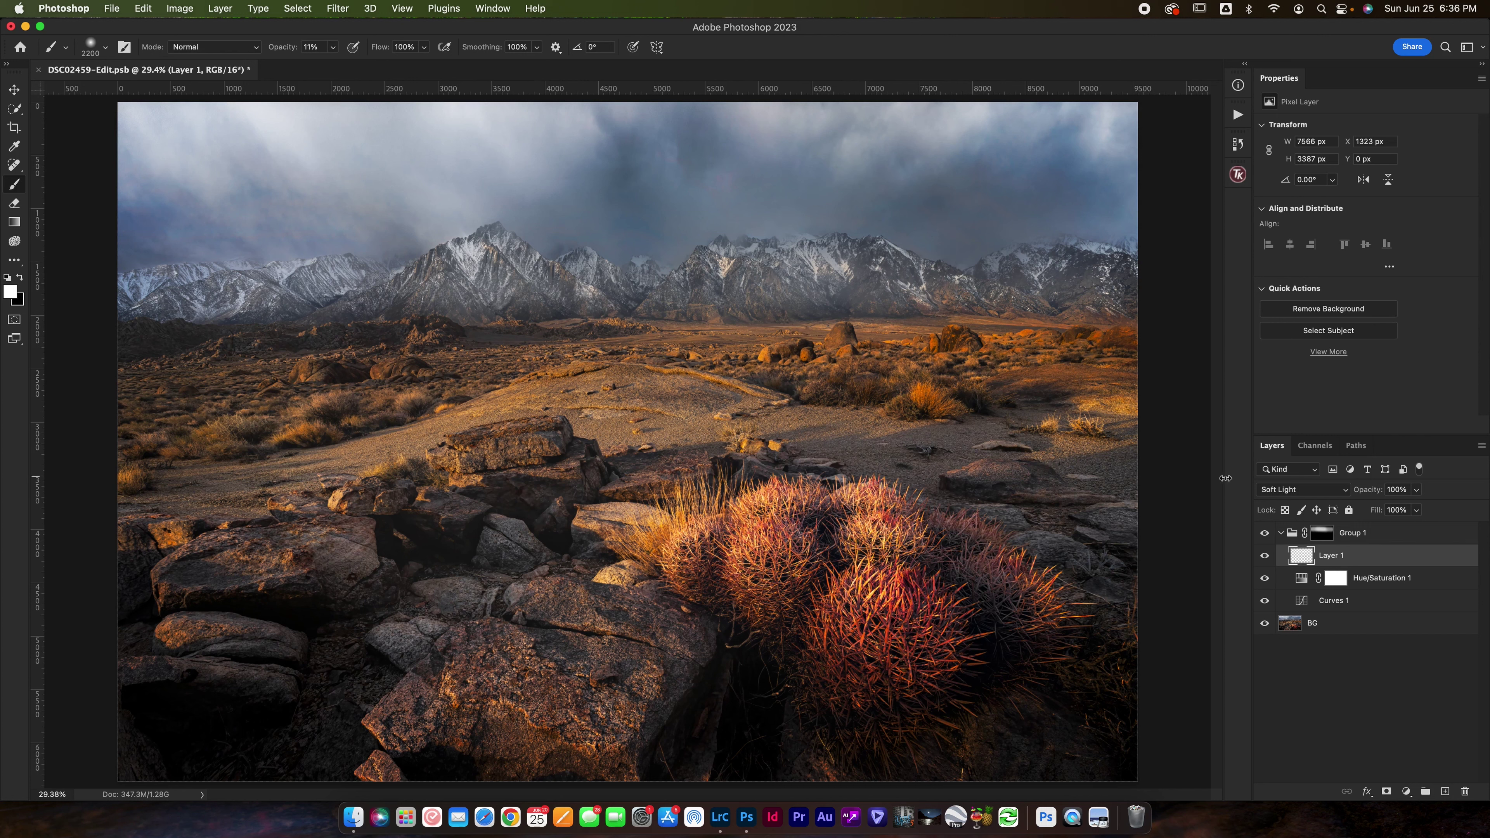
mouse_move(1049, 304)
mouse_down()
mouse_move(870, 256)
mouse_move(882, 241)
mouse_move(833, 227)
mouse_move(1032, 259)
mouse_move(969, 242)
mouse_move(1127, 242)
mouse_move(806, 242)
mouse_move(688, 269)
mouse_up()
mouse_move(687, 269)
mouse_down()
mouse_move(439, 249)
mouse_move(483, 227)
mouse_move(442, 223)
mouse_move(349, 248)
mouse_move(151, 257)
mouse_up()
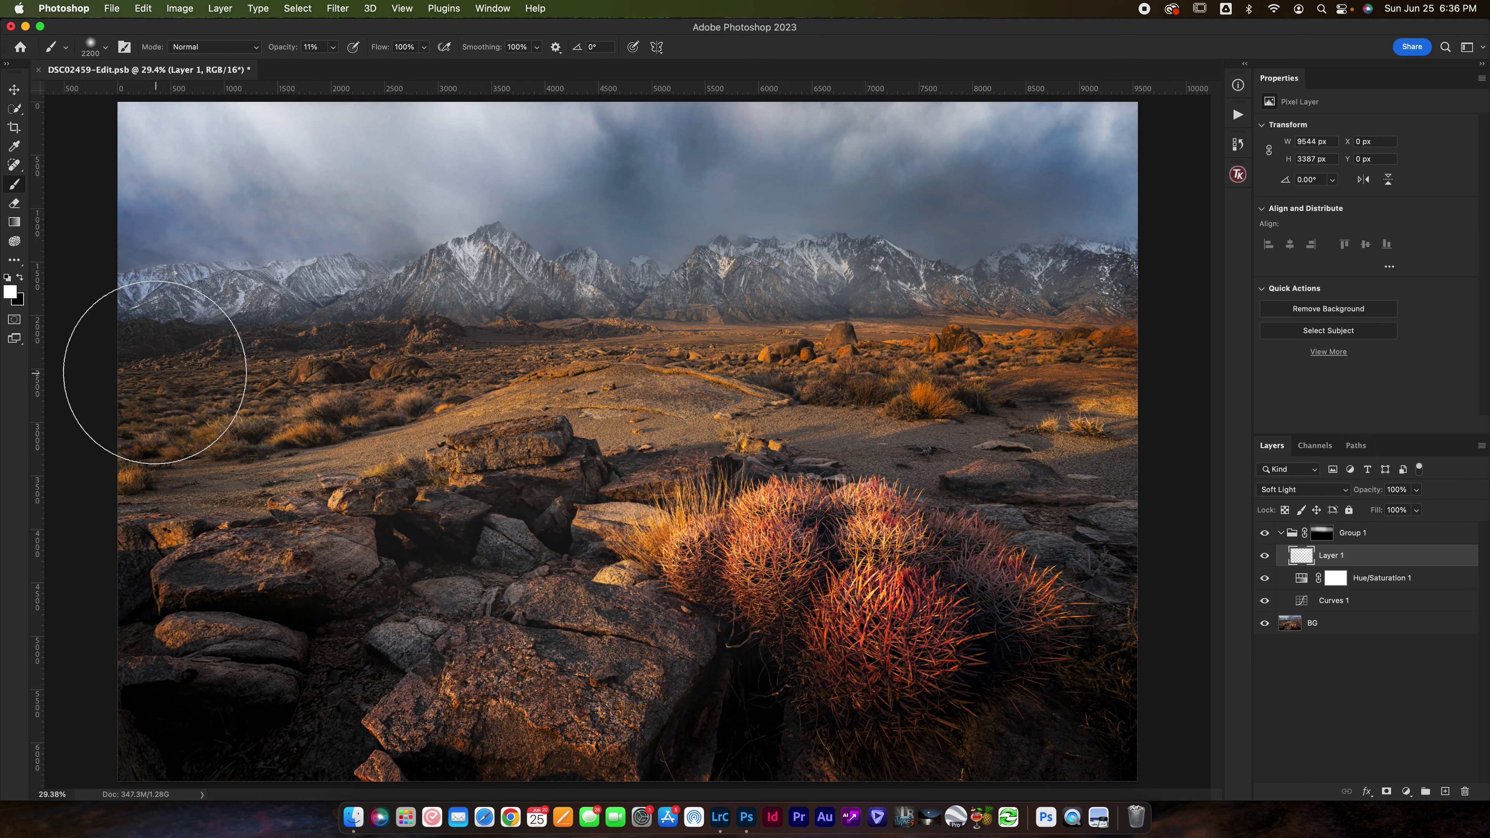
mouse_move(155, 372)
mouse_down()
mouse_move(306, 366)
mouse_move(368, 336)
mouse_up()
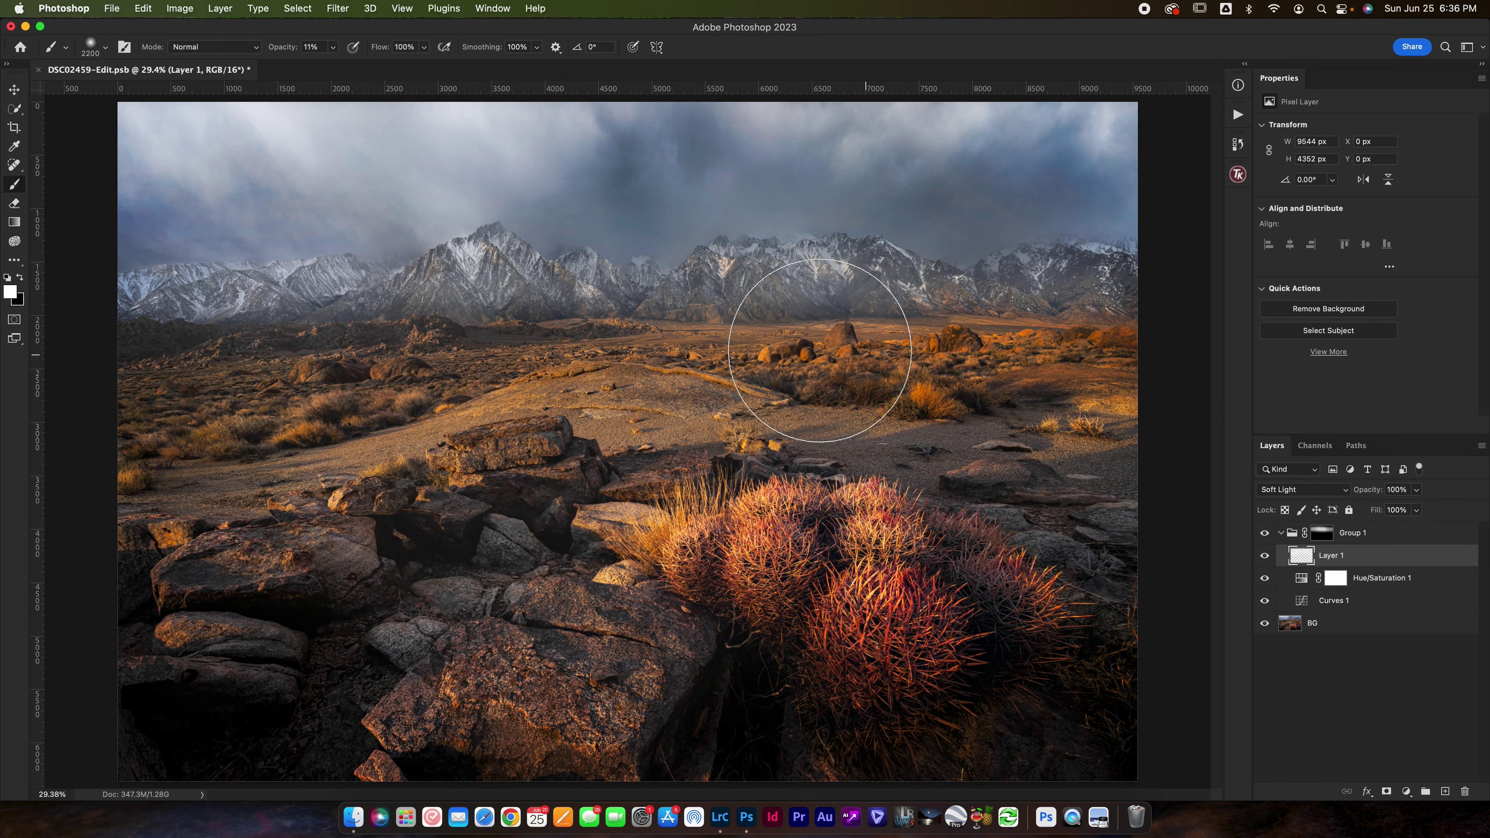
Compare the glow on and off, adding a brightening stroke from the cactus toward the rock
click(1263, 557)
click(1262, 556)
click(1263, 556)
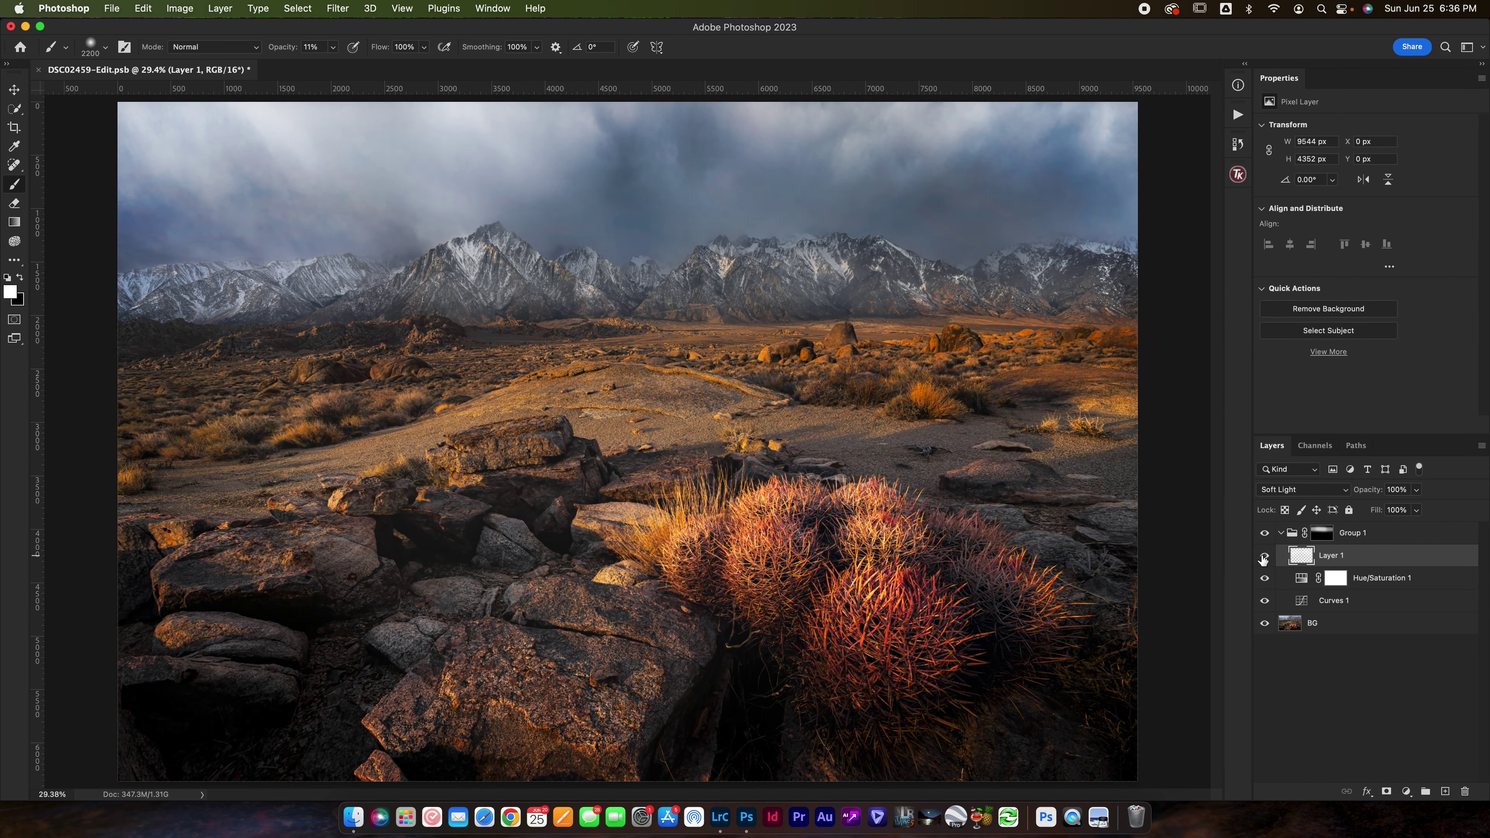
click(1263, 557)
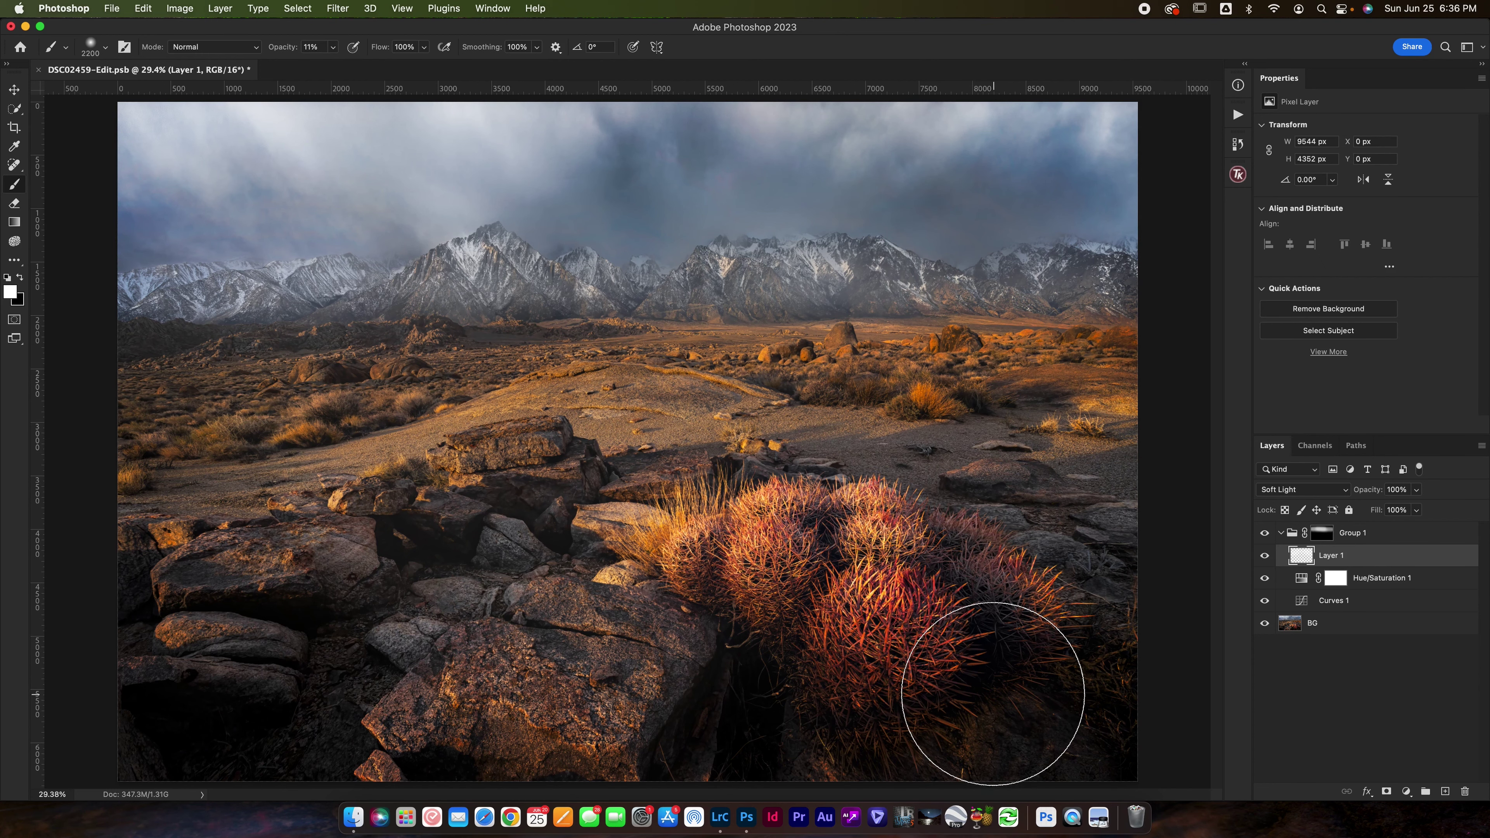
key(super+minus)
drag(968, 683, 1014, 692)
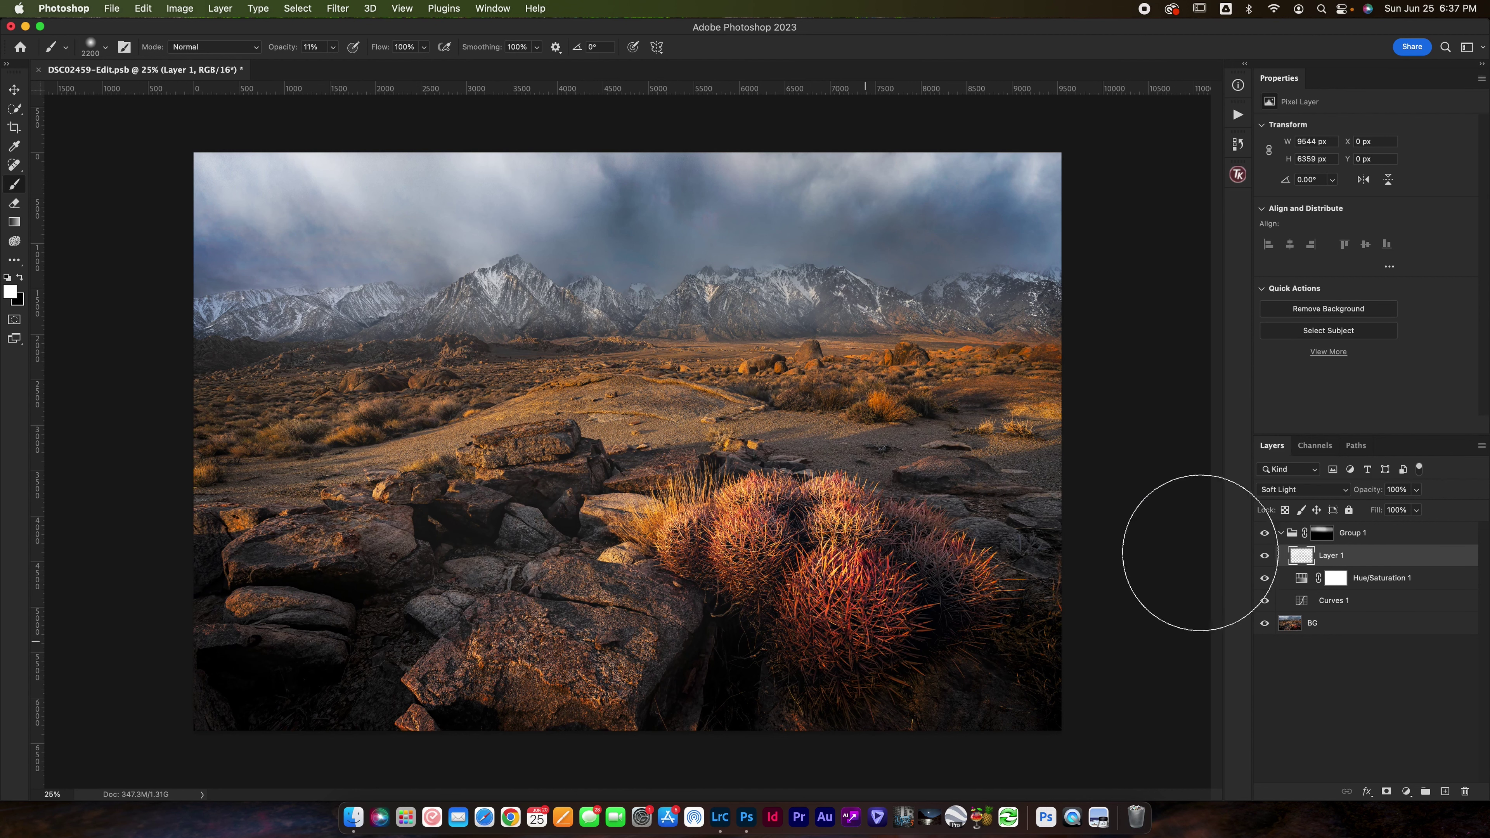
click(1266, 555)
click(1266, 556)
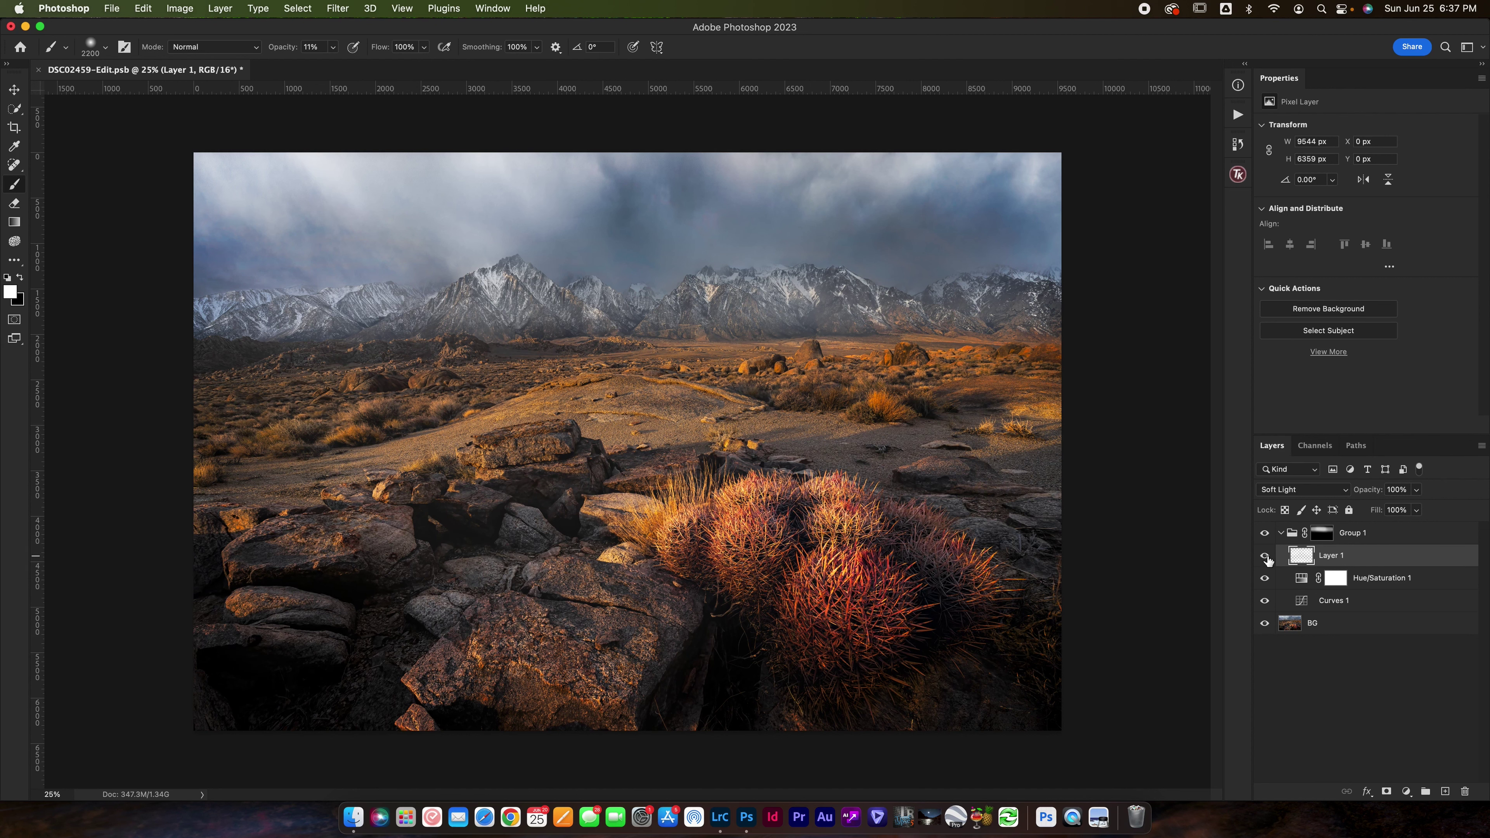
click(1265, 556)
click(1266, 556)
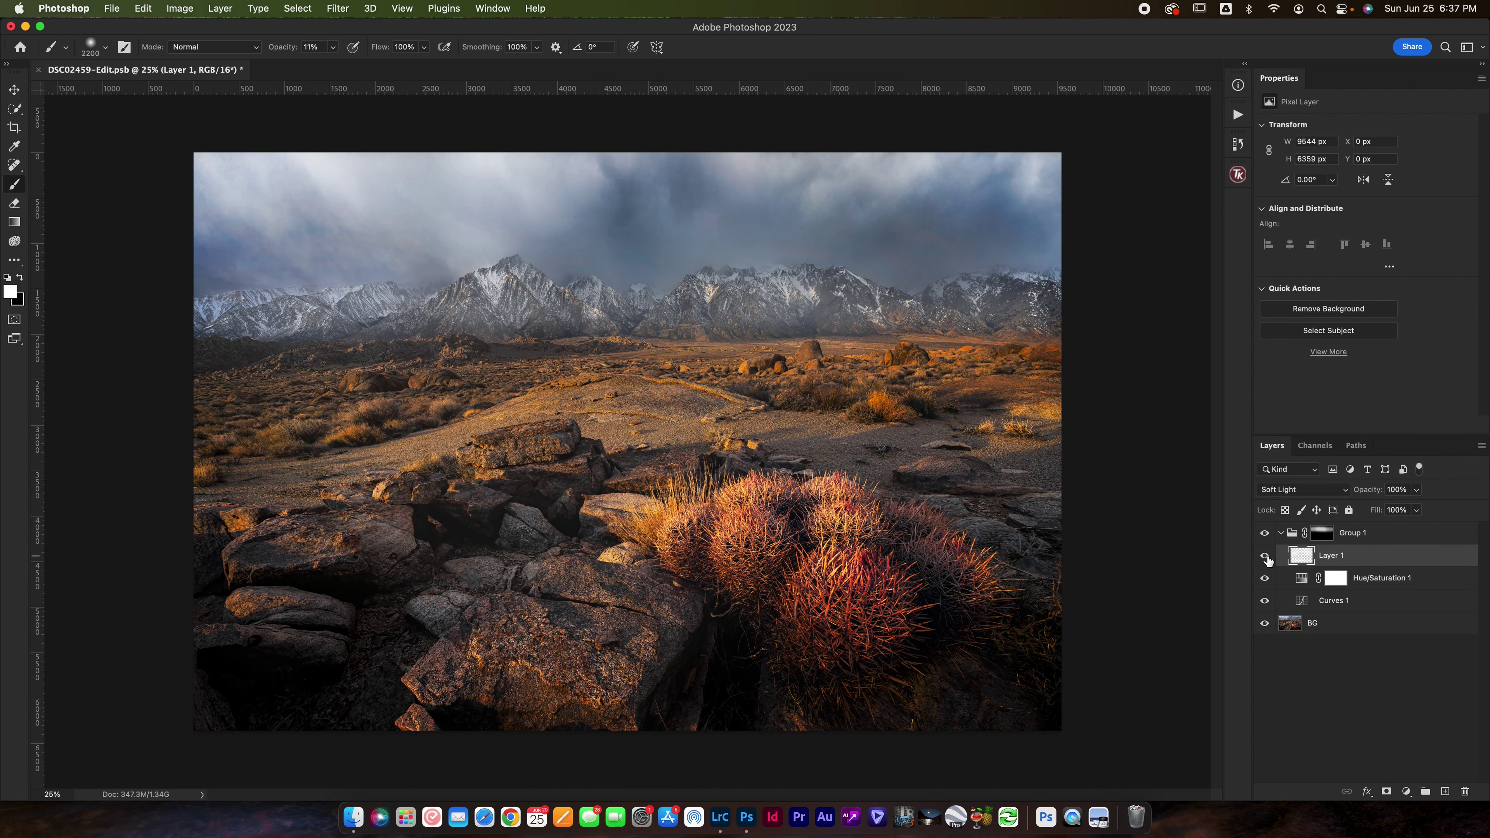
Create Group 2 above the collapsed Group 1 with an inverted black layer mask
click(1281, 533)
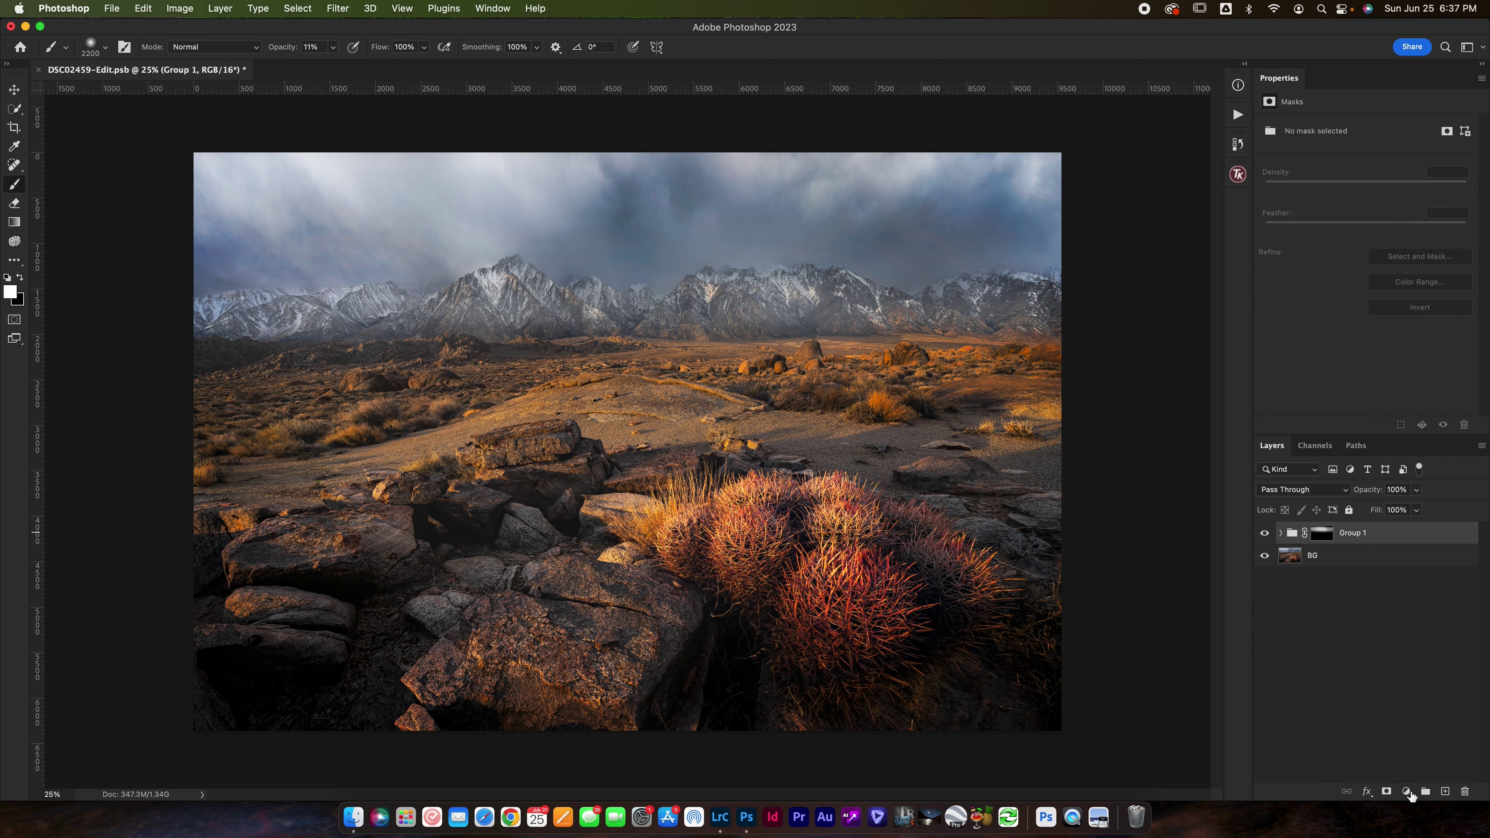
click(1424, 791)
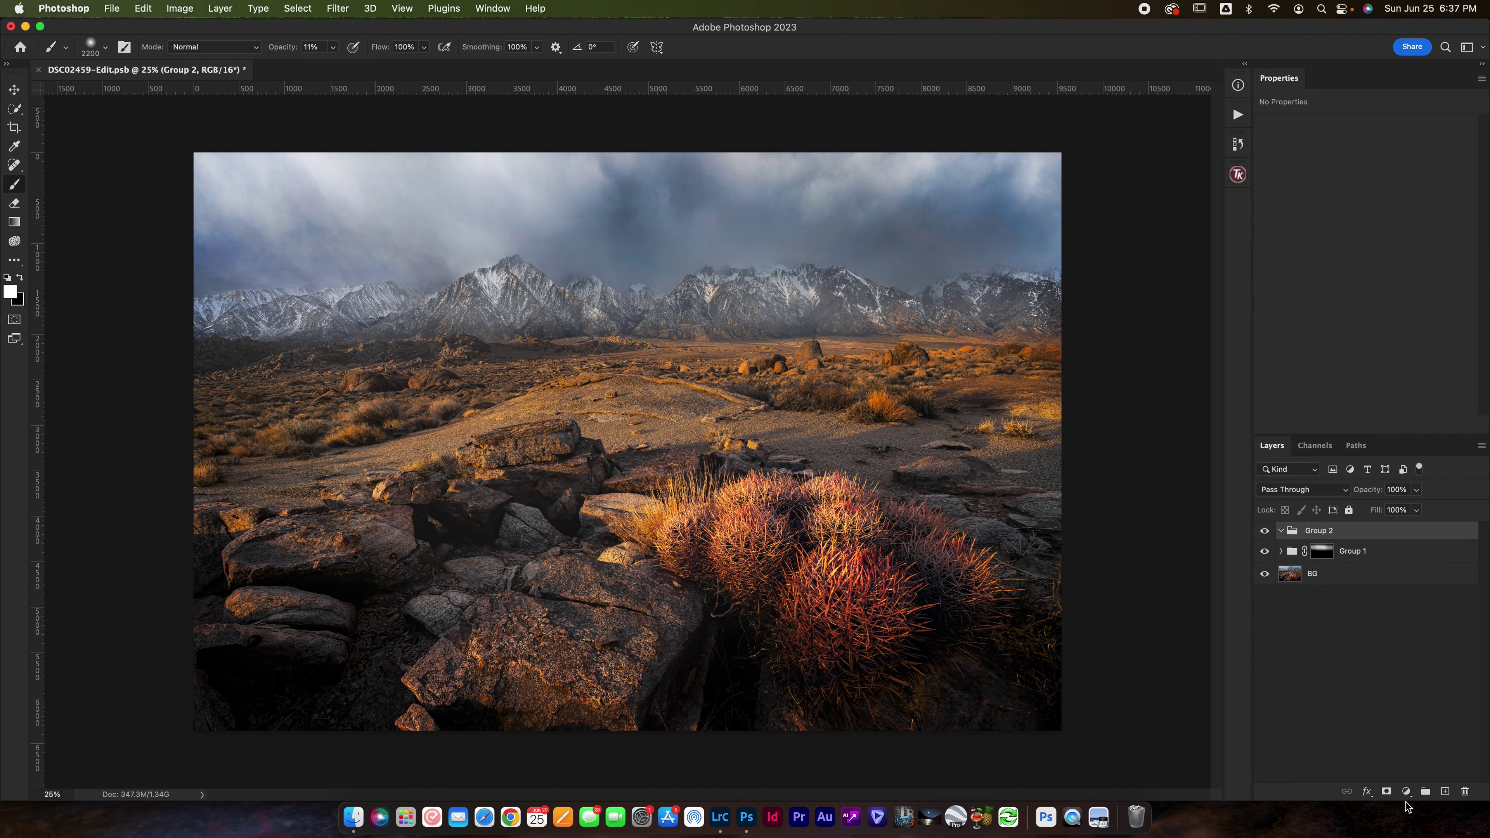
click(1387, 793)
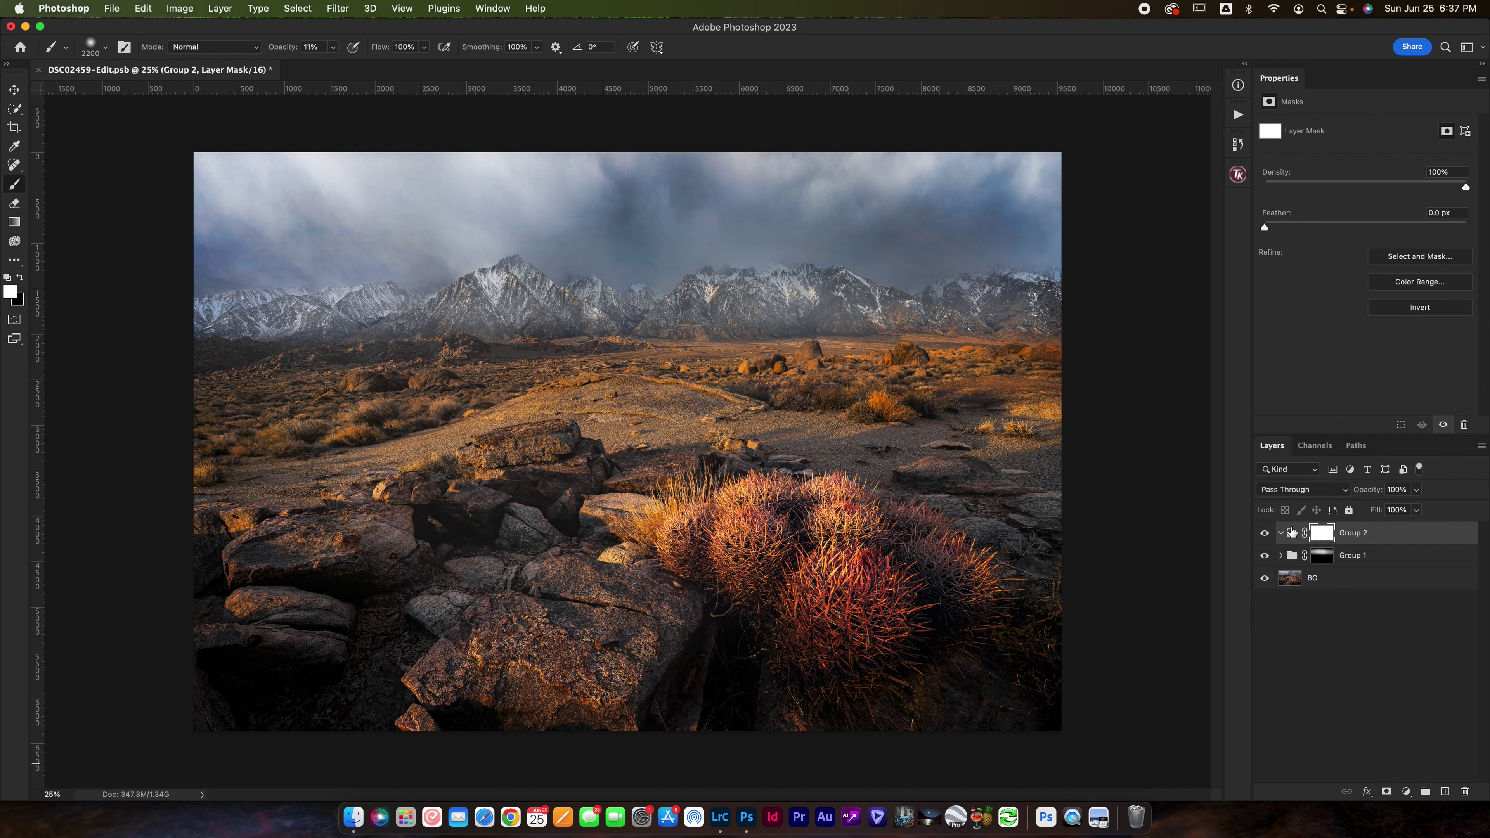
key(super+i)
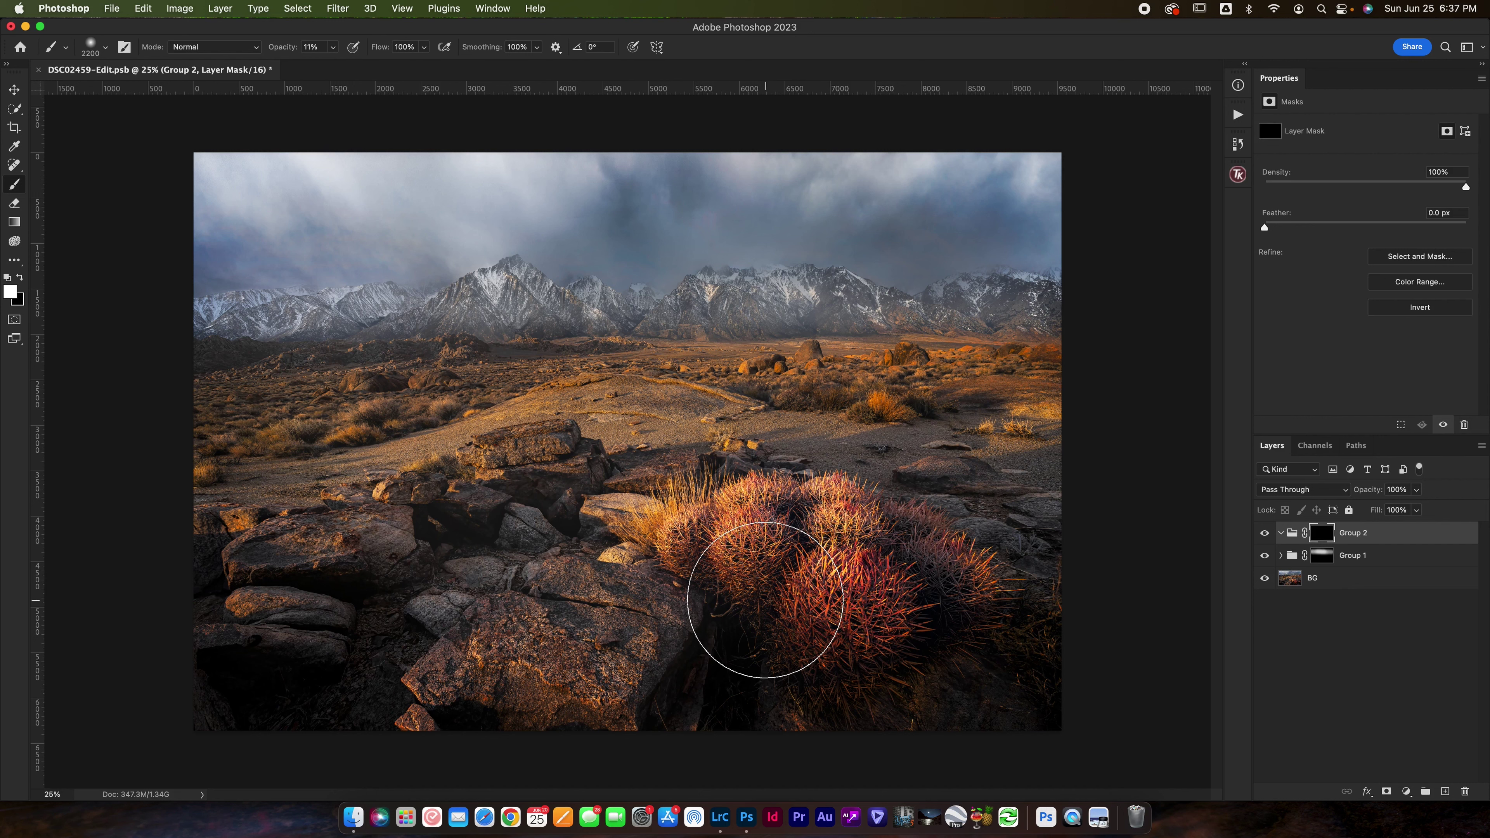
Paint white at 20% opacity with a 3100 brush over the lower-left rocks and cactus
key(bracketright)
key(bracketright)
key(bracketright)
key(bracketright)
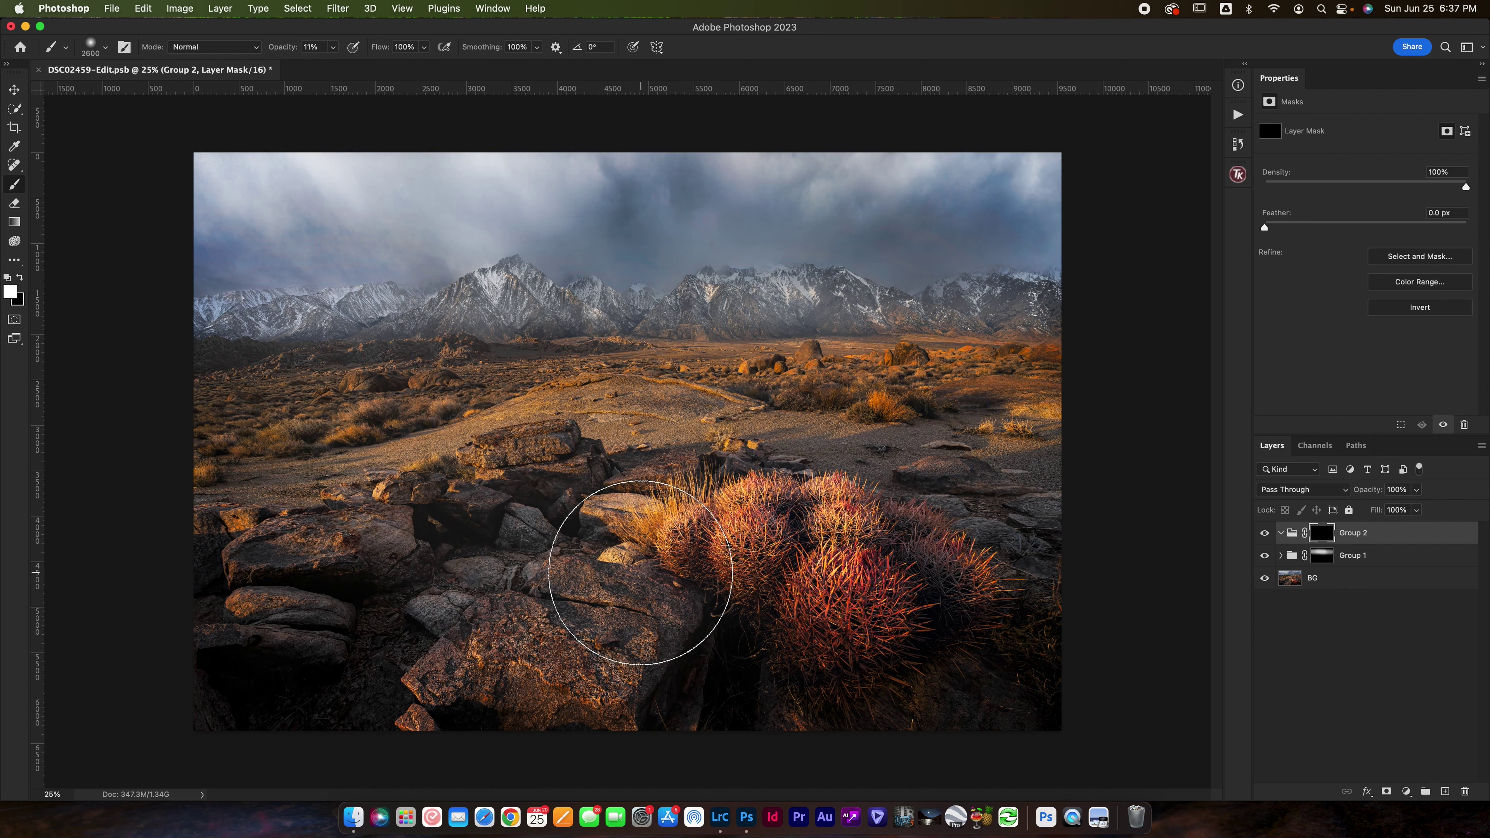
key(2)
key(bracketright)
key(bracketright)
key(bracketright)
key(bracketright)
key(bracketright)
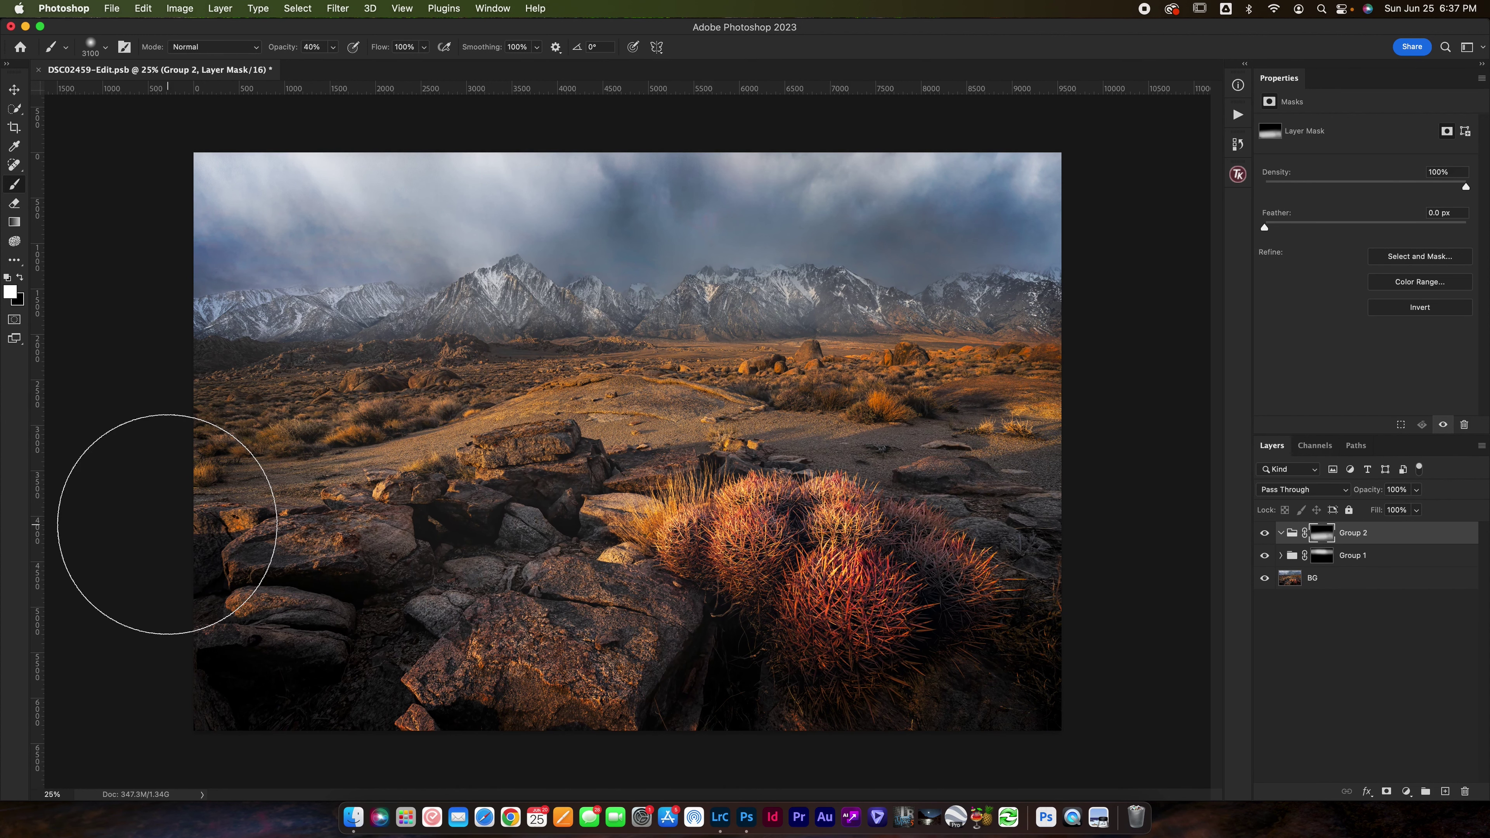
drag(226, 549, 235, 648)
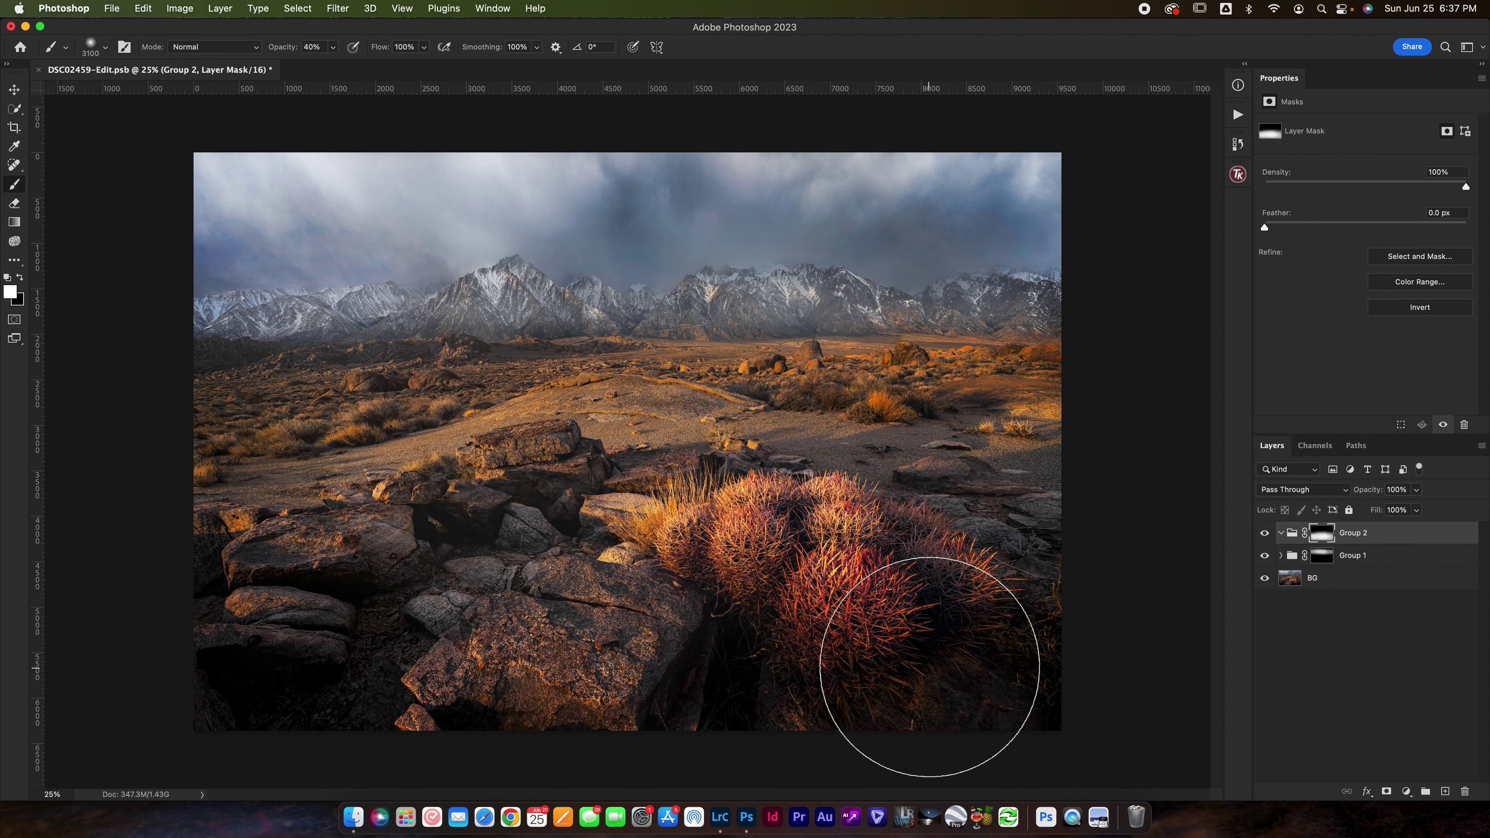
drag(932, 666, 759, 666)
click(1407, 792)
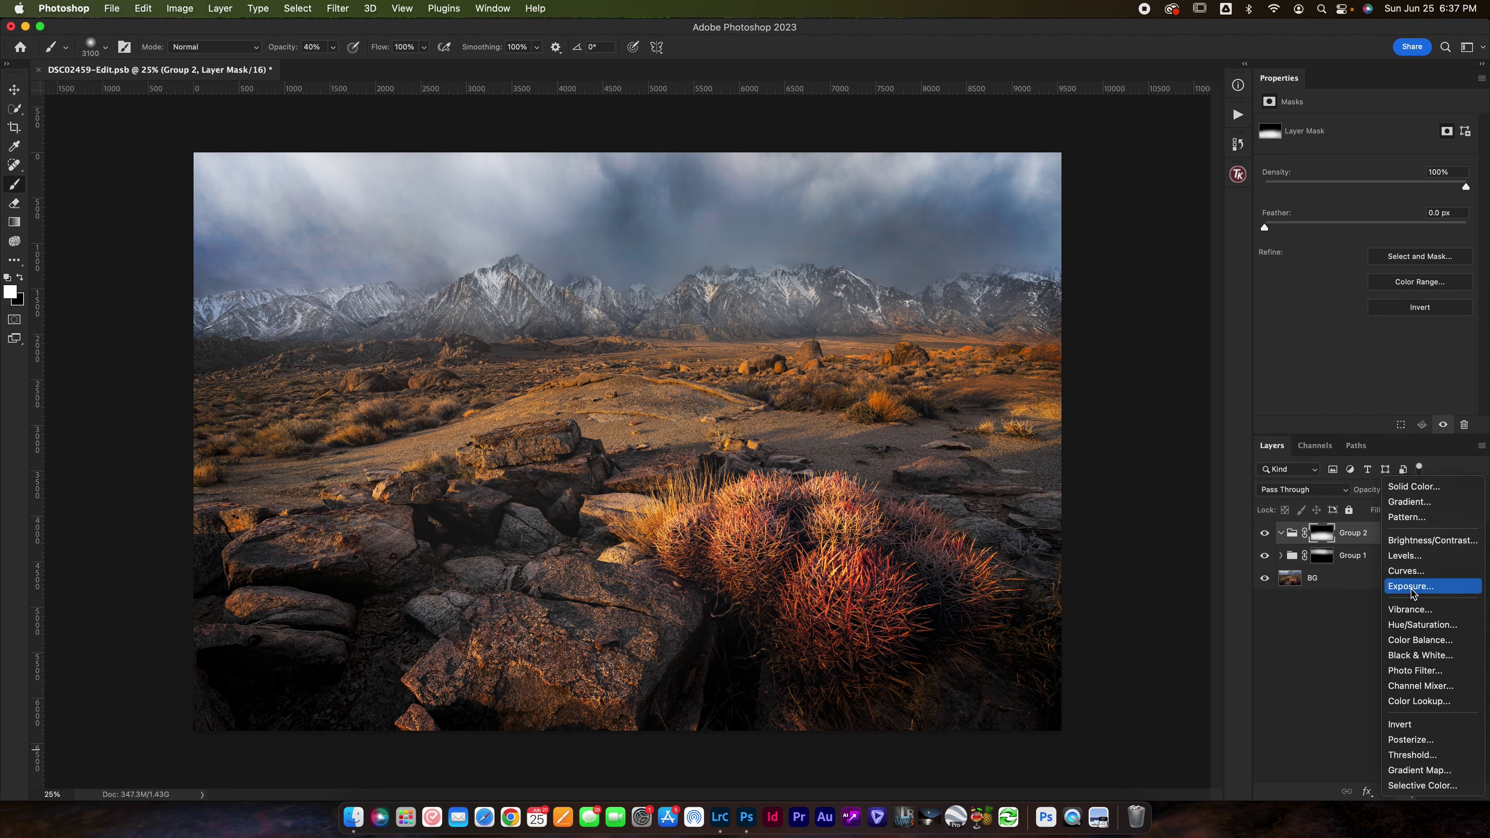
Add a Curves adjustment to Group 2 and shape an S-curve with deeper shadows and brighter highlights
click(1407, 570)
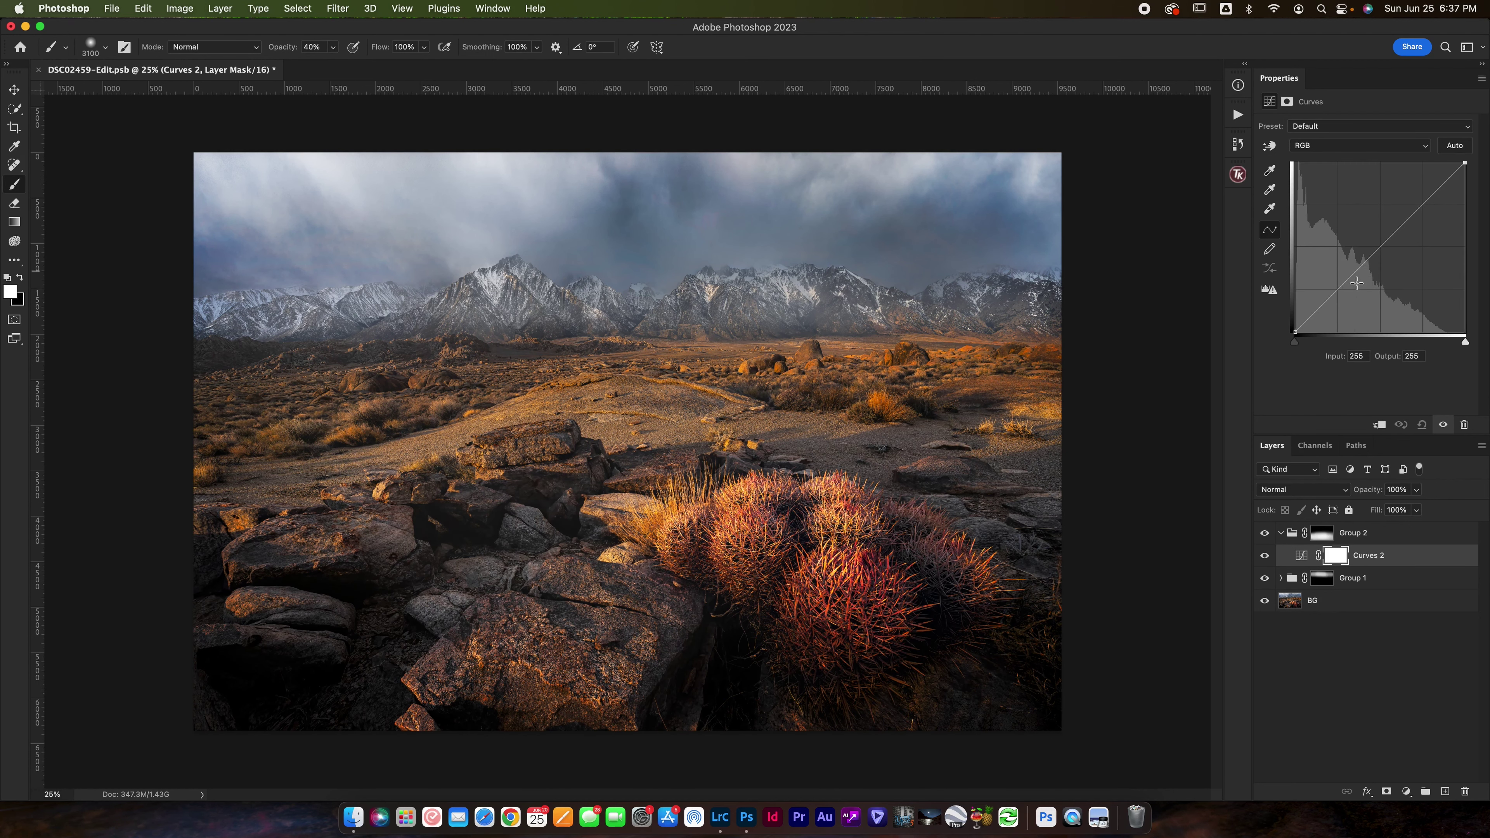
click(1338, 291)
drag(1338, 292, 1340, 293)
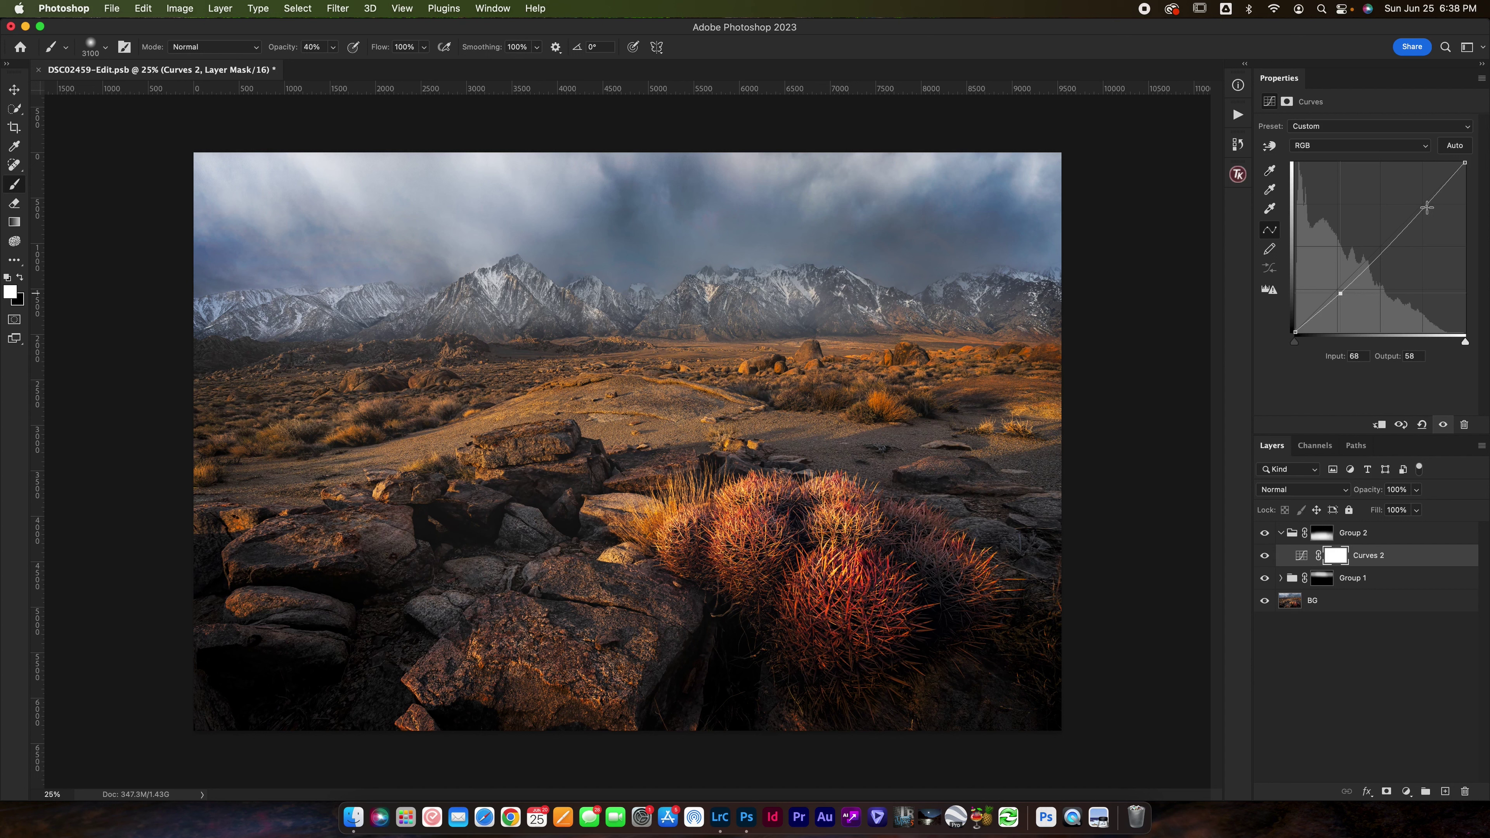
drag(1427, 206, 1420, 197)
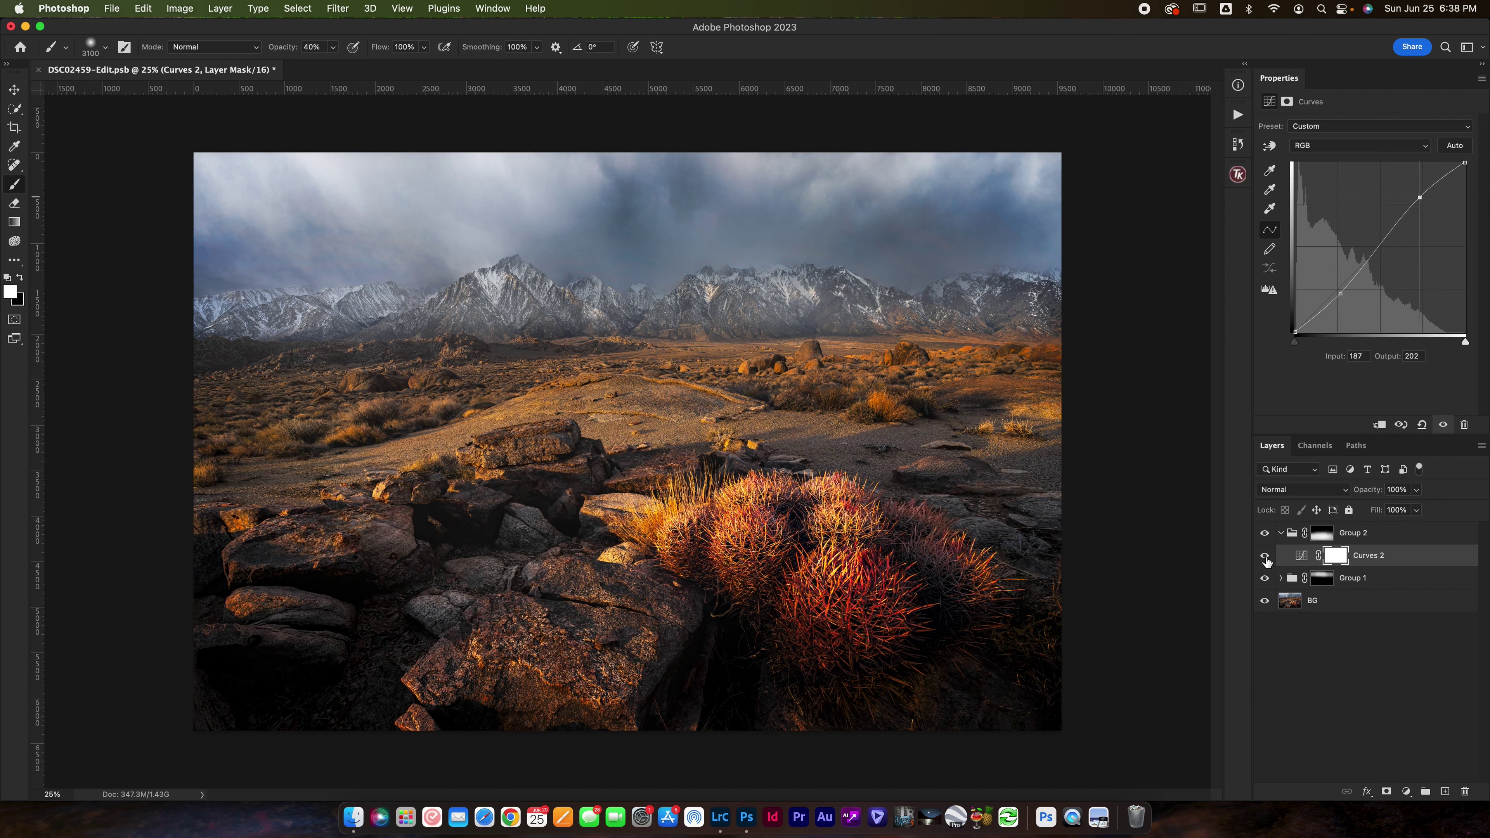
drag(688, 632, 759, 582)
Set the curve's black point output to 7 and white point output near 247, comparing before and after
mouse_move(1296, 332)
mouse_down()
mouse_move(1296, 302)
mouse_move(1290, 324)
mouse_up()
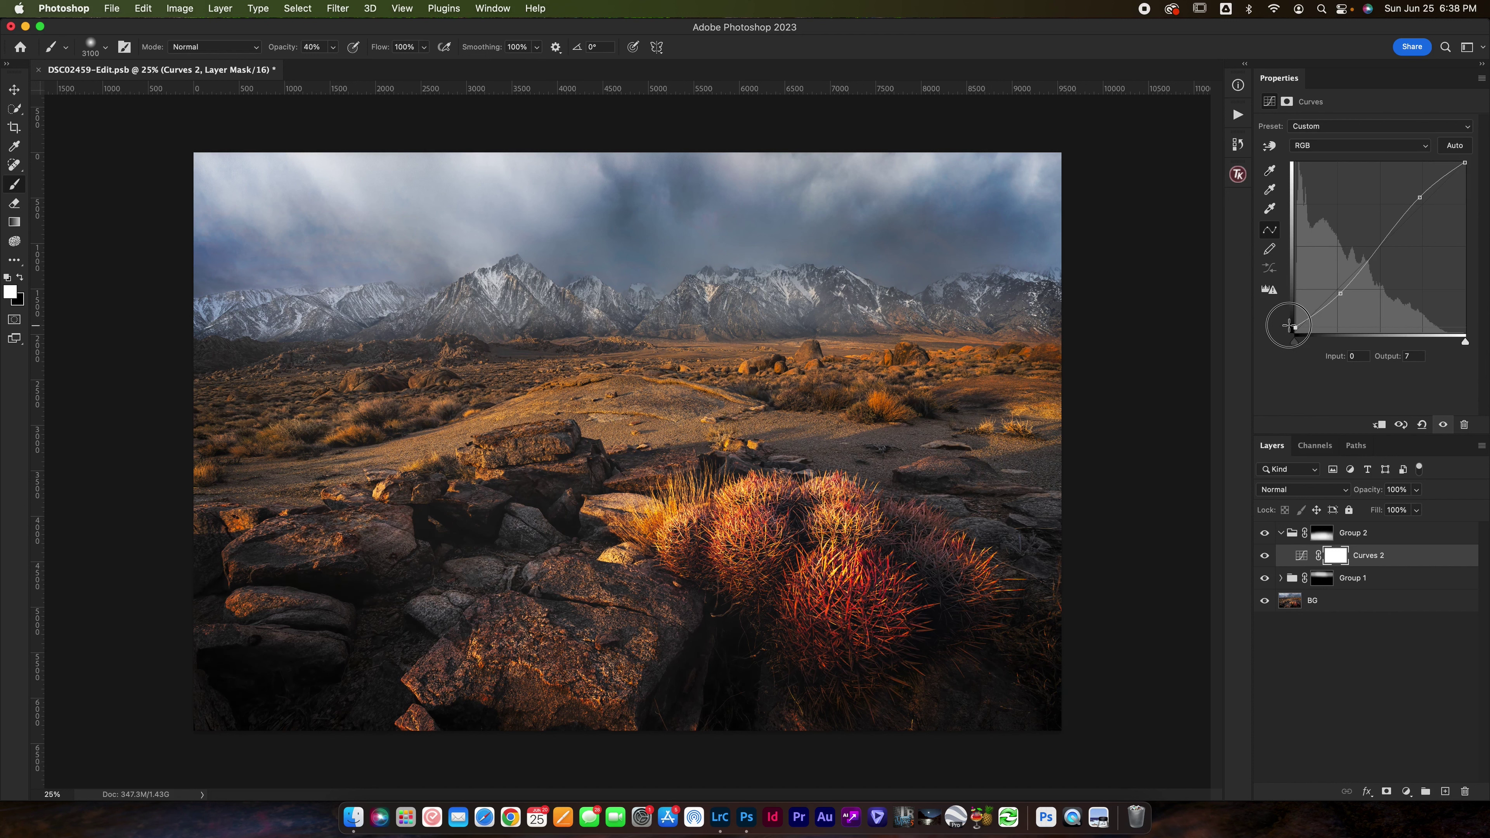
drag(1289, 326, 1289, 325)
click(1266, 555)
click(1265, 555)
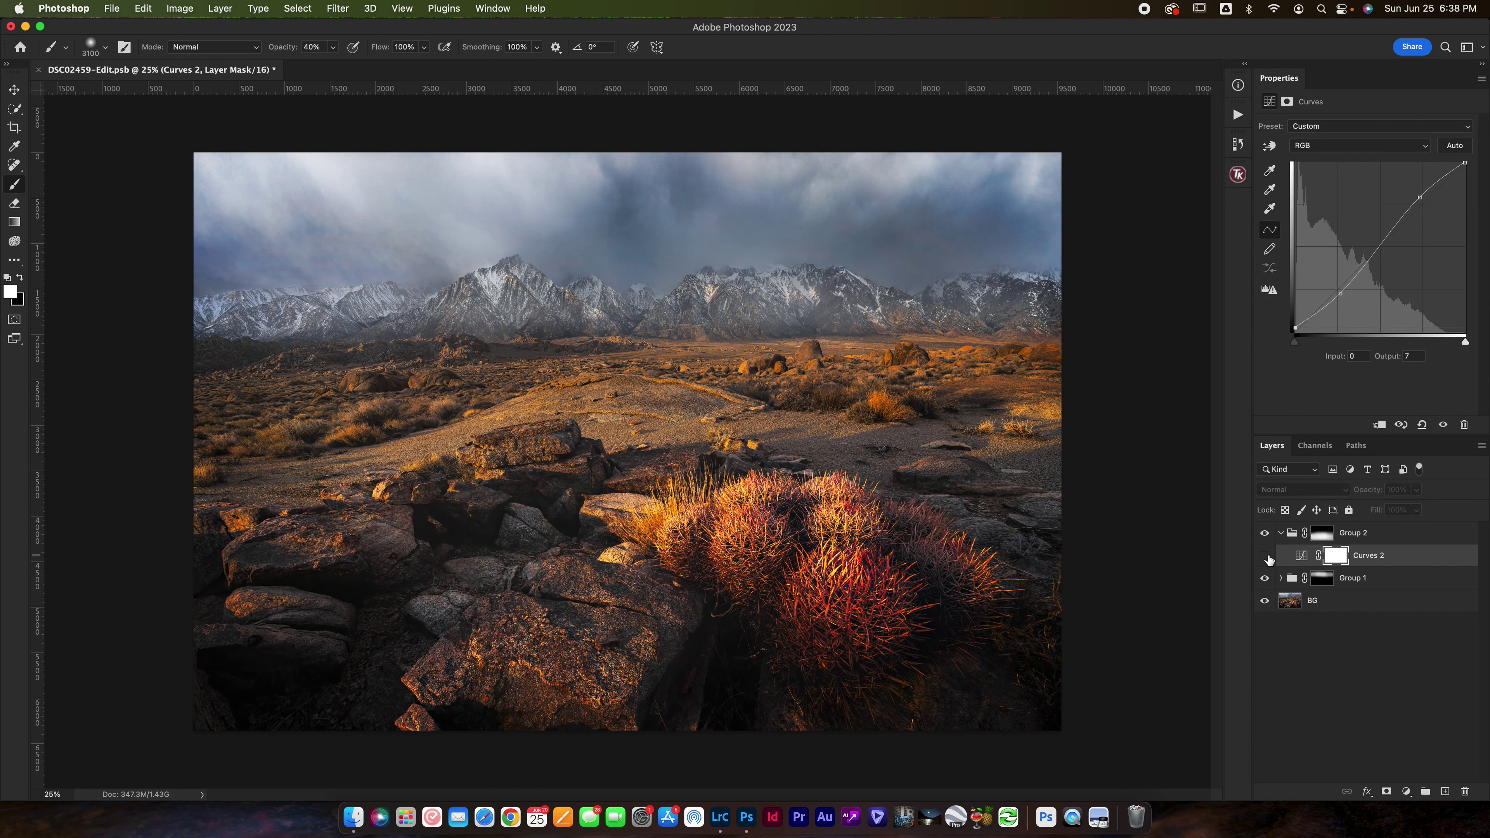
click(1266, 555)
mouse_move(1465, 164)
mouse_down()
mouse_move(1467, 202)
mouse_move(1476, 156)
mouse_up()
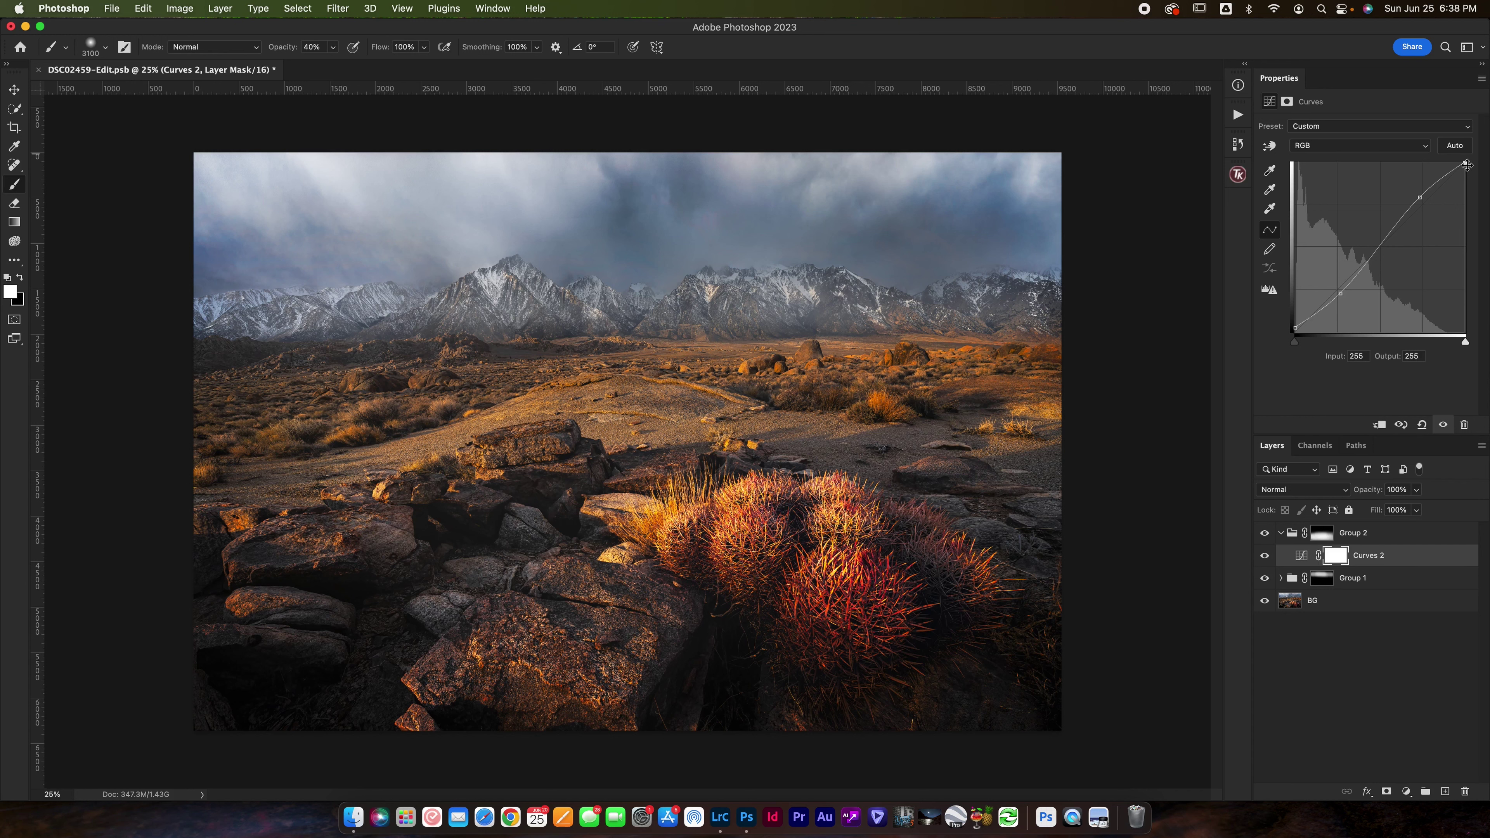
drag(1467, 166, 1465, 168)
click(1282, 537)
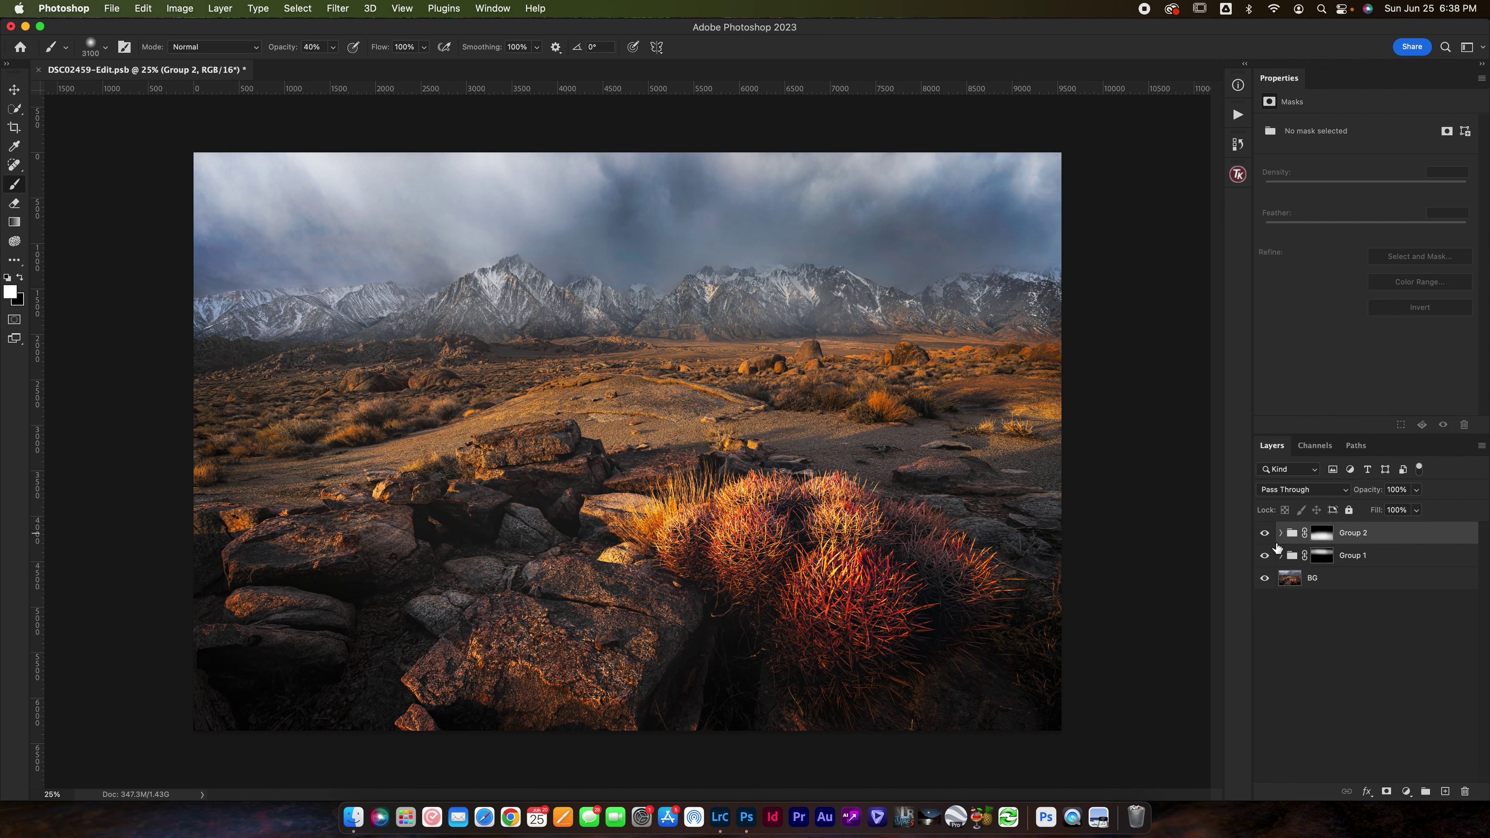
click(1264, 556)
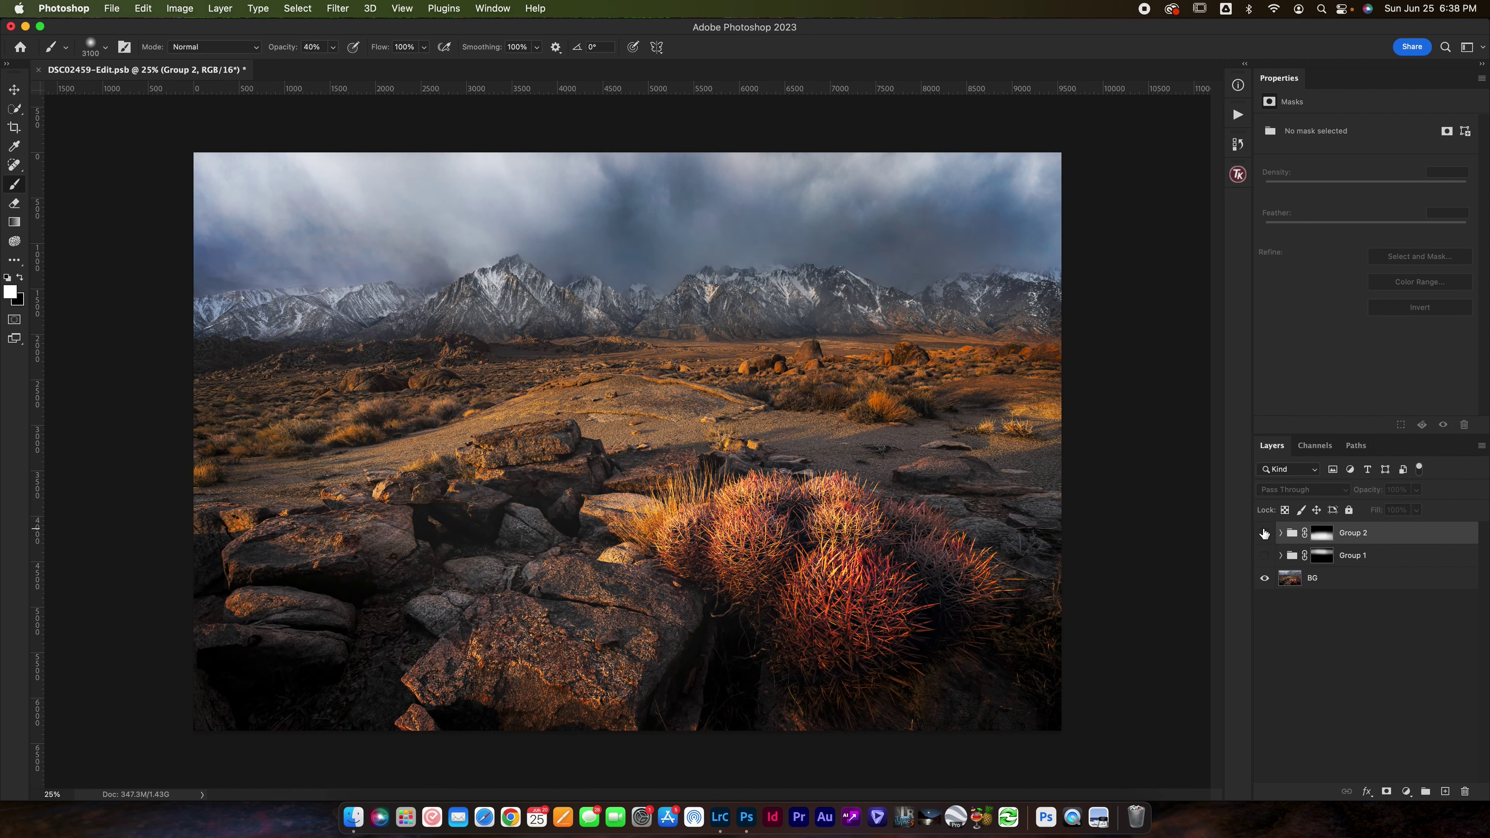
click(1264, 556)
click(1264, 532)
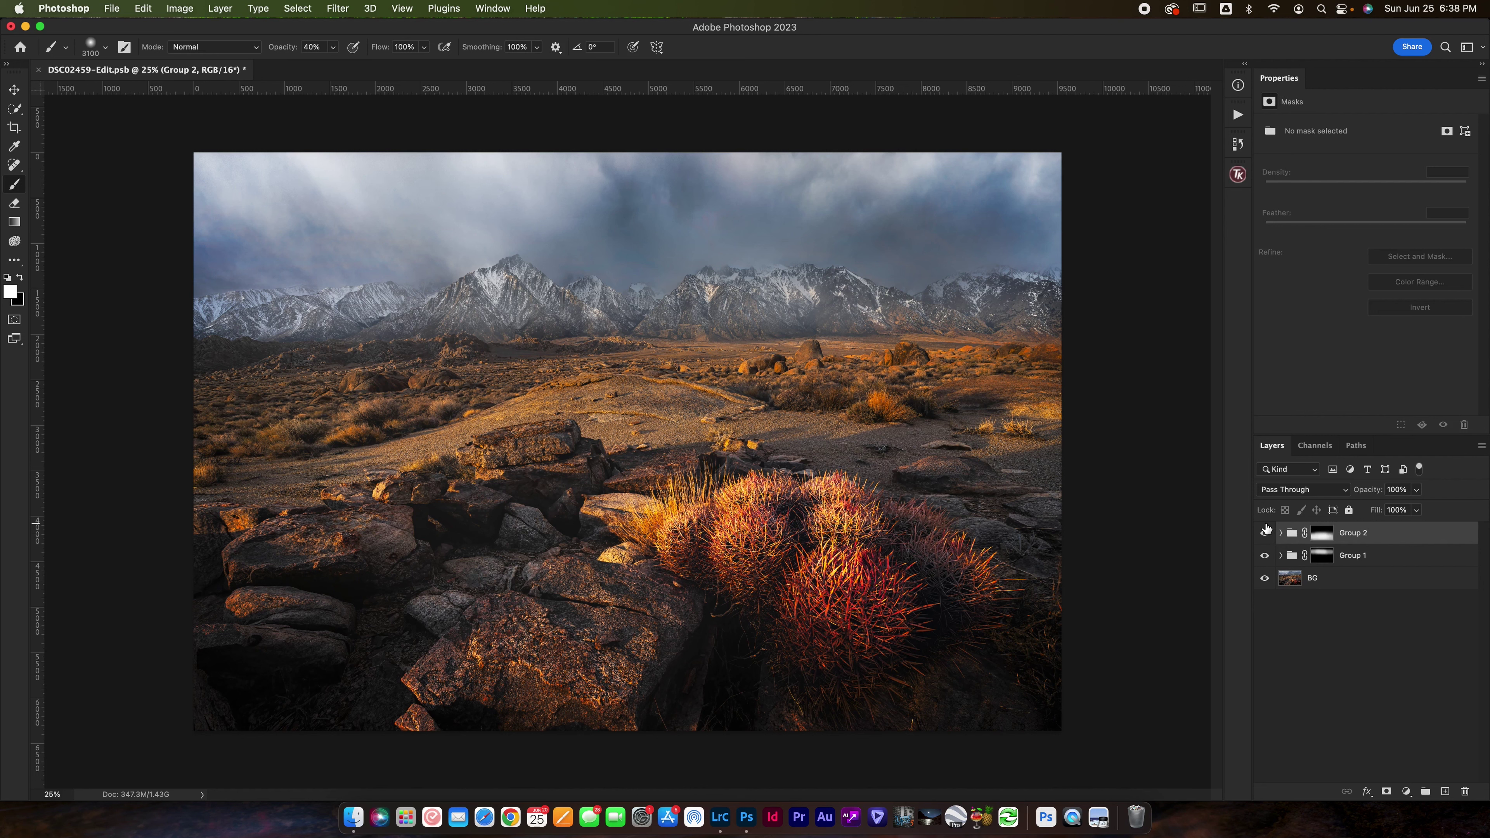
click(1265, 555)
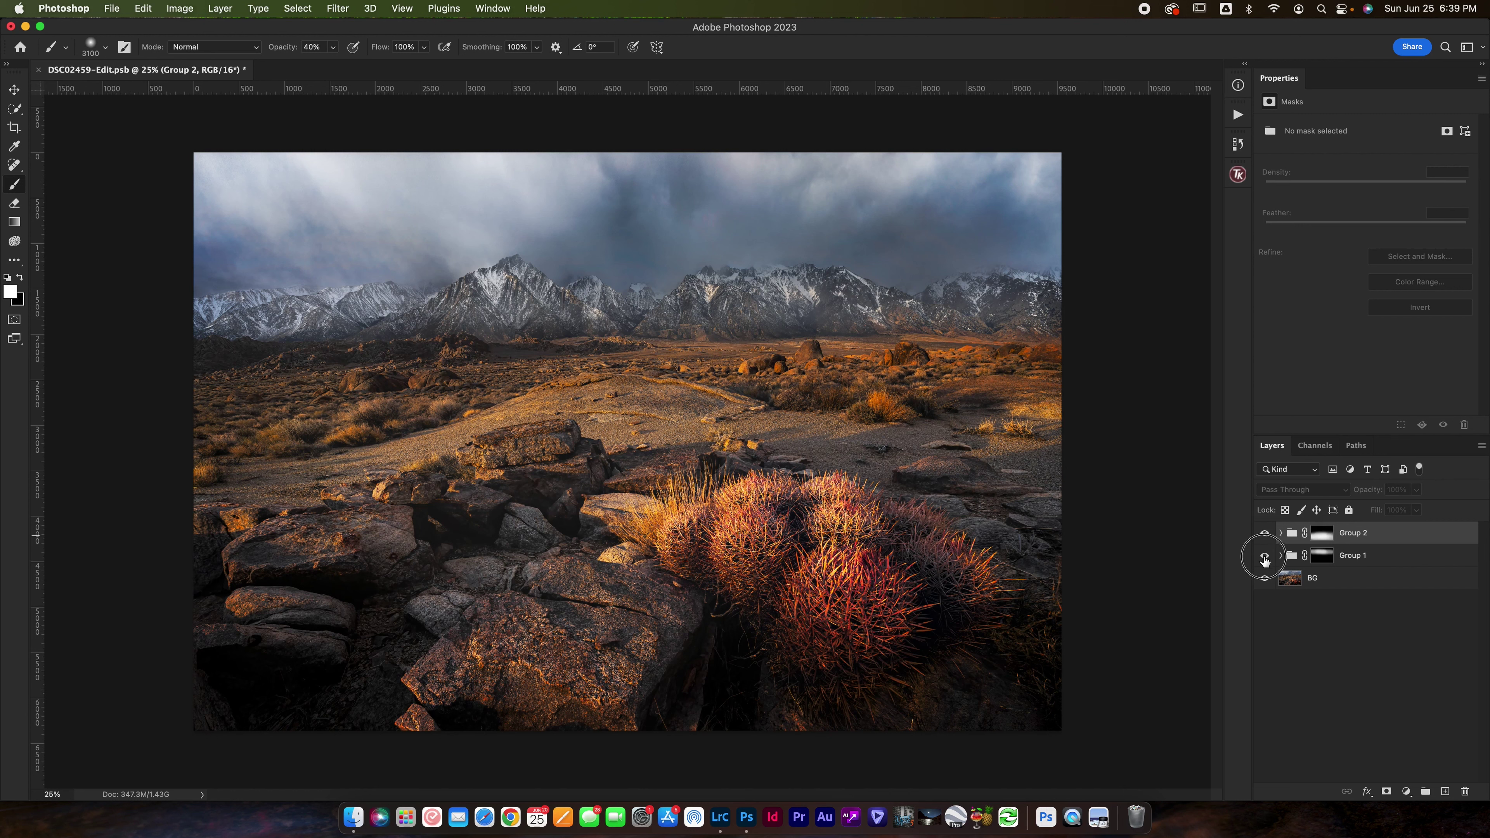
click(1265, 557)
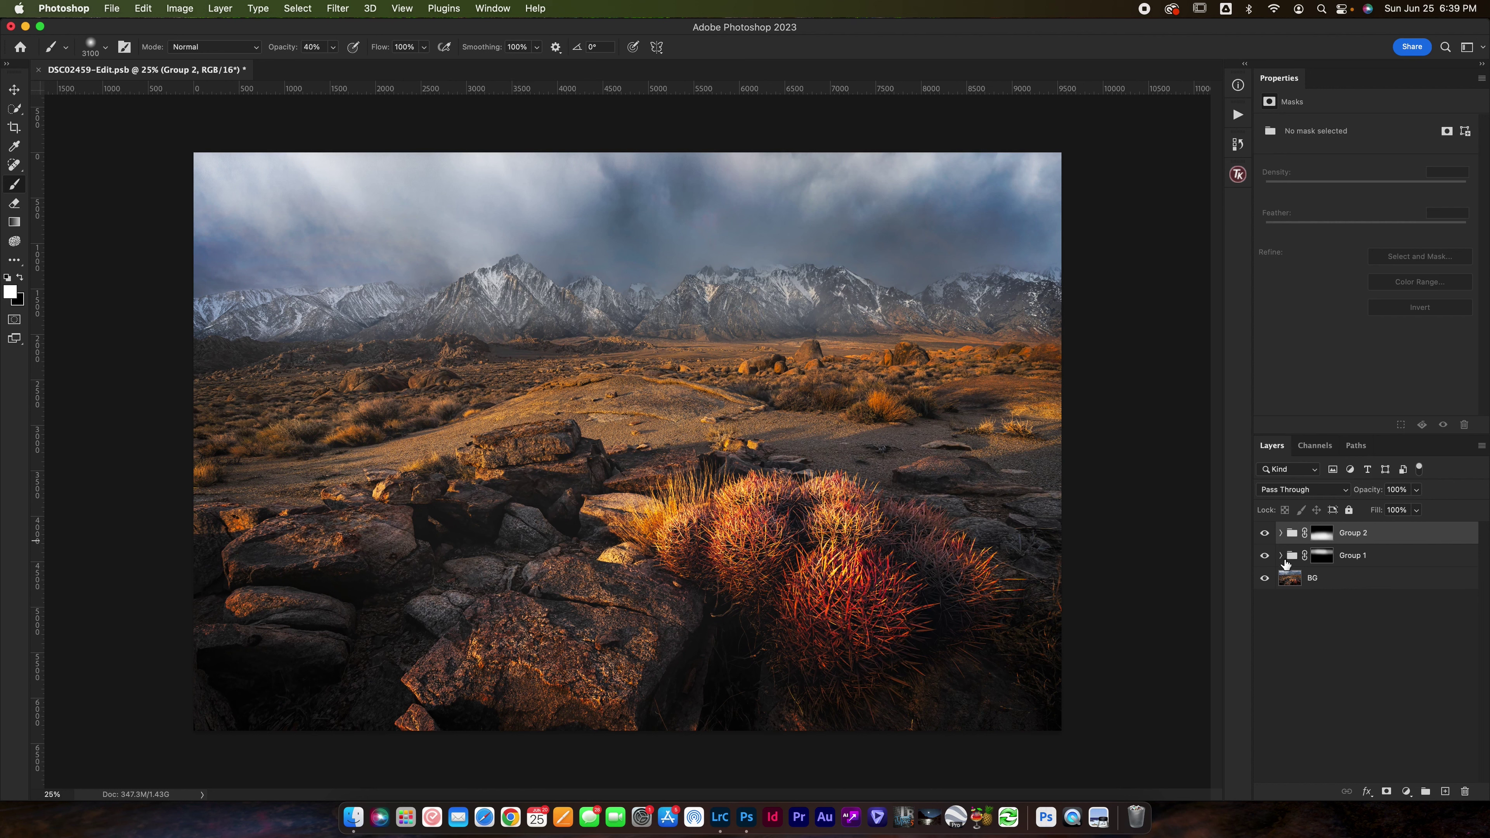
click(1265, 556)
click(1266, 534)
click(1265, 534)
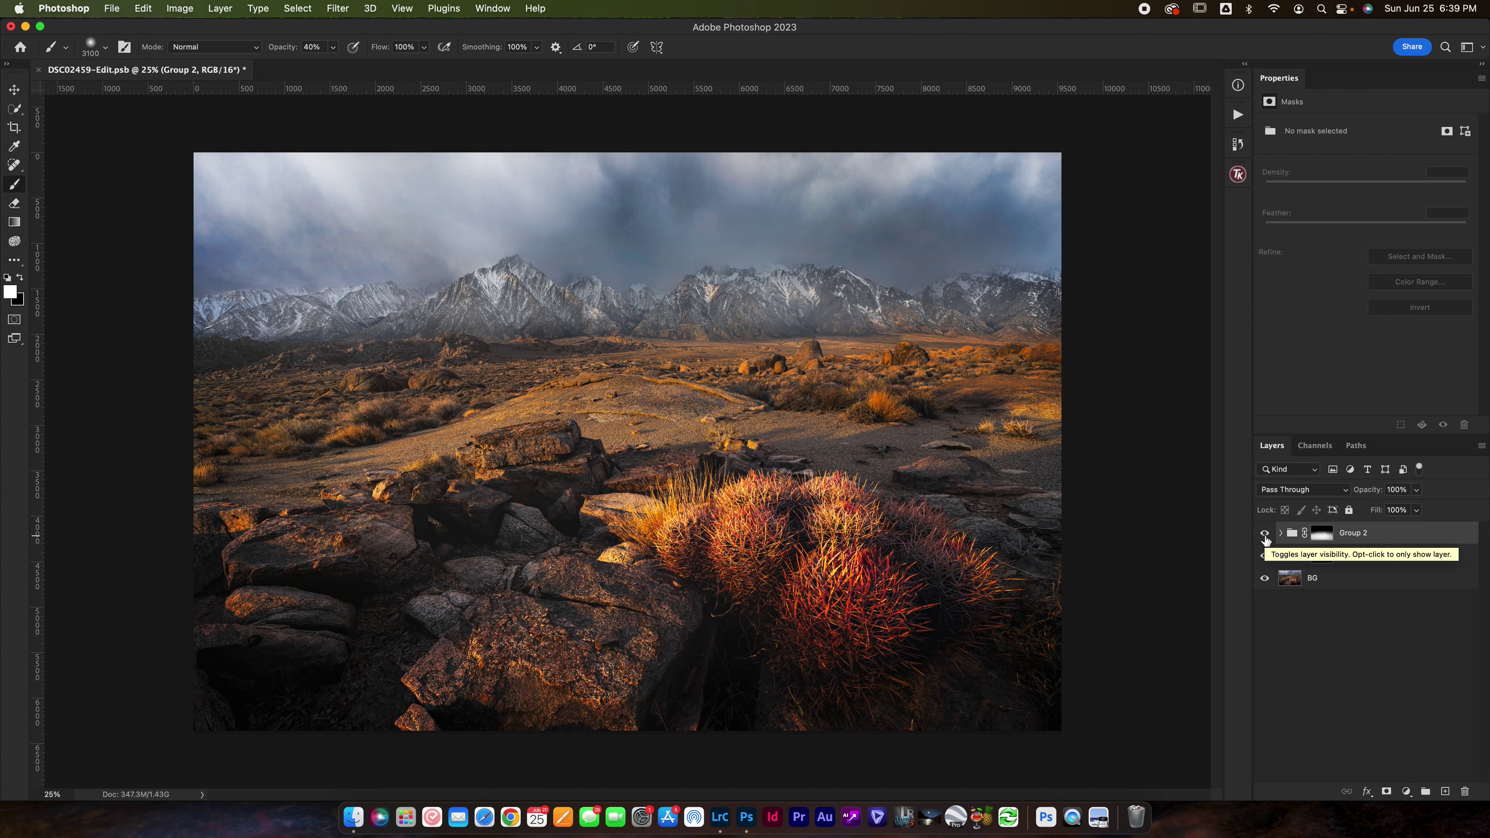